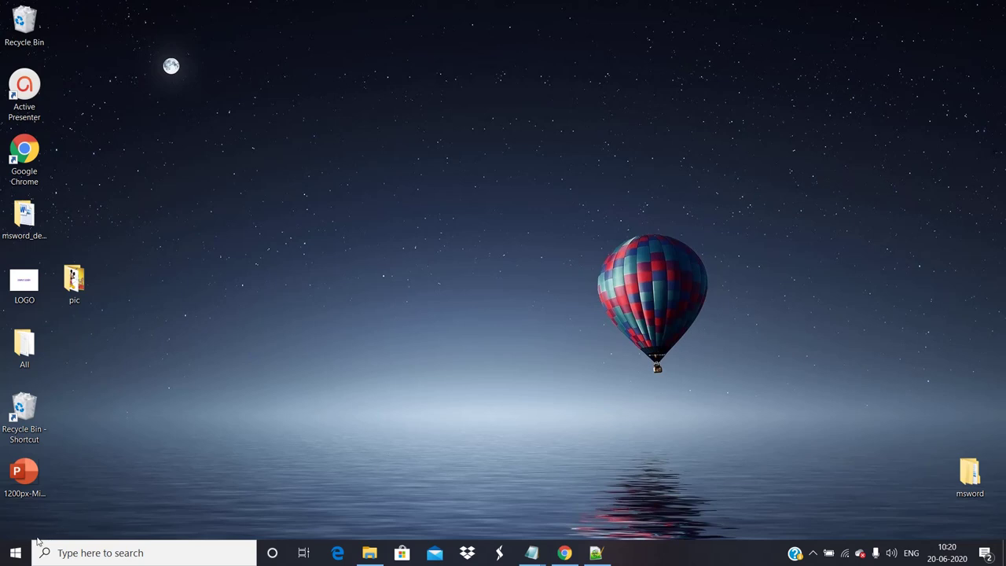
Launch Microsoft PowerPoint 2010 from a Start menu search for 'microsoft po'
left_click(15, 556)
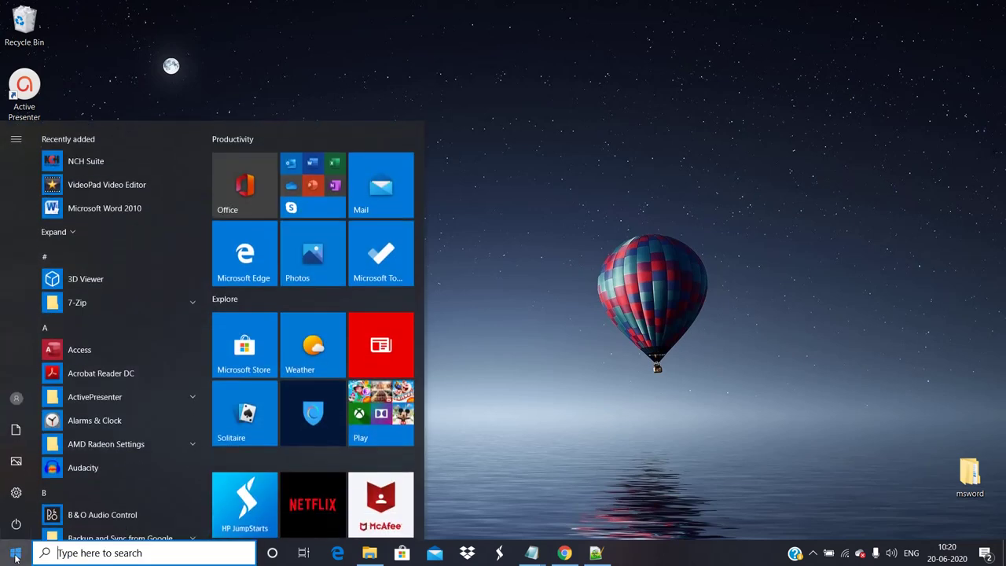
type("micros")
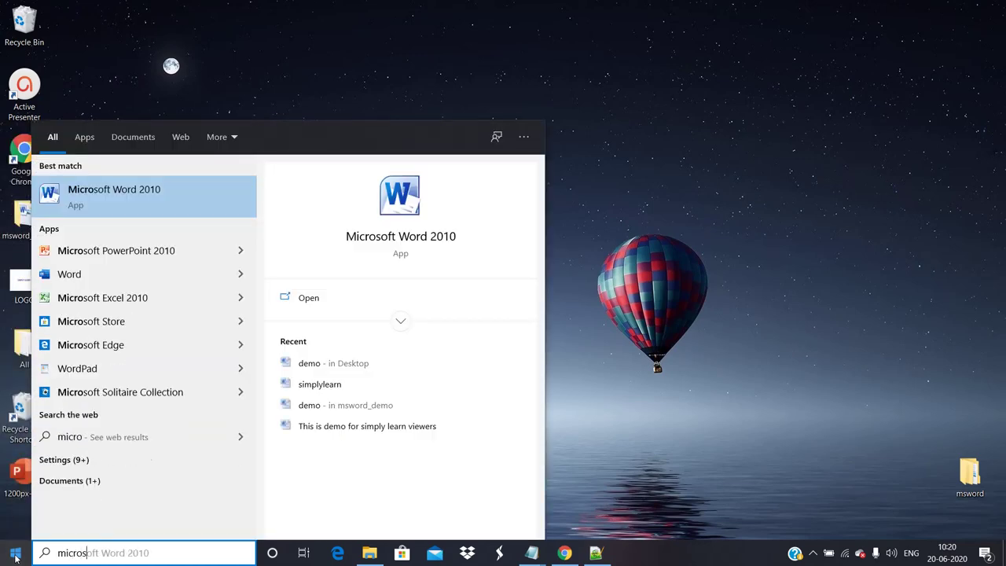
type("oft po")
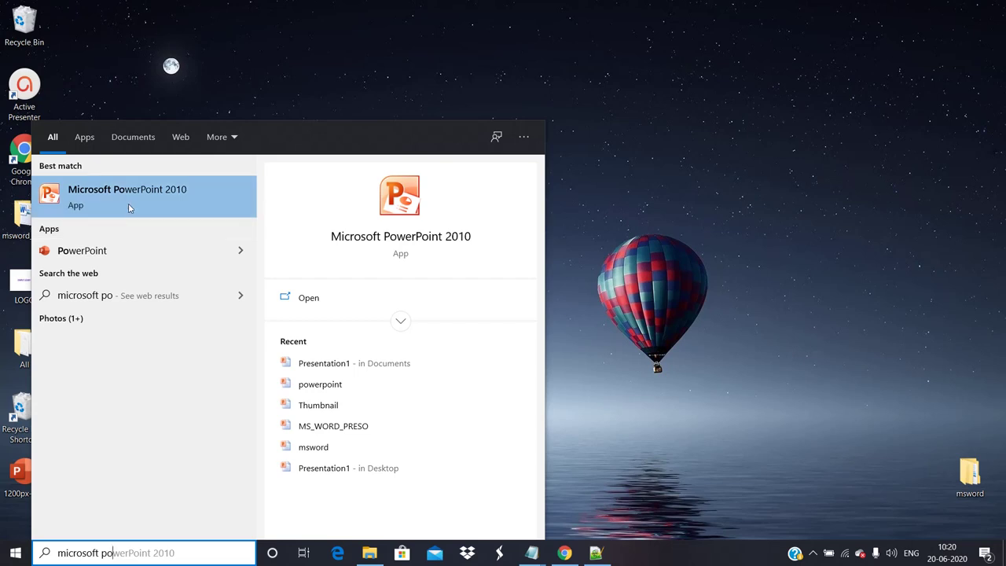
left_click(128, 203)
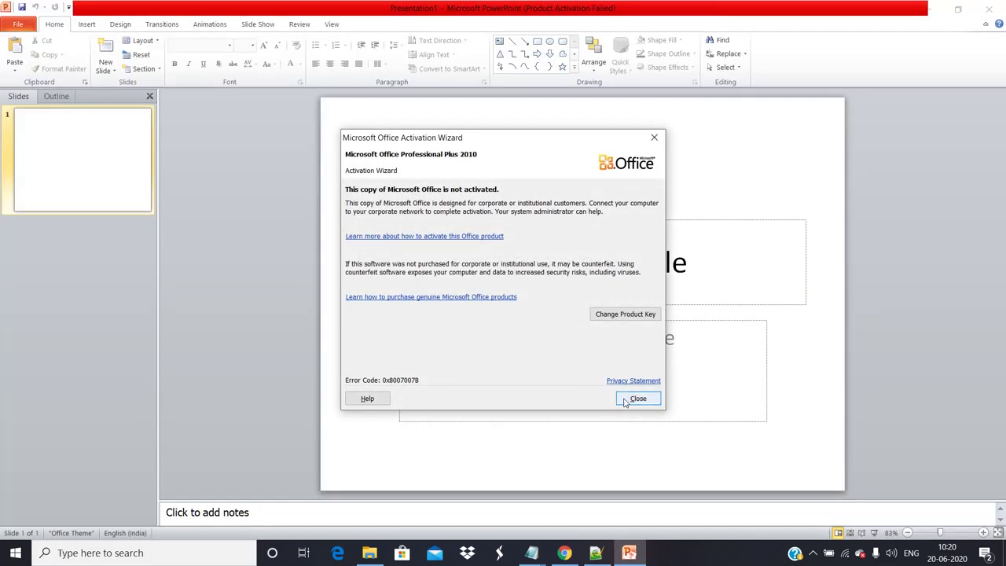
Close the Microsoft Office Activation Wizard dialog
left_click(625, 399)
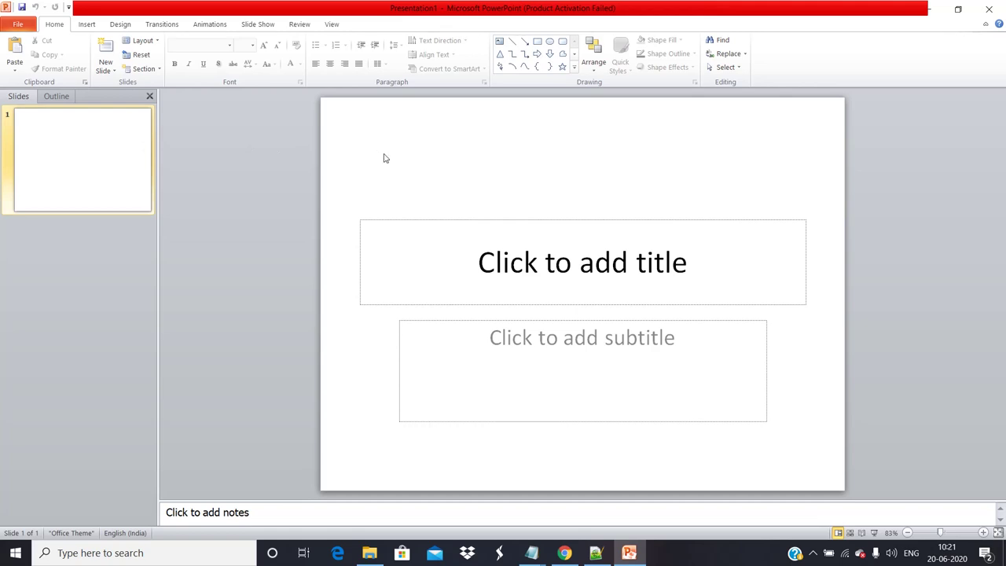
Delete the lone title slide from the Slides pane using its right-click menu
left_click(67, 268)
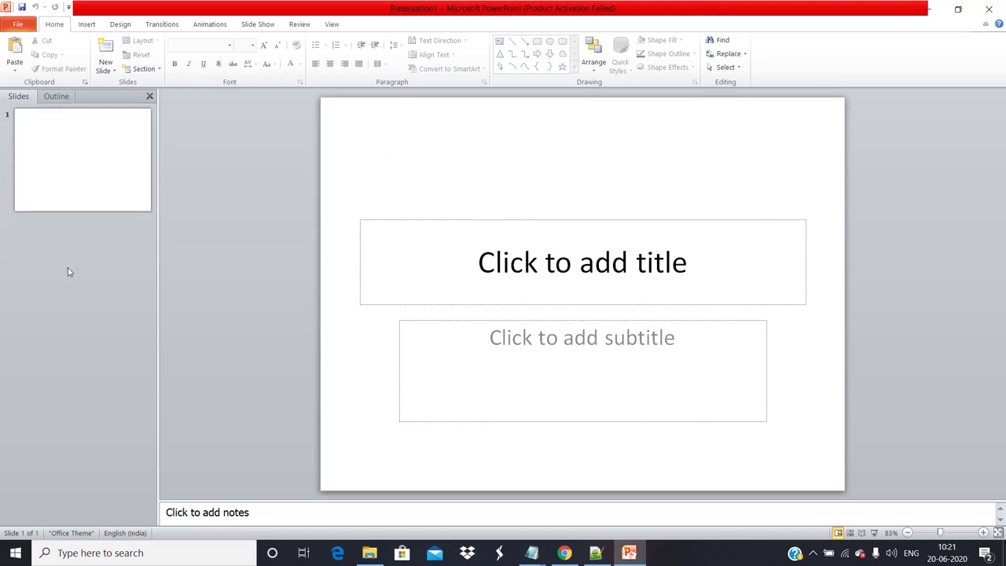
left_click(112, 193)
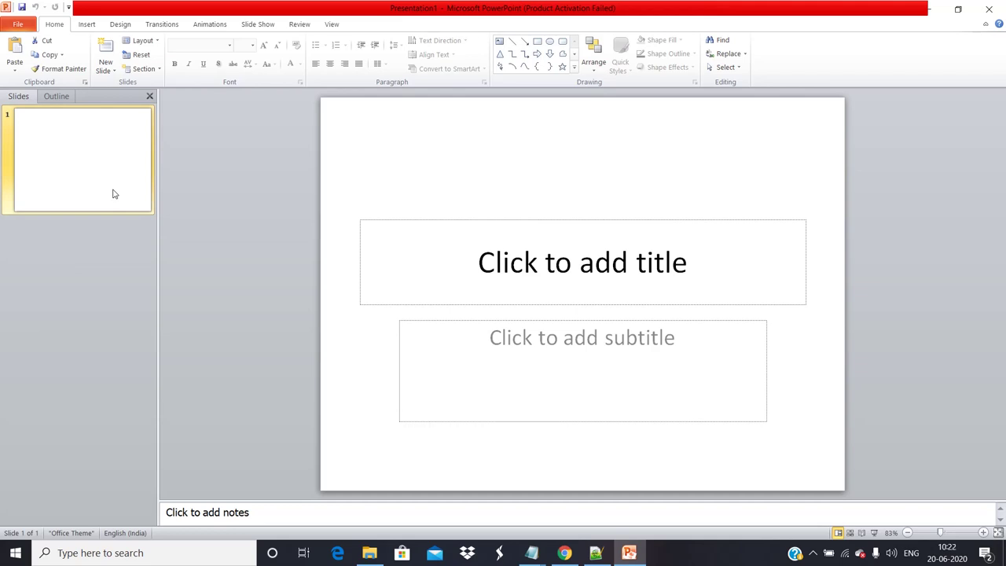
left_click(47, 326)
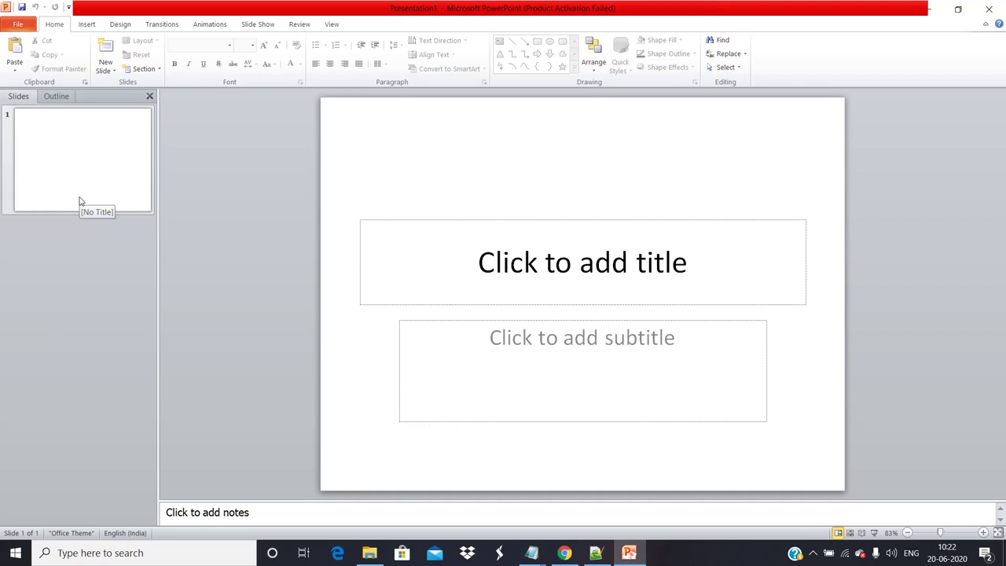
left_click(49, 172)
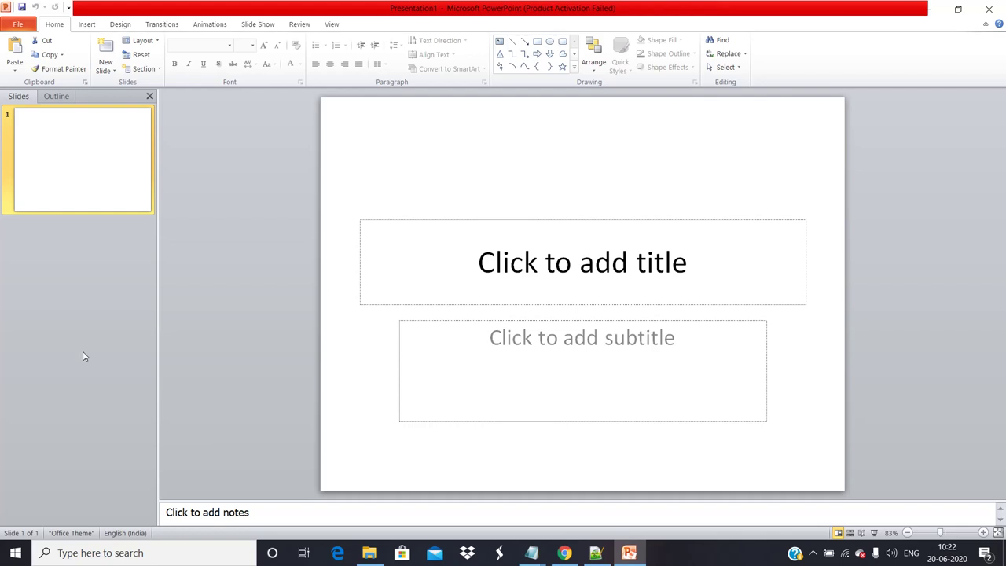
right_click(91, 193)
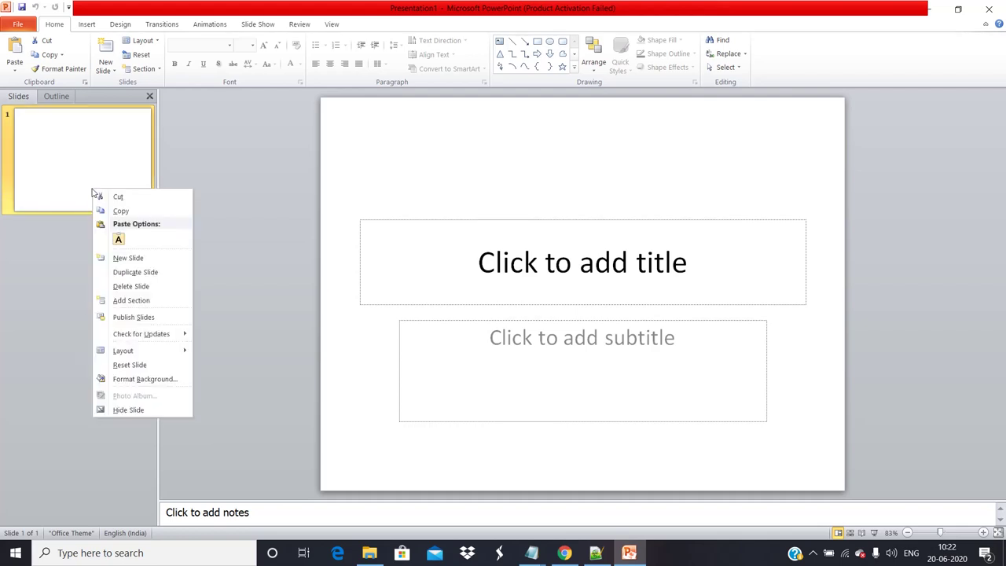
left_click(141, 286)
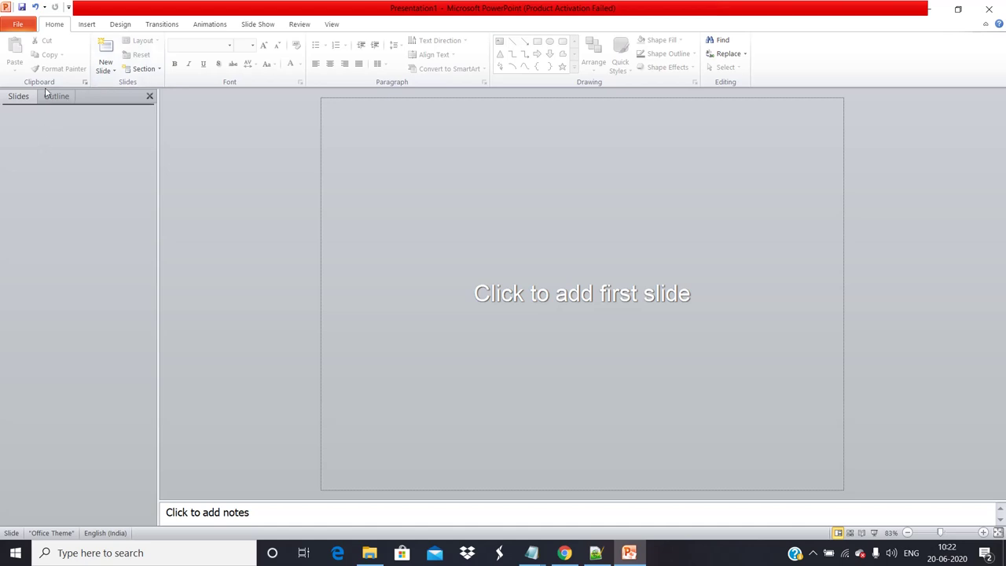
Insert a new slide with the Blank layout from the New Slide gallery
left_click(109, 71)
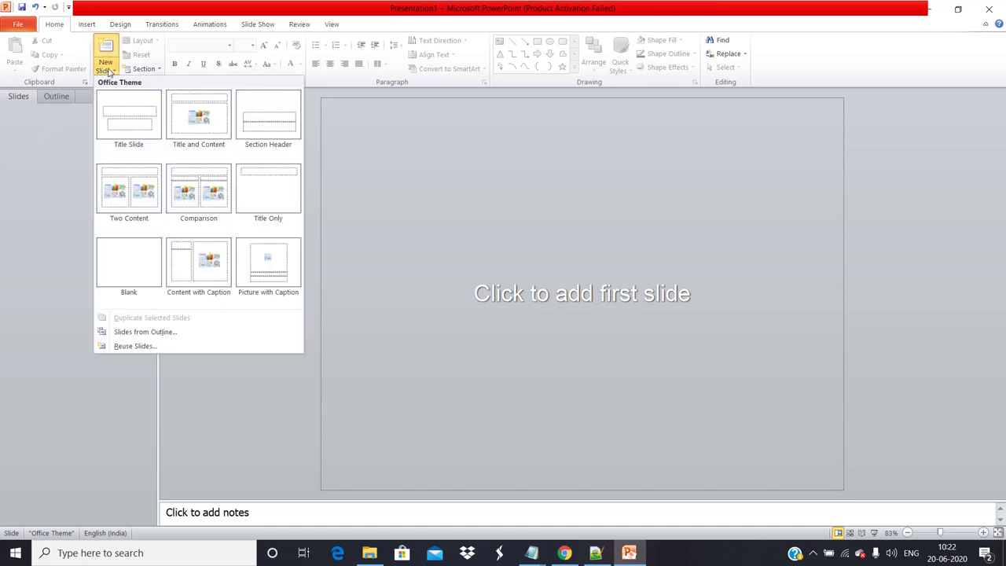
left_click(63, 155)
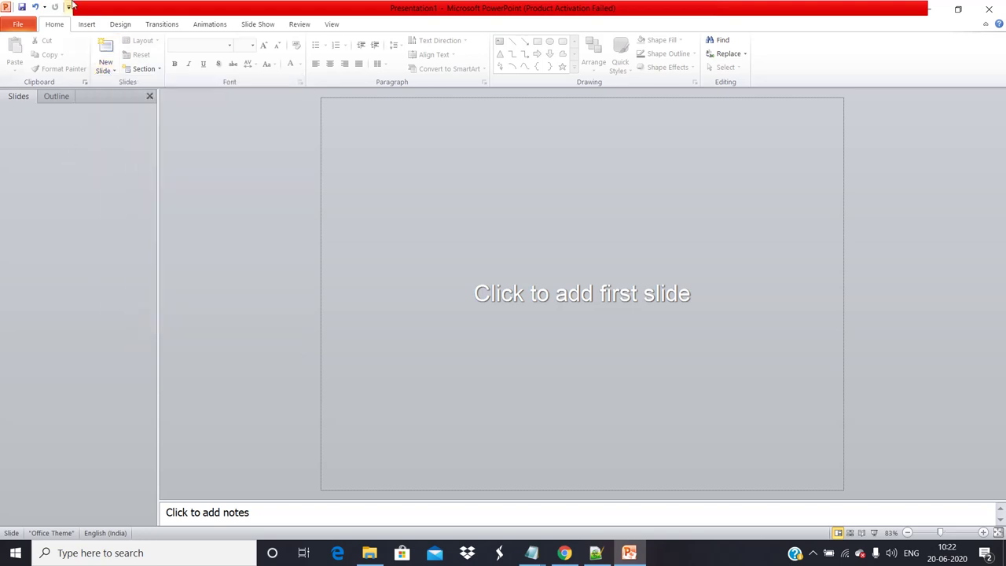
left_click(105, 69)
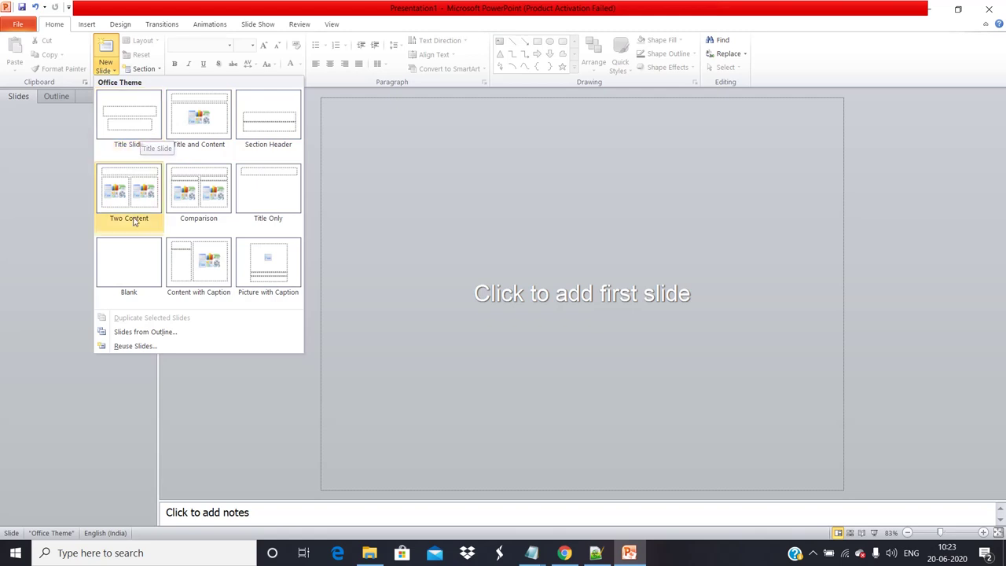
left_click(133, 266)
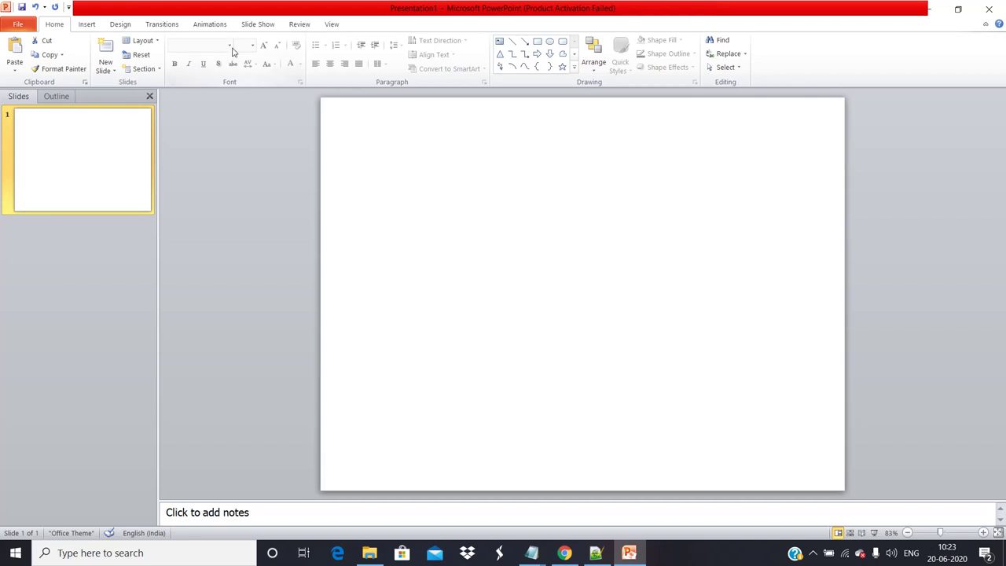
Add a text box reading 'Demo for cartoon characters' near the slide's centre
left_click(87, 24)
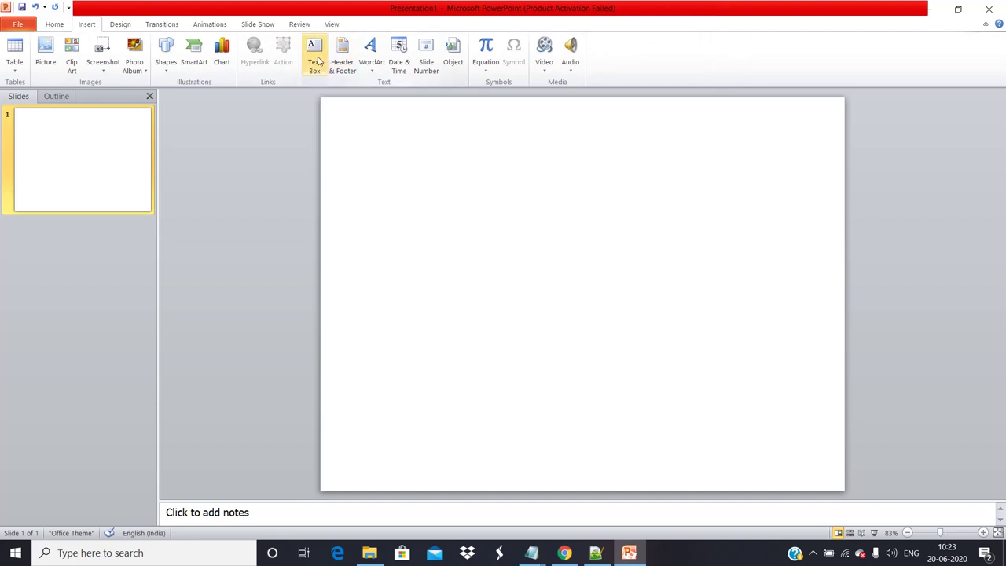
left_click(318, 60)
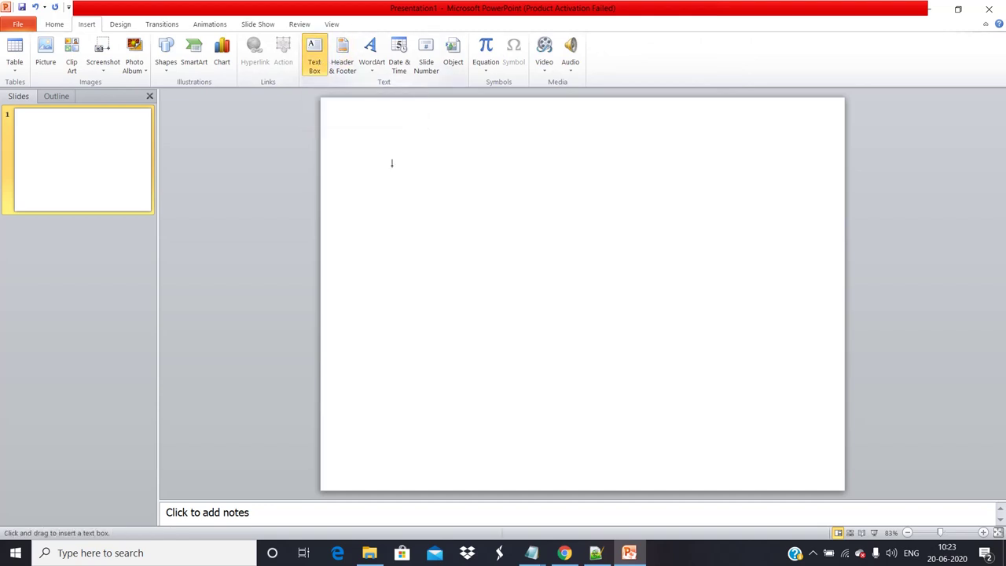
left_click(453, 245)
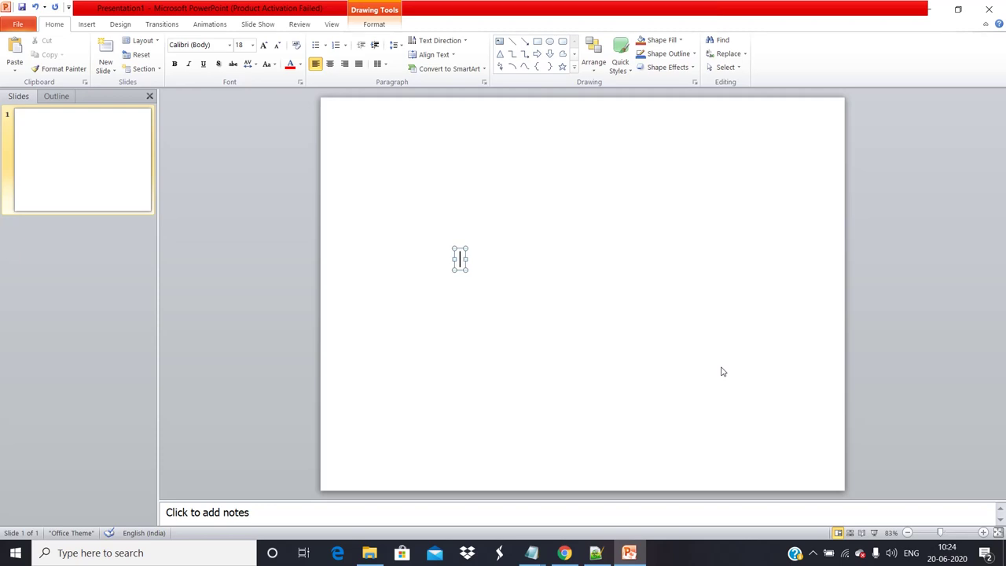
type("Demo for ")
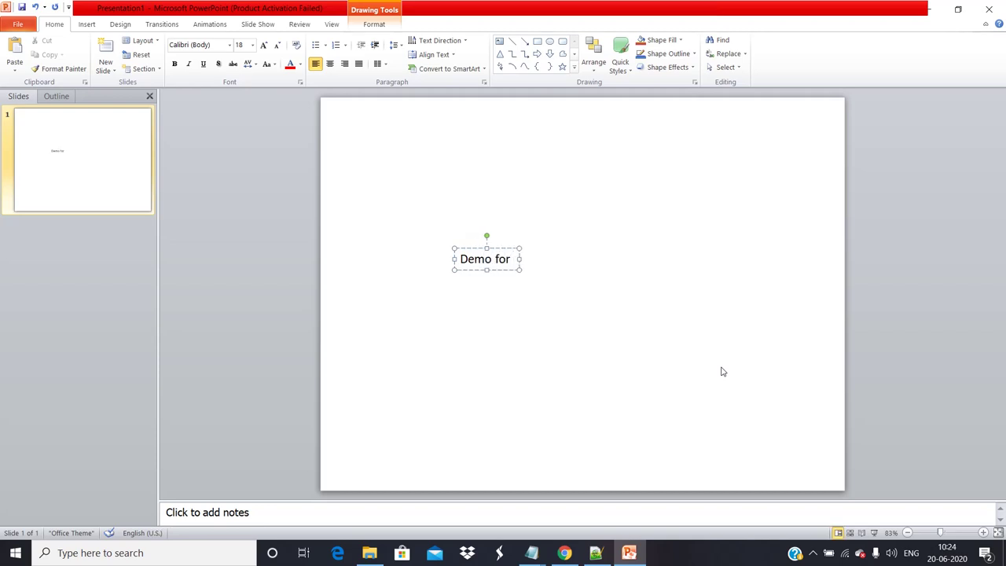
type("carto")
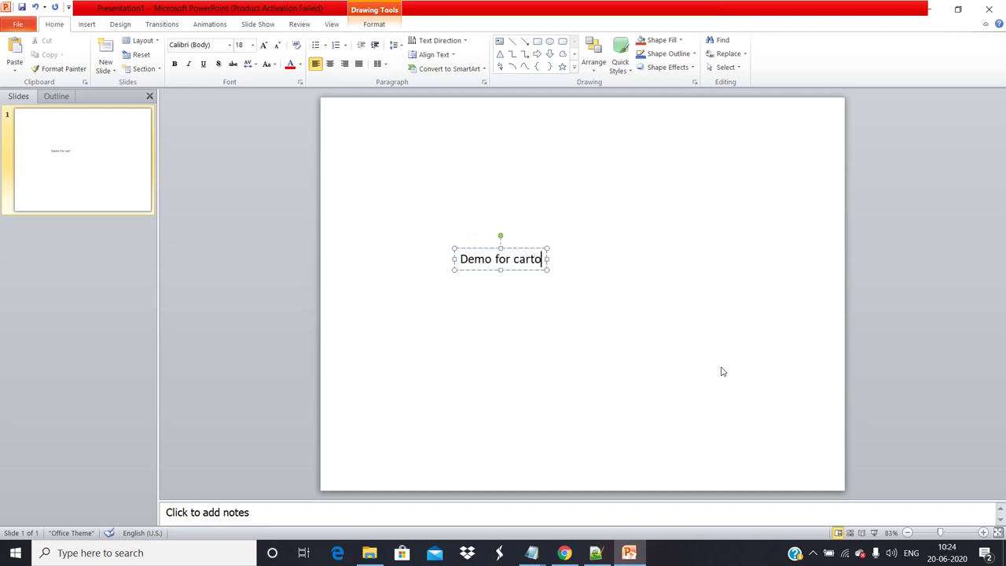
type("on charac")
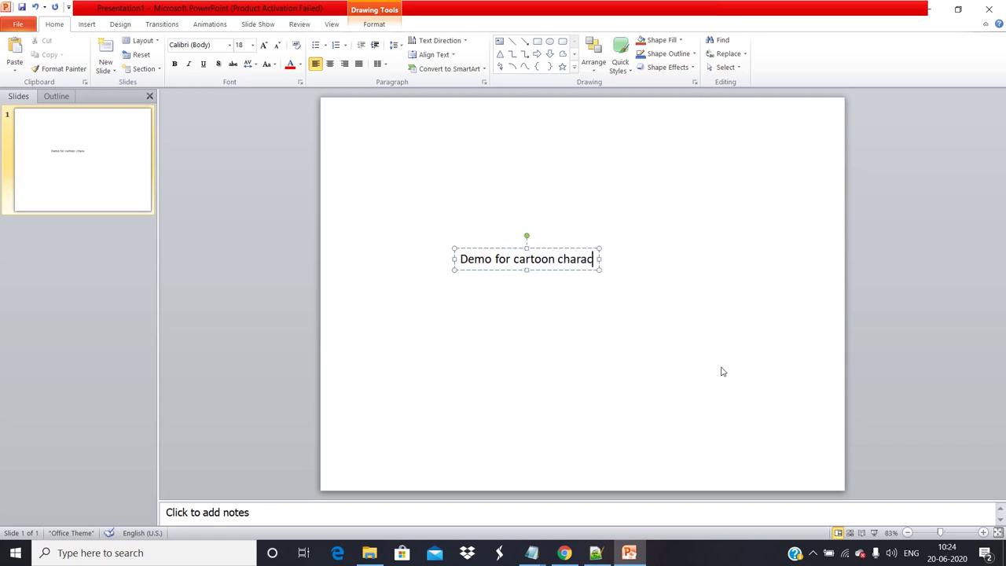
type("ters")
left_click(723, 371)
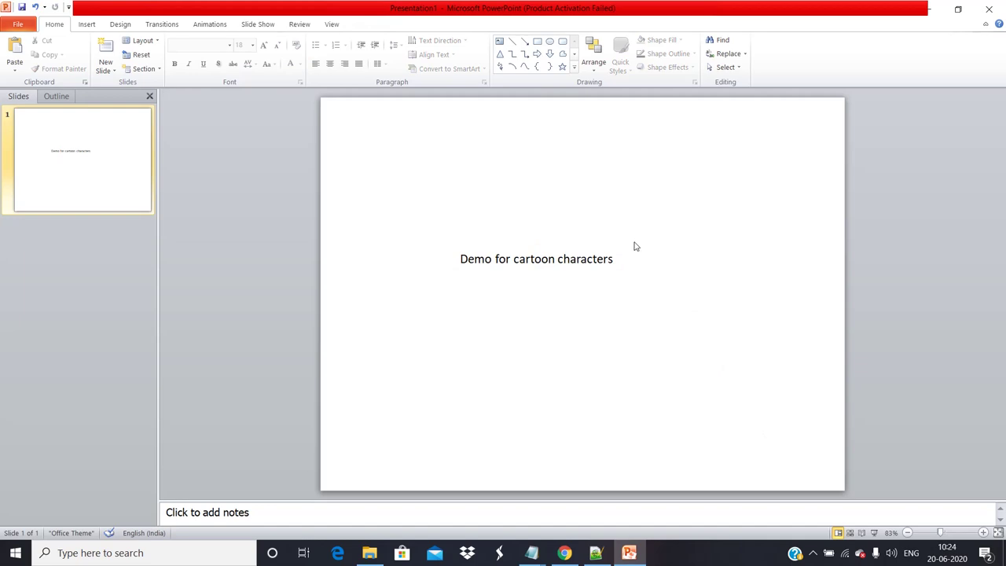
Move the text box lower and set its Calibri text to 28 pt
left_click(589, 265)
left_click_drag(588, 271, 599, 317)
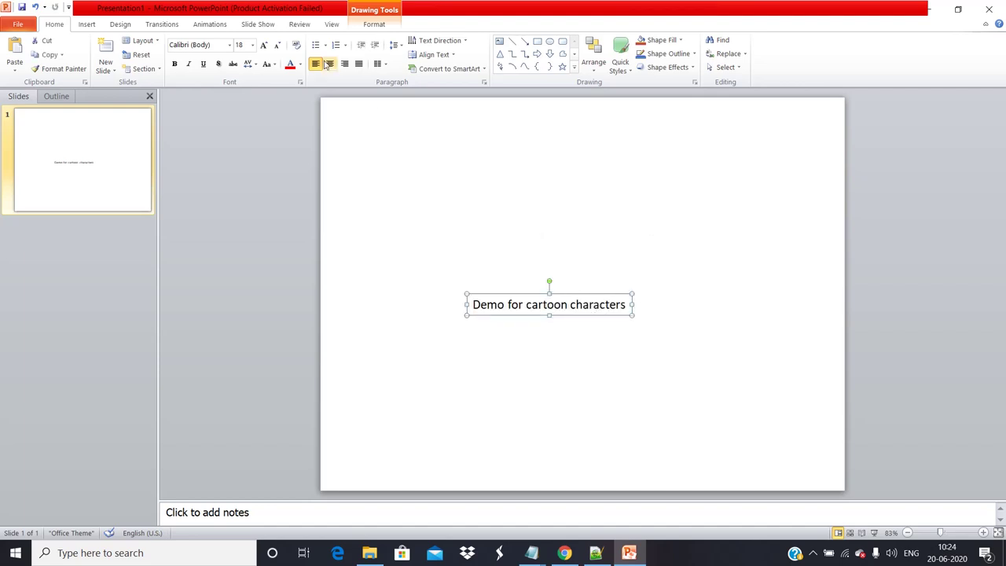
left_click(228, 45)
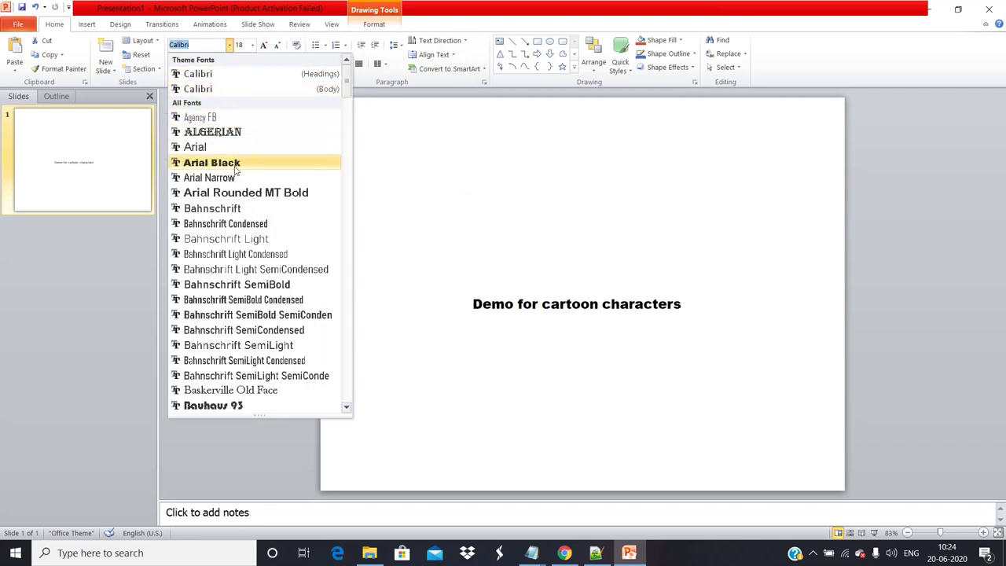
left_click(364, 183)
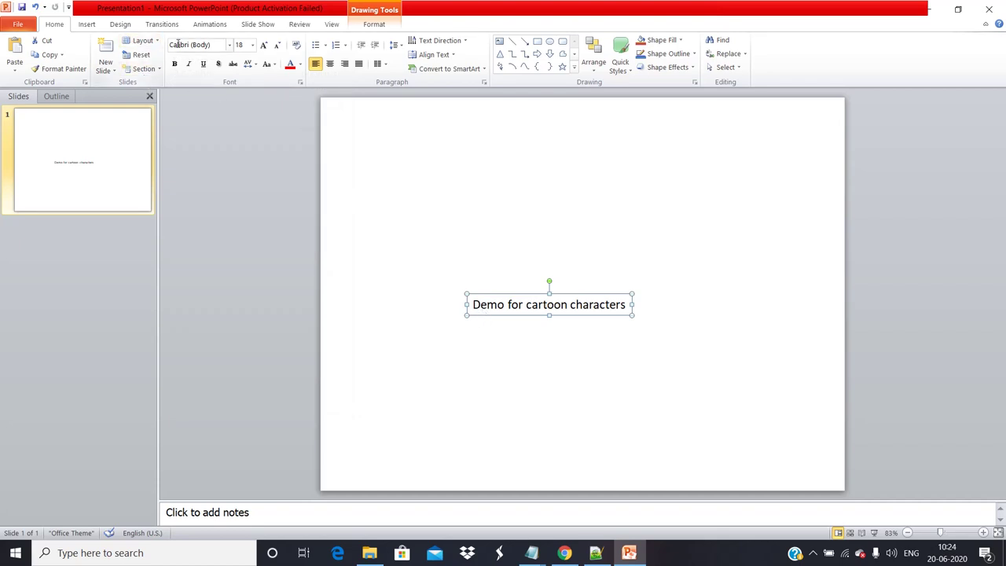
left_click(228, 48)
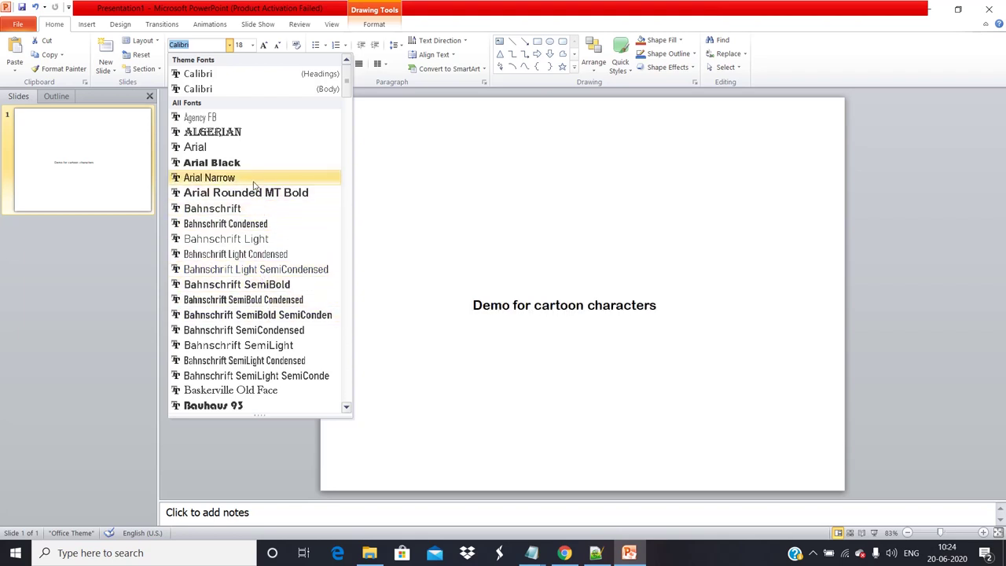
left_click(243, 91)
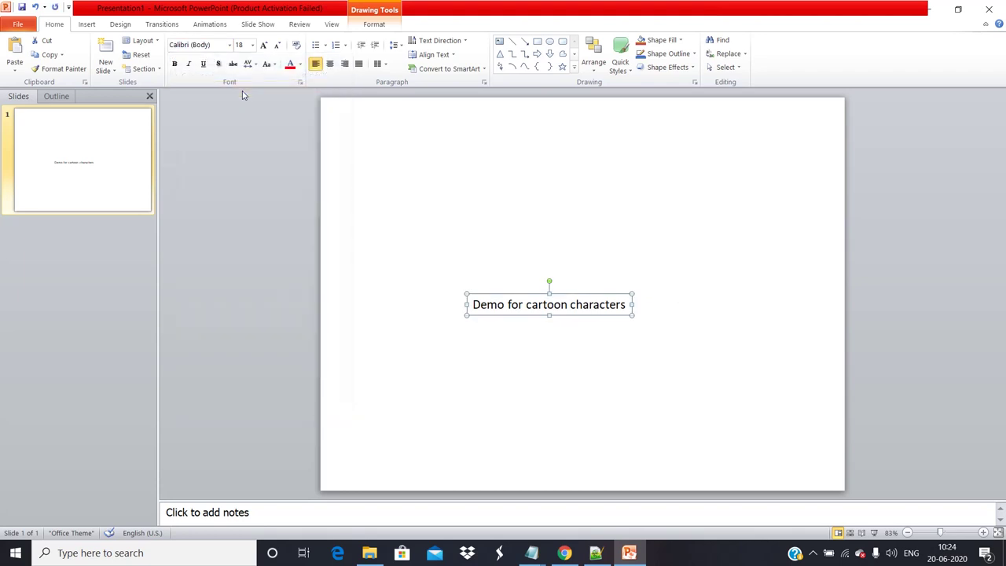
left_click(252, 45)
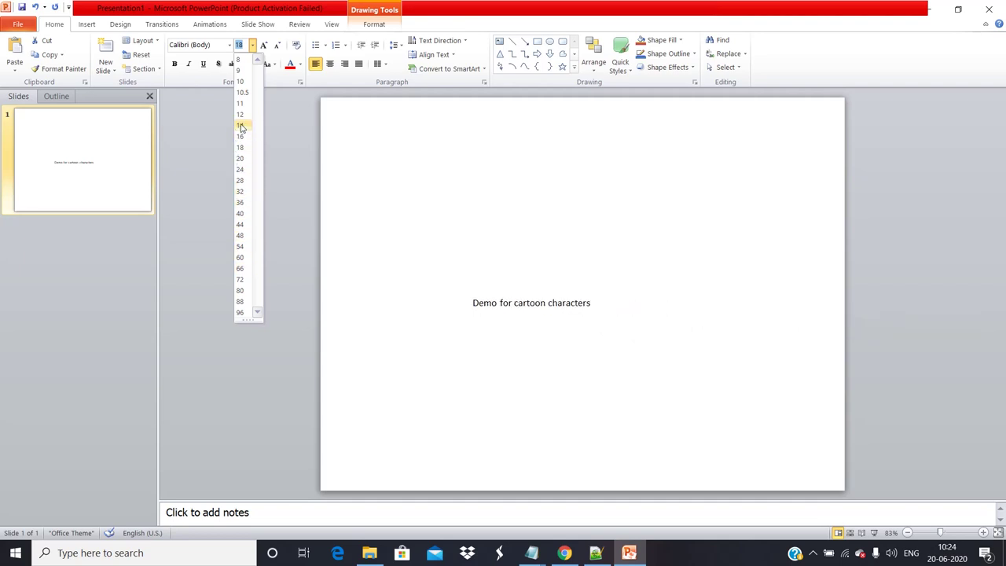
left_click(242, 180)
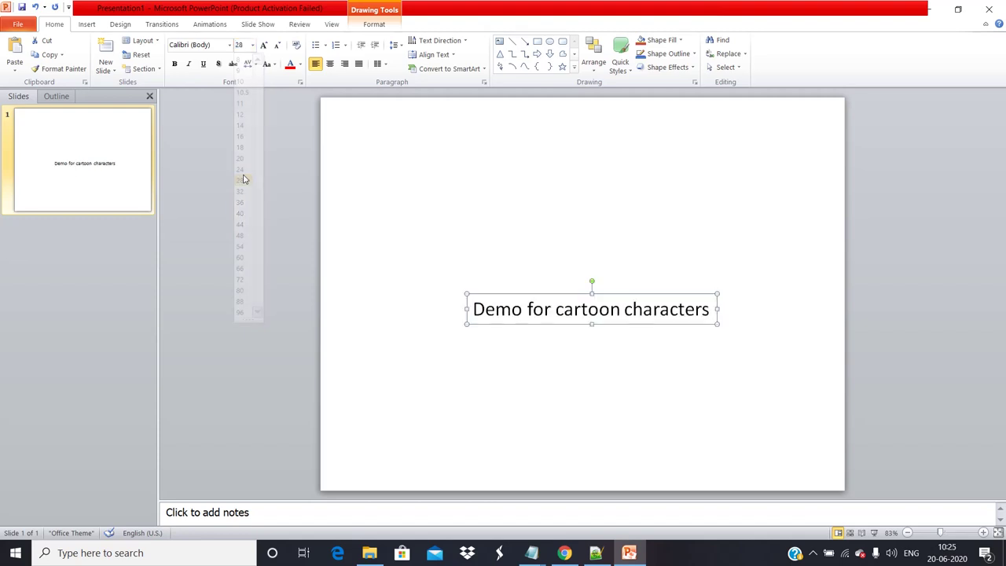
left_click(485, 231)
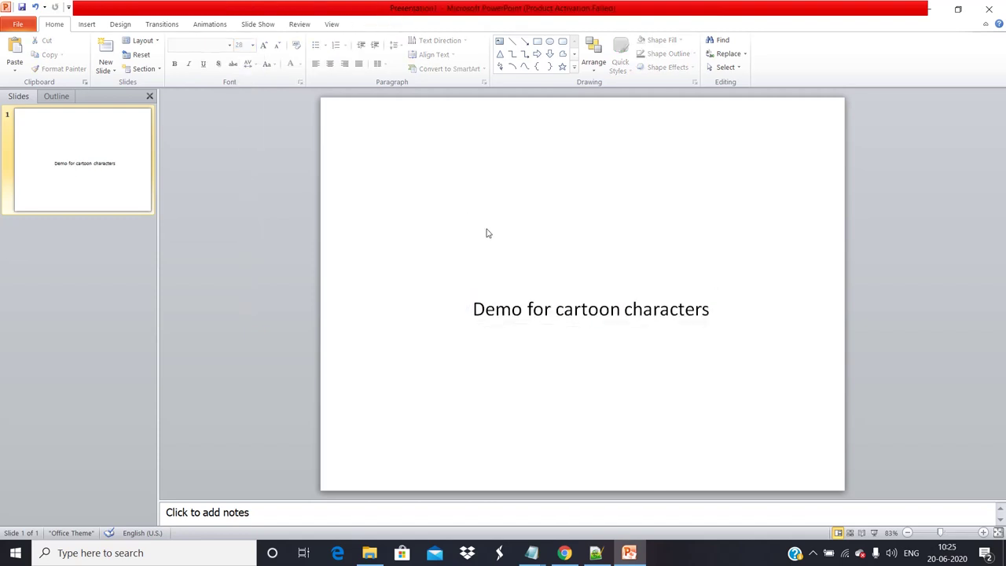
Make the 'Demo for cartoon characters' text red and bold
left_click(564, 320)
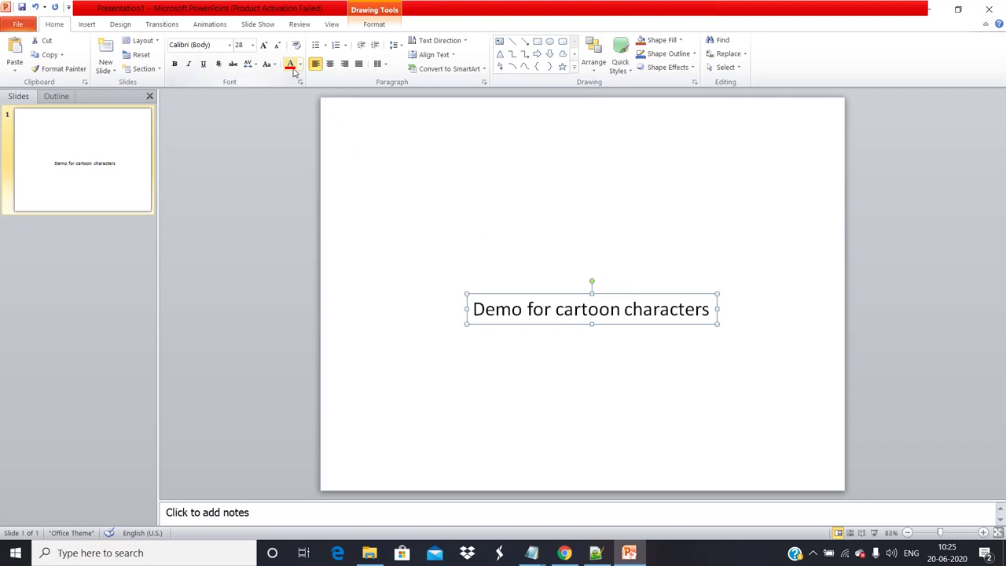
left_click(291, 67)
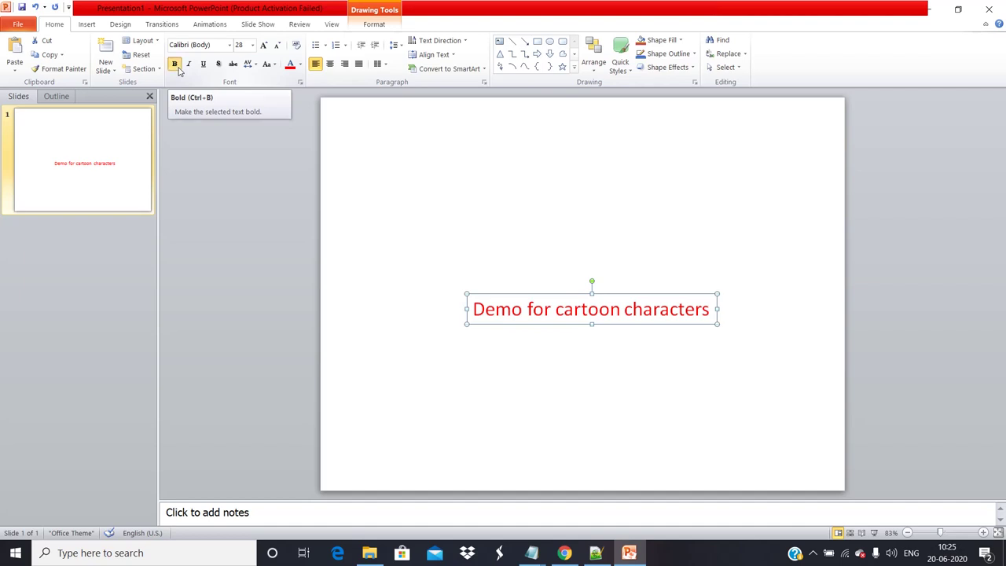
left_click(176, 65)
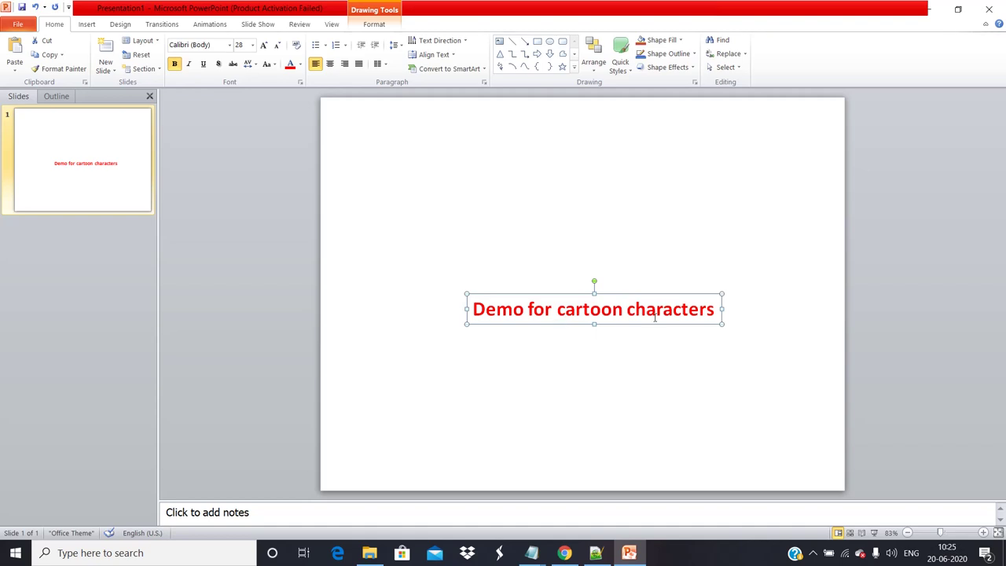
left_click(539, 248)
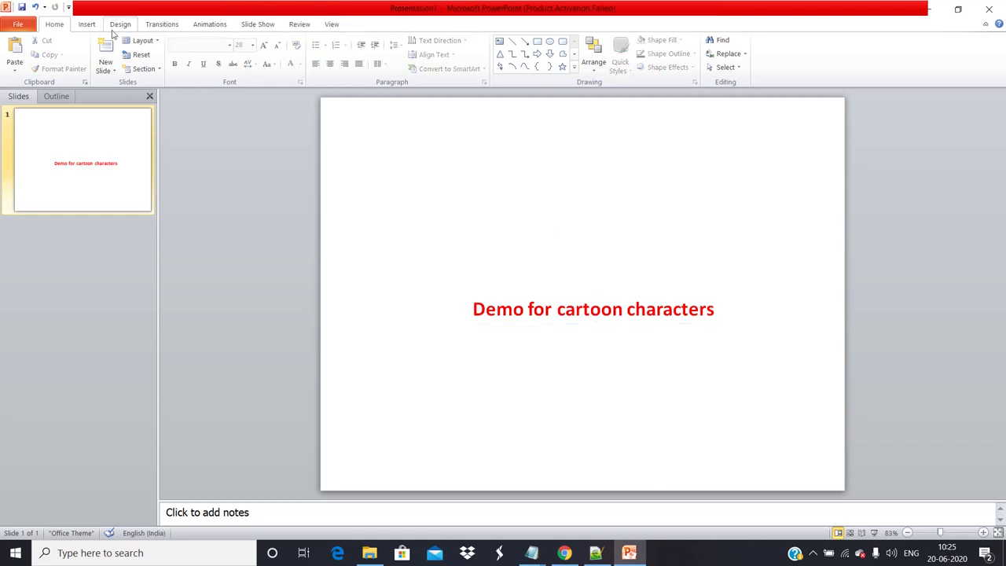
Insert outlined-style WordArt reading 'CARTOON CHARACTERS'
left_click(88, 24)
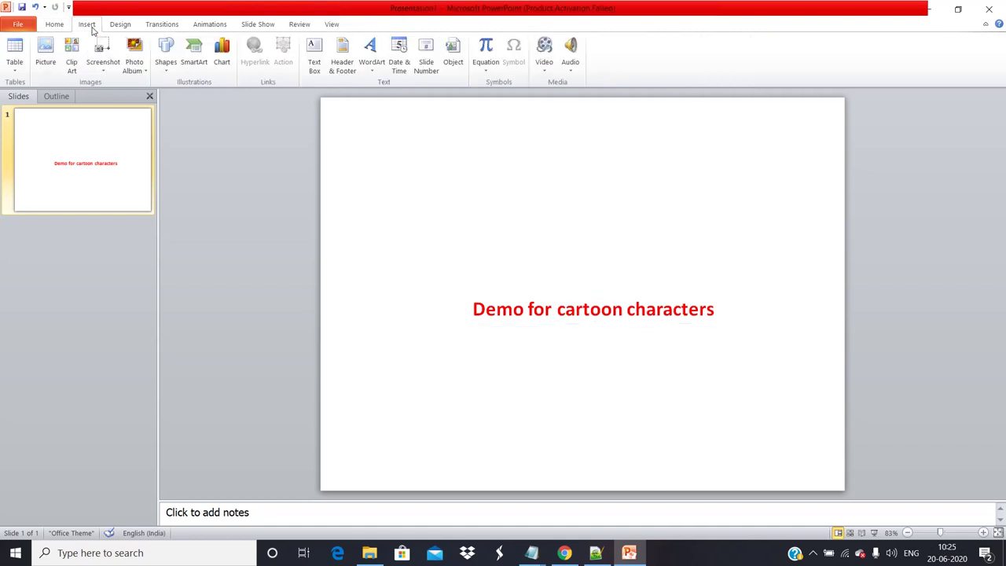
left_click(371, 71)
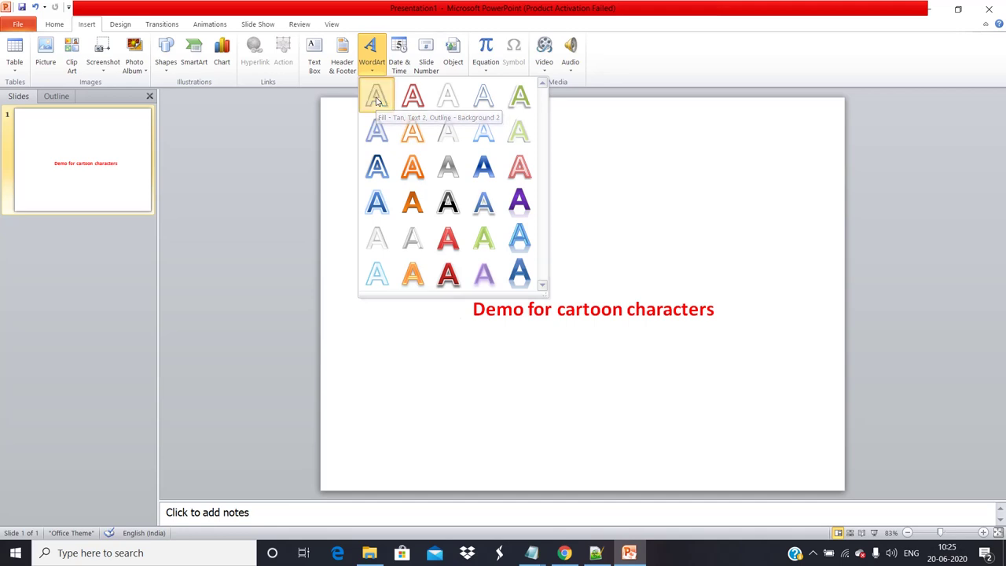
left_click(376, 97)
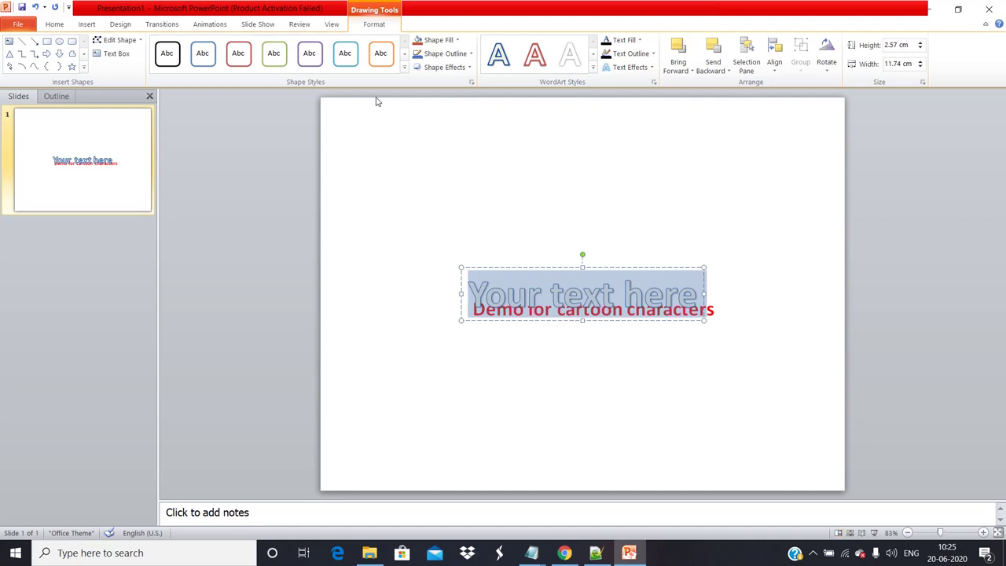
type("CAR")
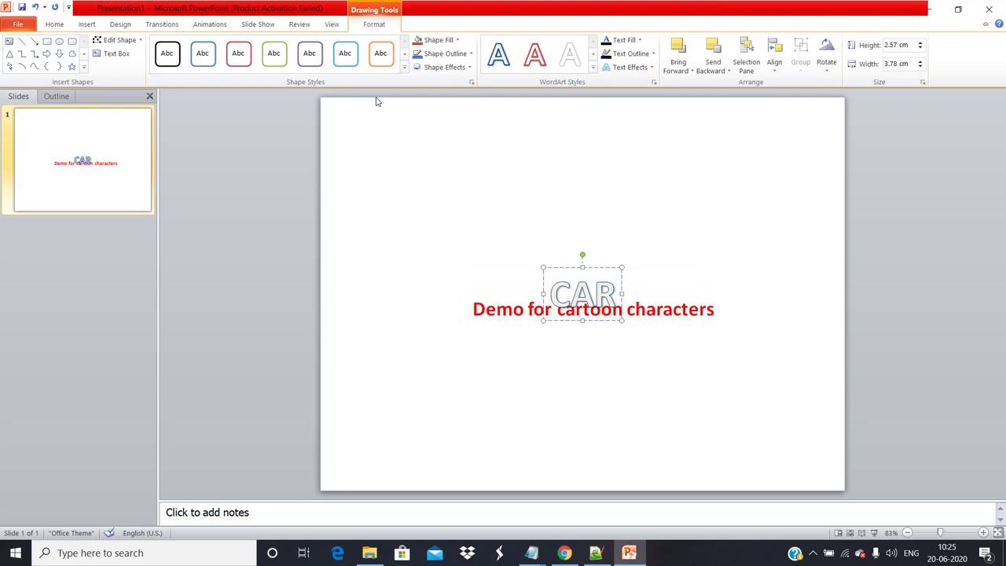
type("TOON ")
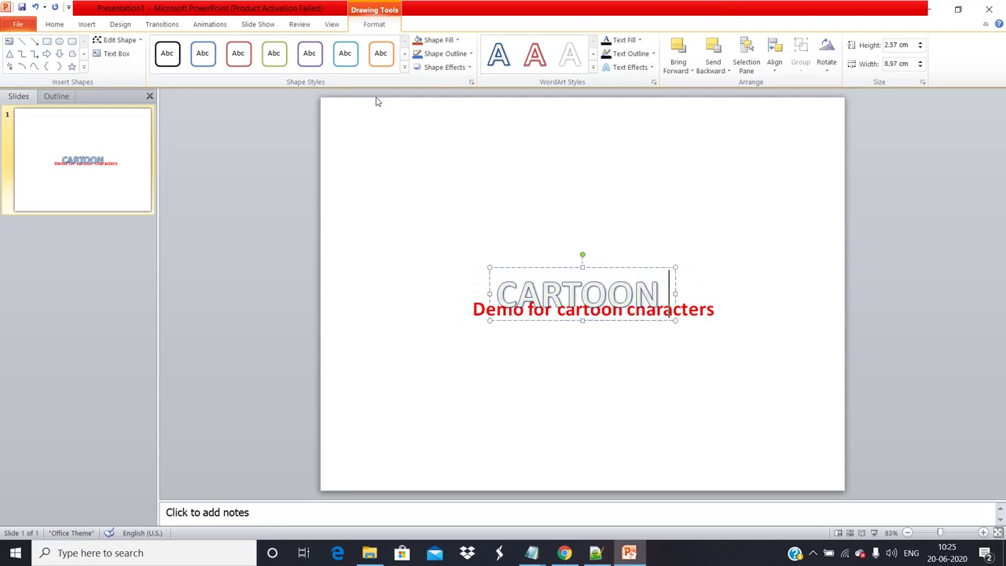
type("CHARACT")
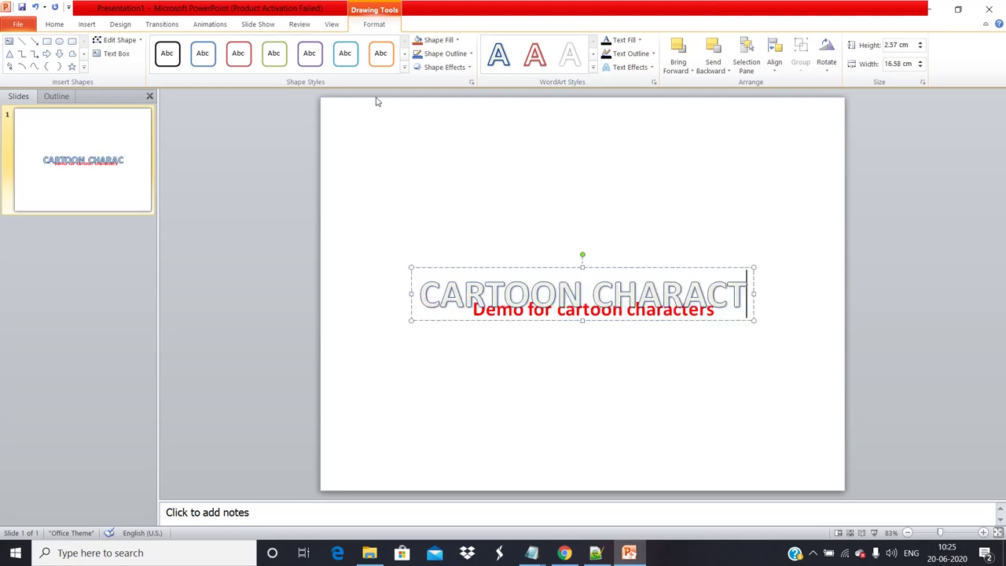
type("ERS")
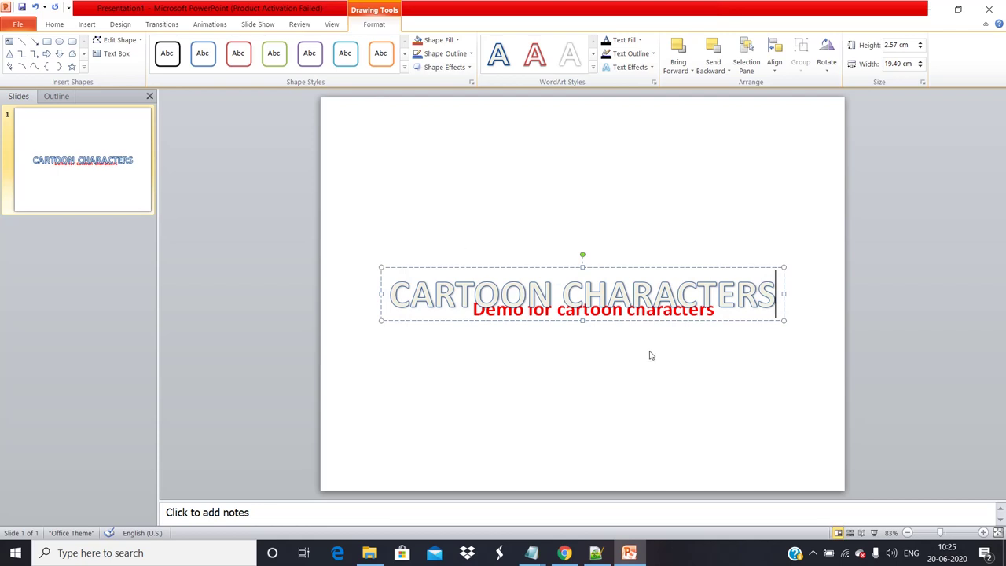
left_click(649, 355)
Move the WordArt title up so it sits just above the red subtitle
left_click(734, 306)
left_click(693, 320)
key("Up")
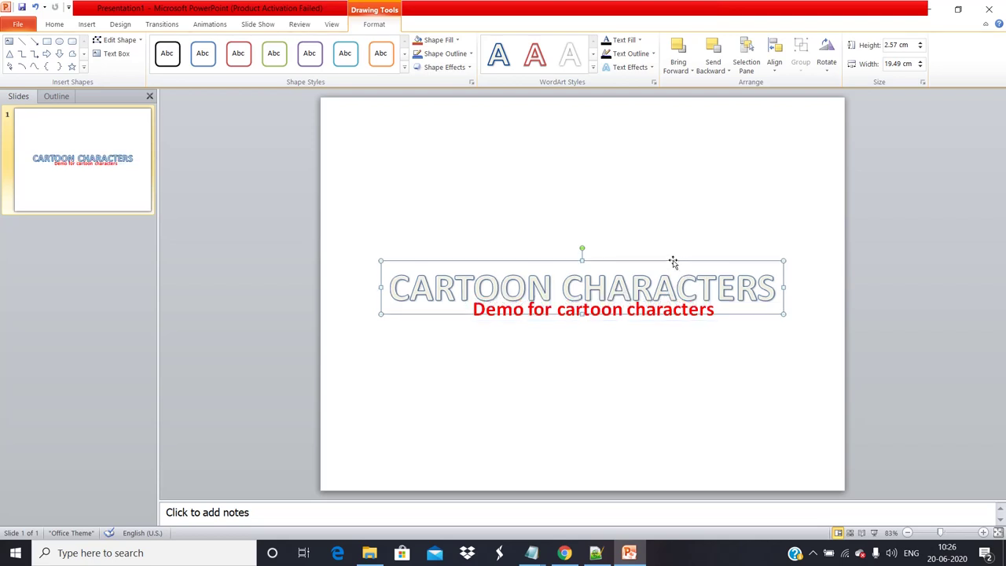
key("Up")
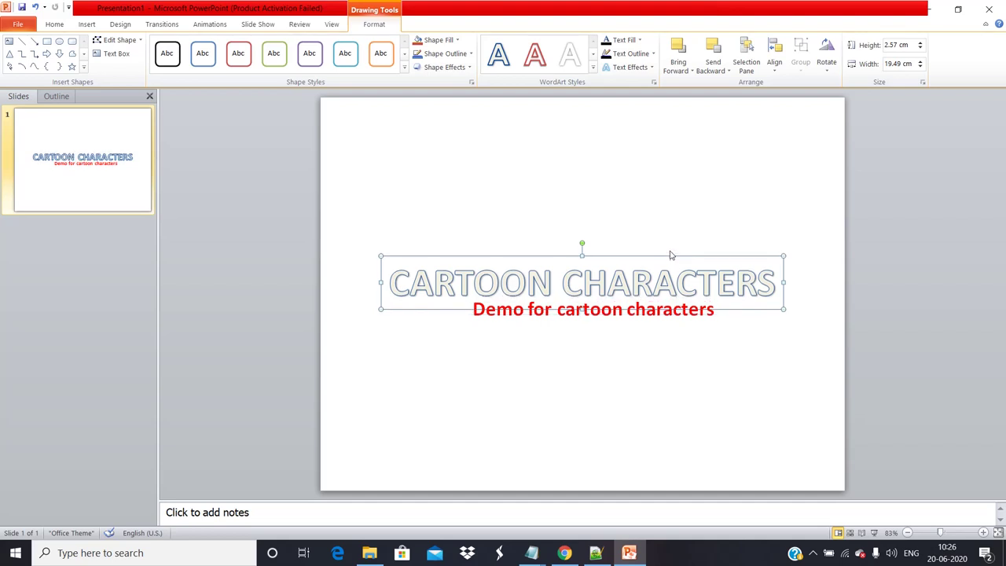
left_click_drag(670, 255, 667, 242)
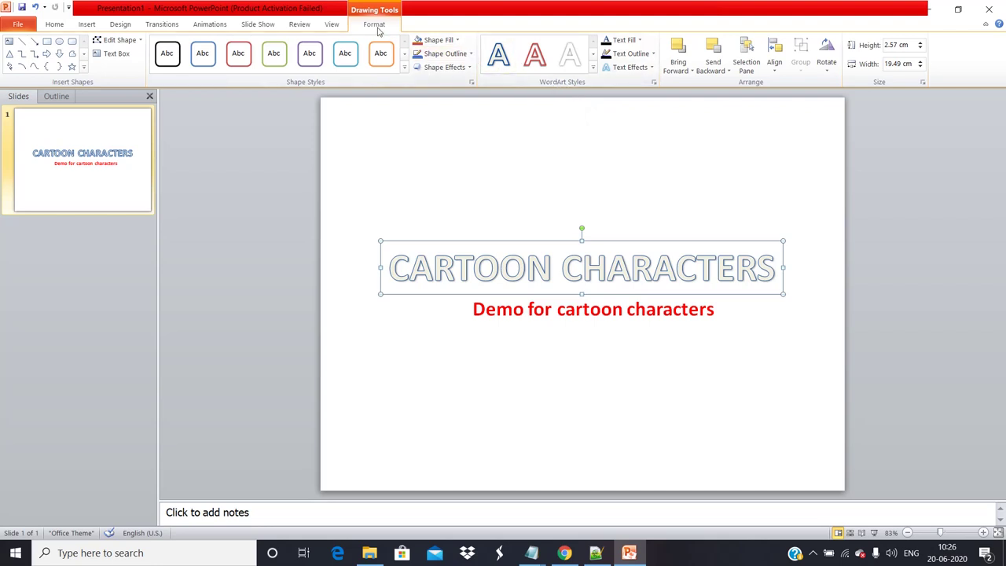
Apply the Fill - Blue, Accent 1, Metal Bevel, Reflection WordArt style to the title
left_click(592, 67)
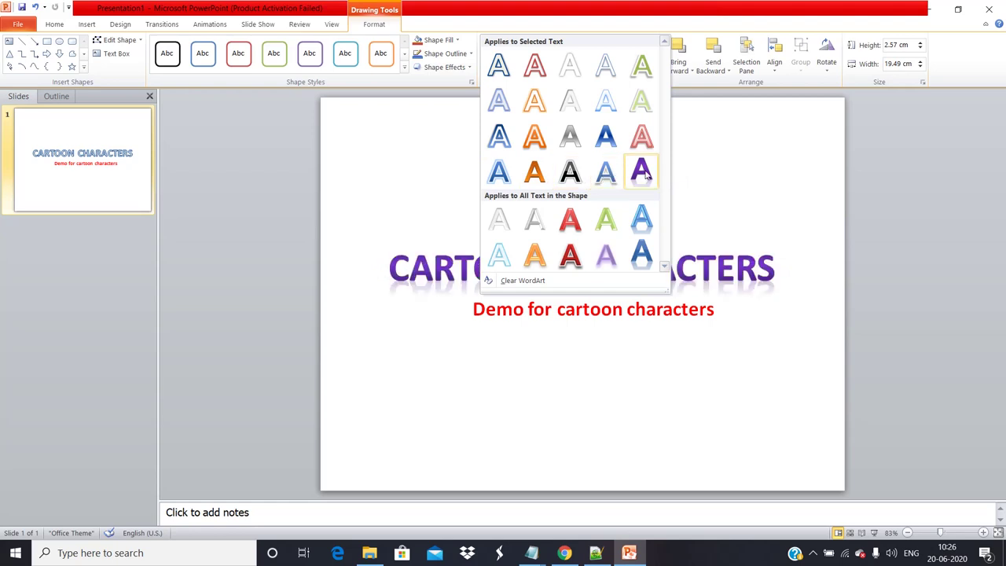
left_click(642, 256)
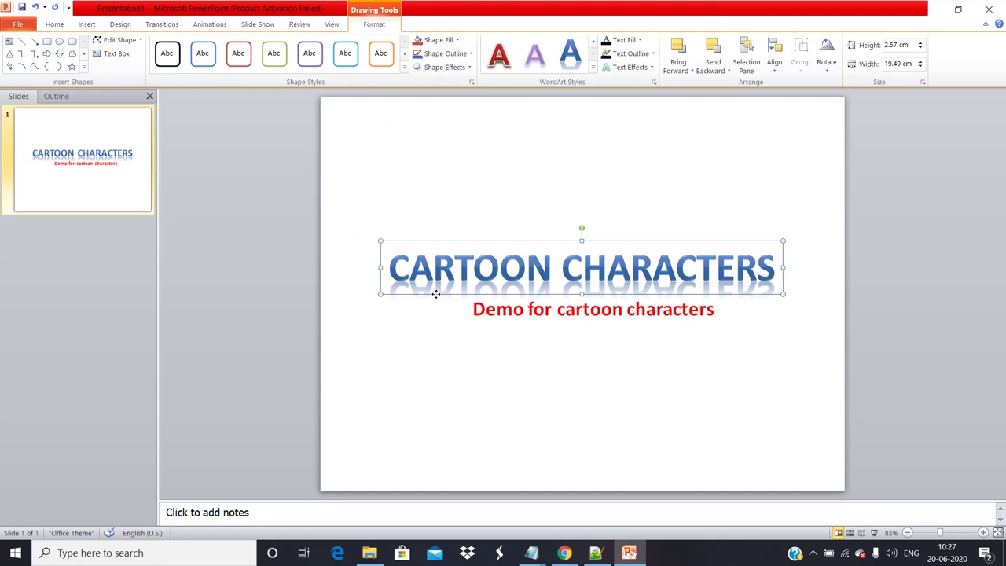
Set the CARTOON CHARACTERS title's font size to 60 pt
left_click(55, 25)
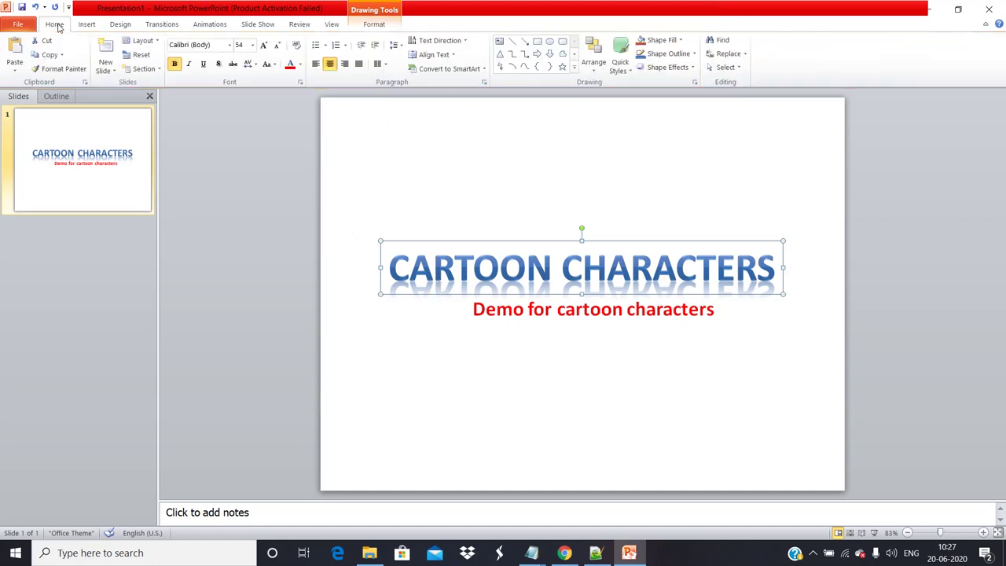
left_click(252, 45)
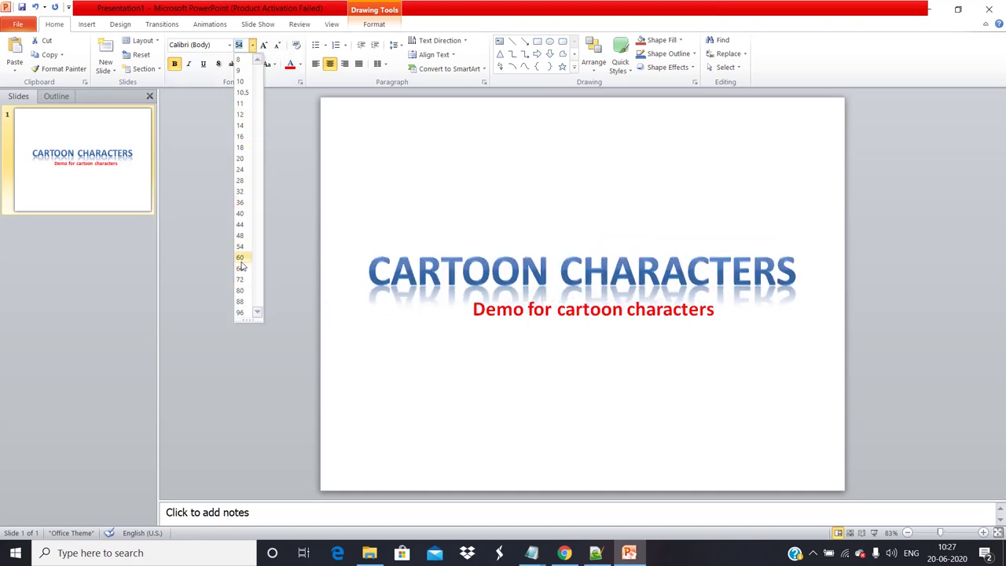
left_click(268, 330)
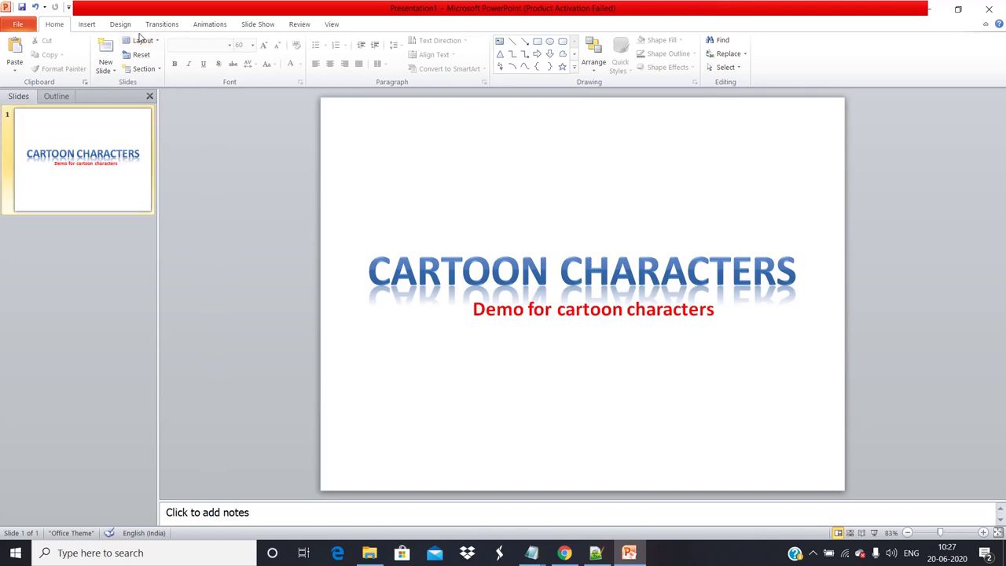
Play the slideshow from the beginning and click through until it exits to editing
left_click(259, 24)
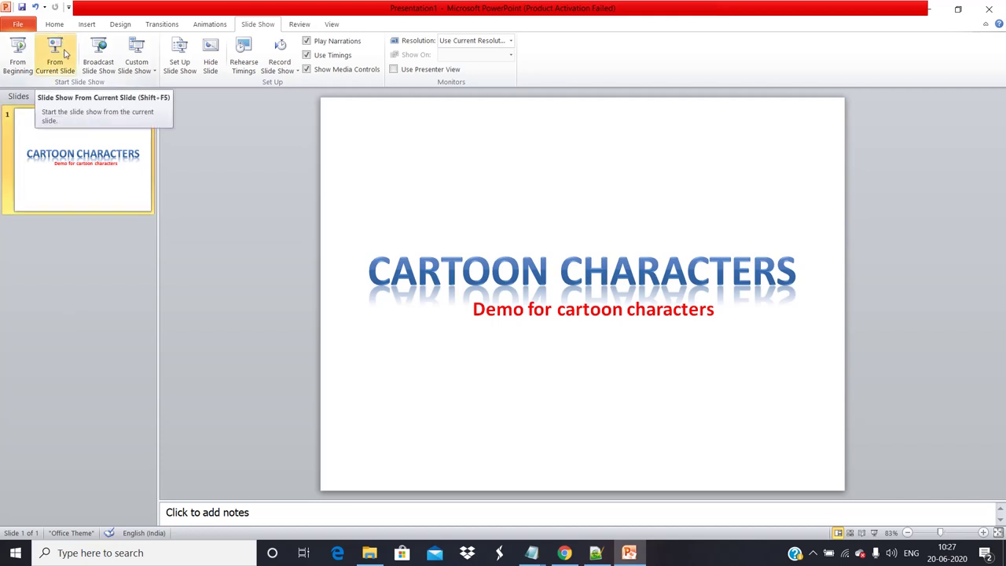
left_click(18, 60)
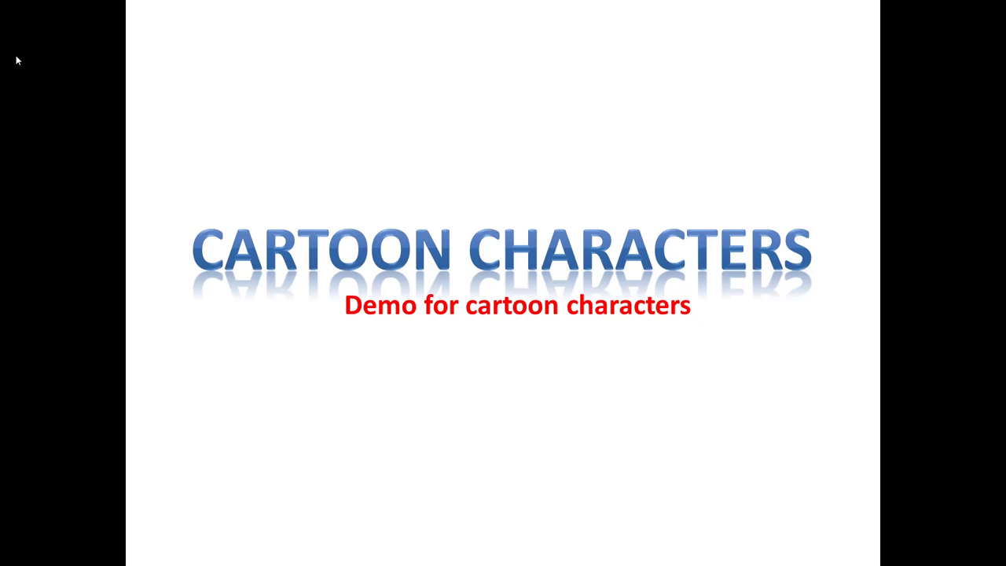
left_click(17, 59)
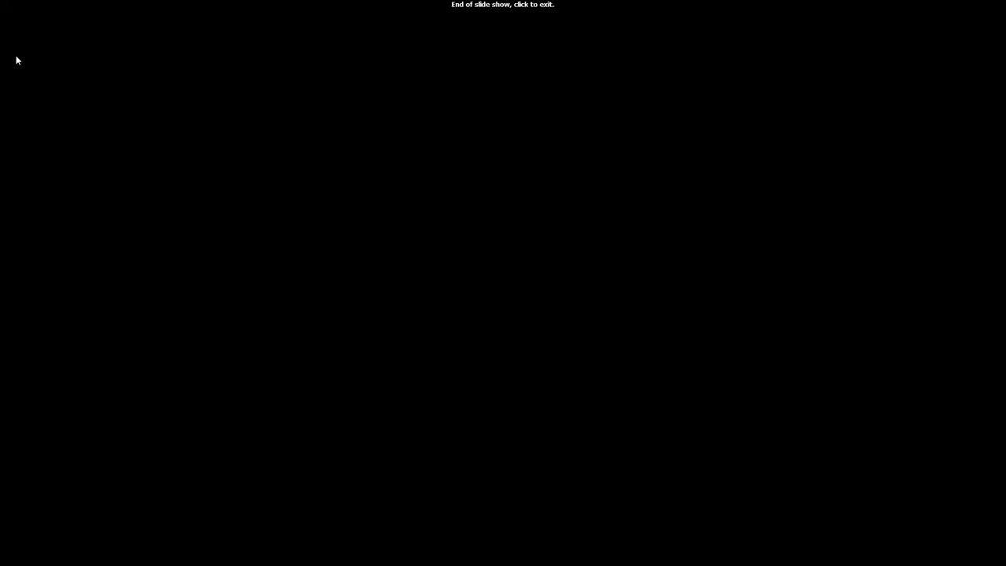
left_click(16, 60)
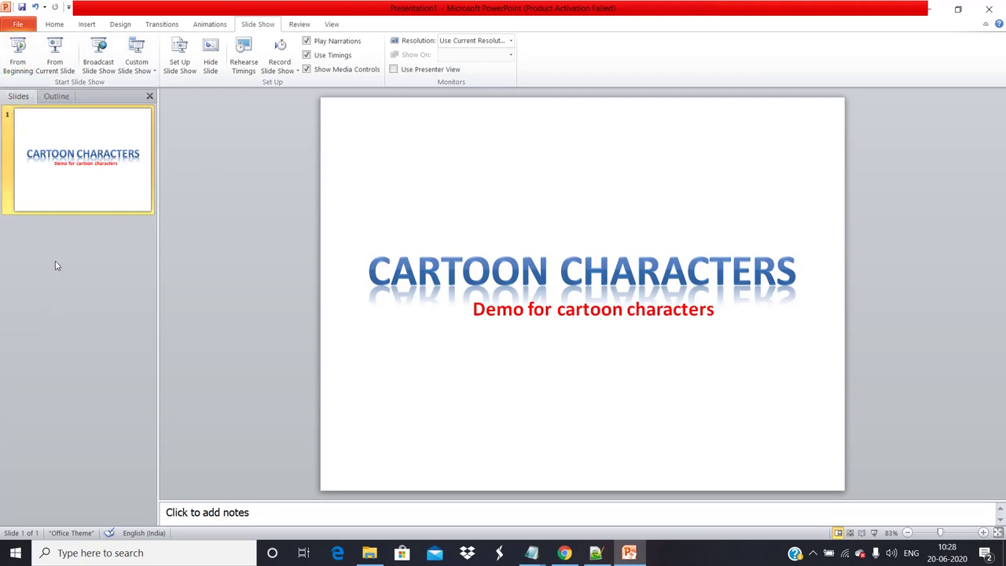
Use New Slide from the Slides pane shortcut menu to add blank slide 2, then select it
left_click(74, 249)
right_click(74, 249)
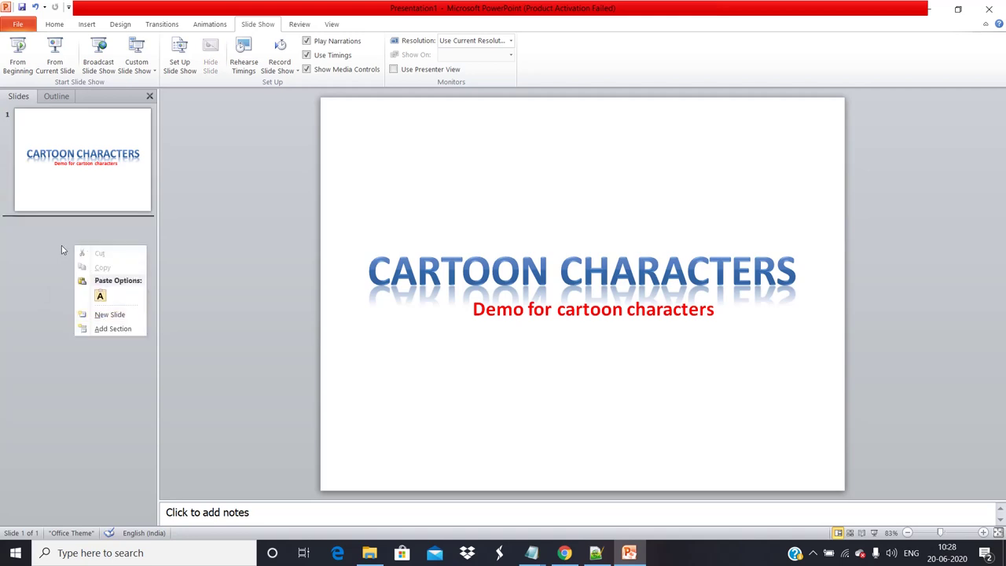
left_click(63, 249)
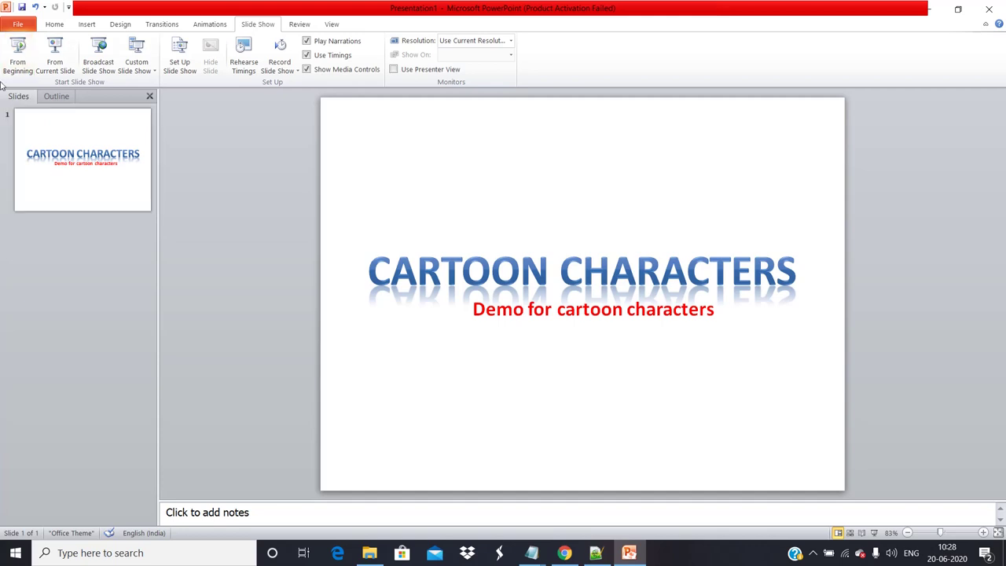
right_click(56, 236)
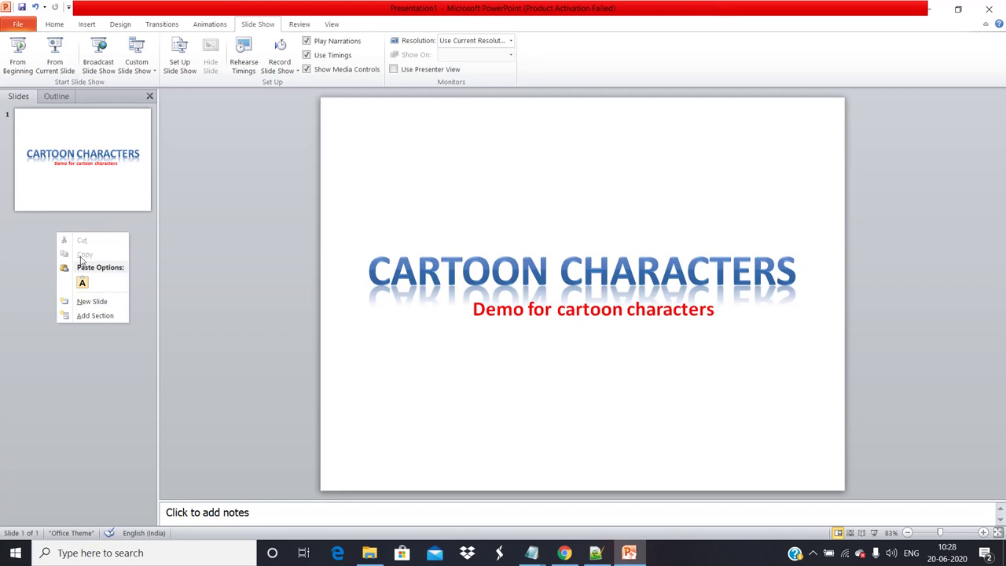
left_click(95, 302)
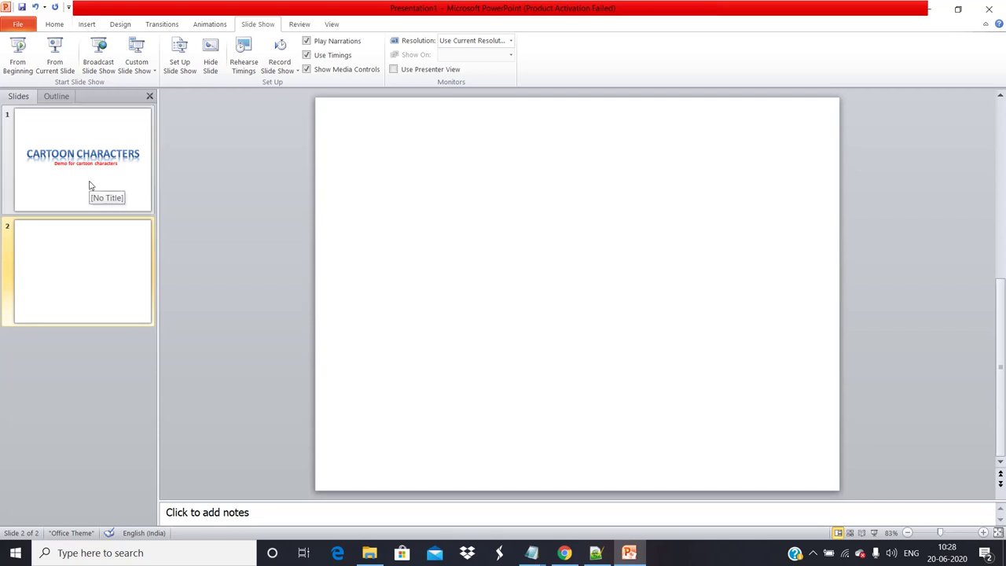
left_click(78, 254)
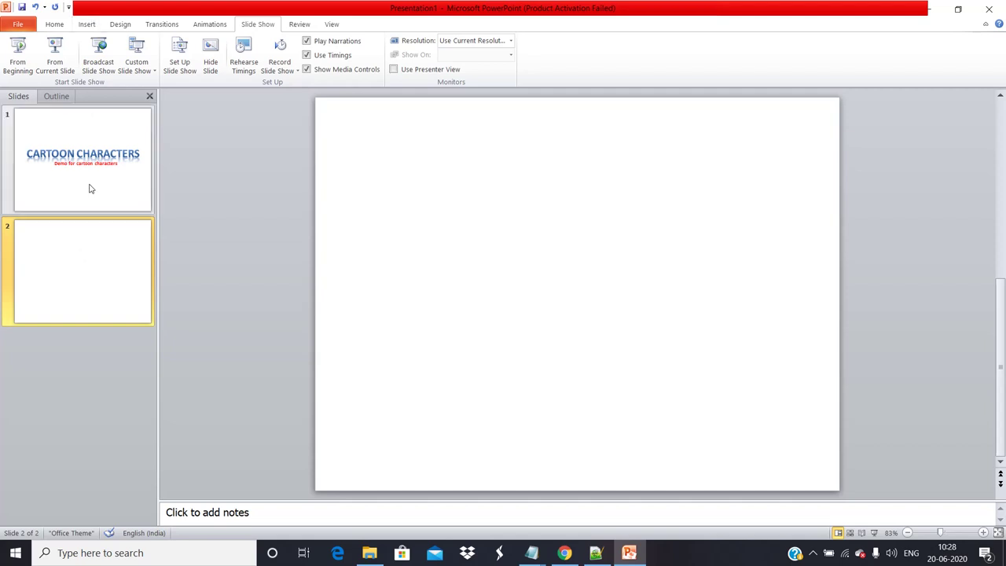
left_click(412, 272)
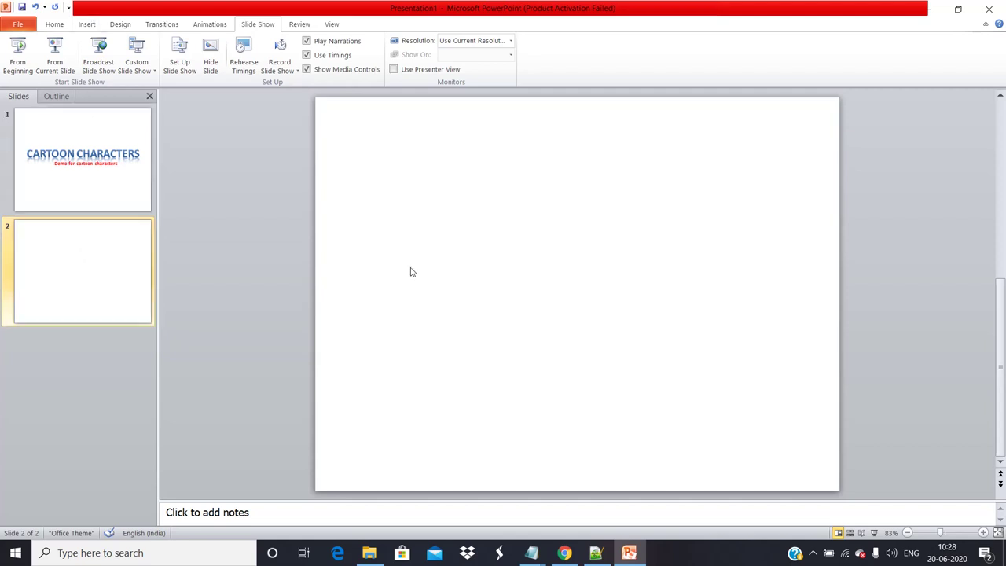
Add a slide 2 text box listing Mickey Mouse, Donald Duck and Tom and Jerry on separate lines
left_click(85, 25)
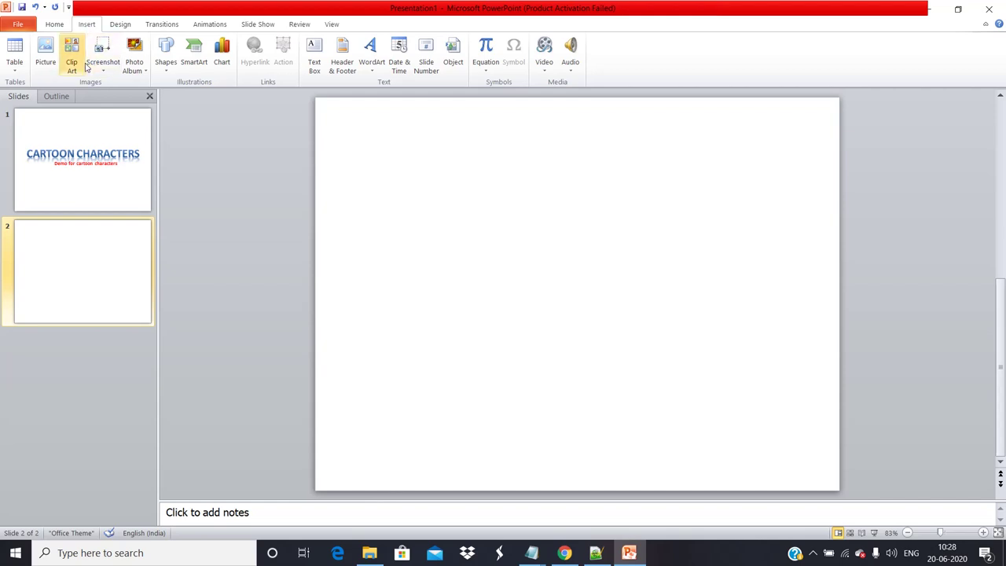
left_click(315, 63)
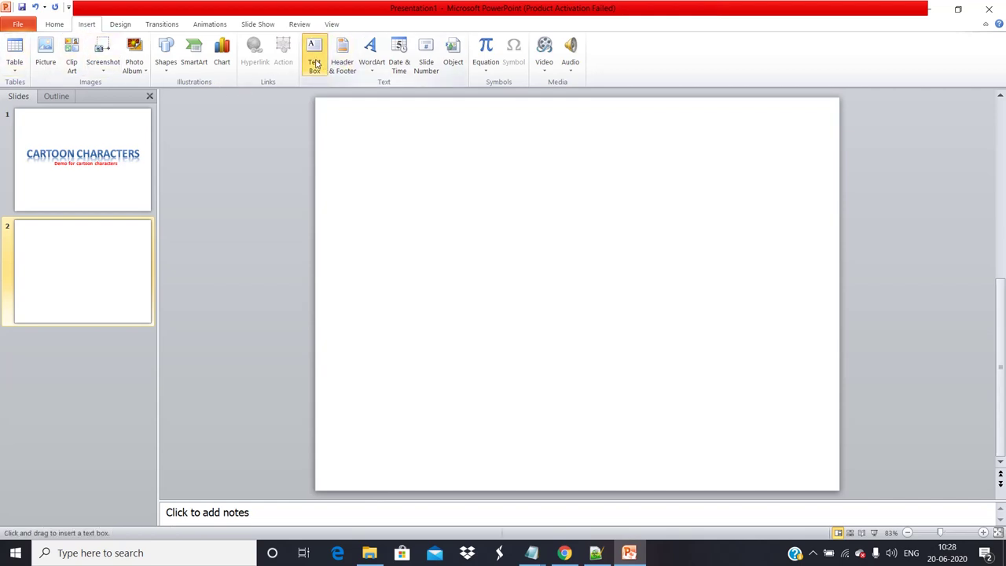
left_click(445, 227)
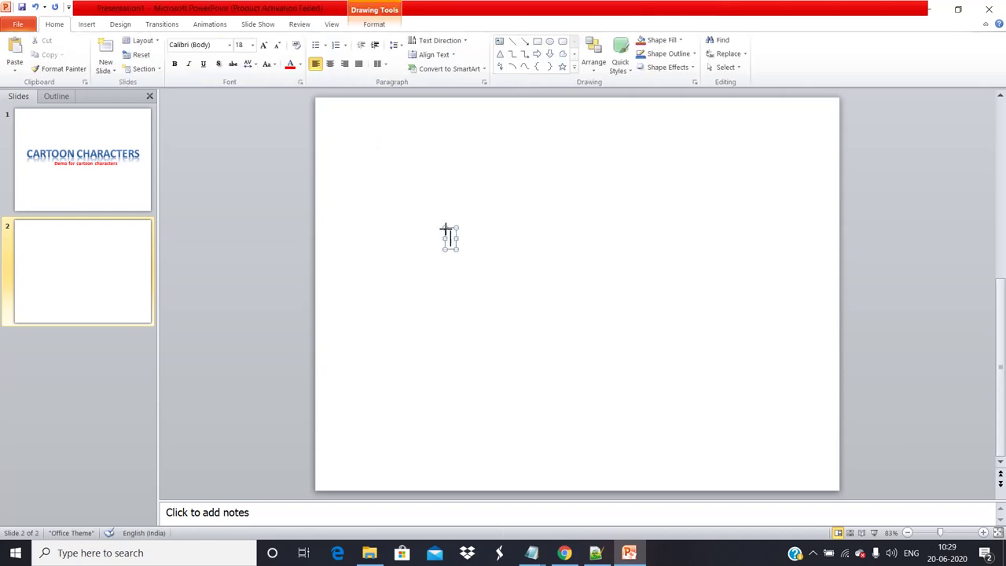
type("Mickey Mouse")
key("Return")
type("Don al")
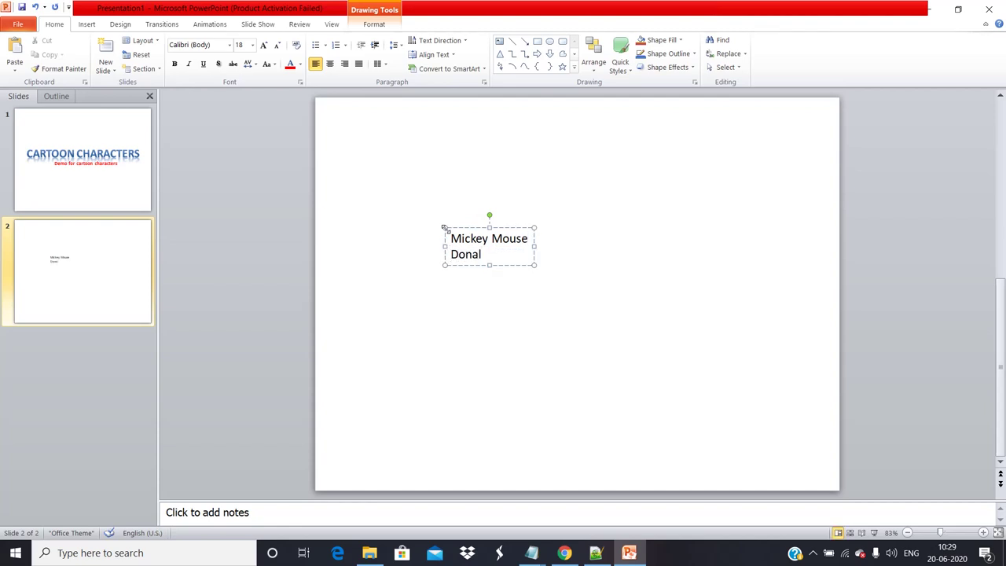
type("d Duck")
key("Return")
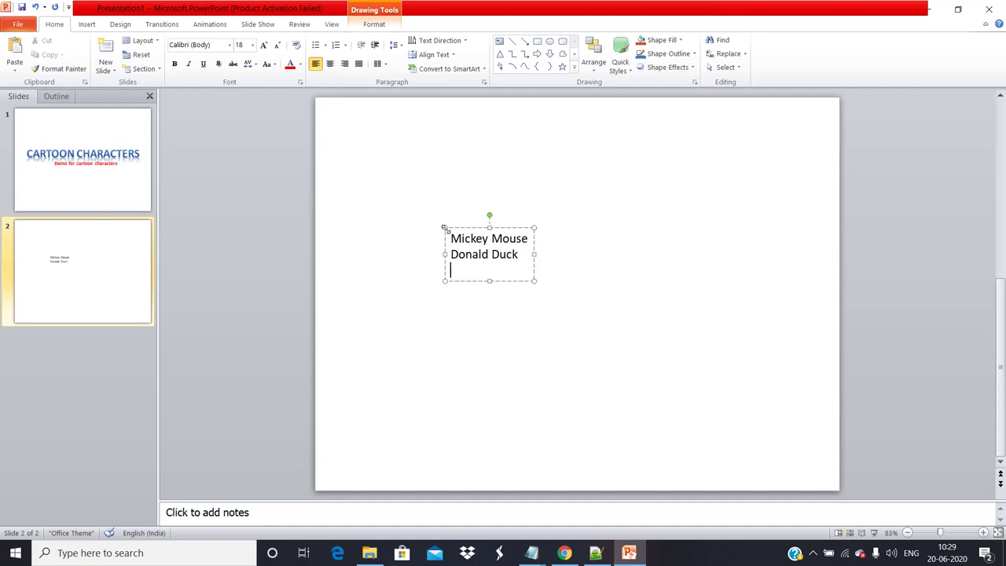
type("Tom and Jerry")
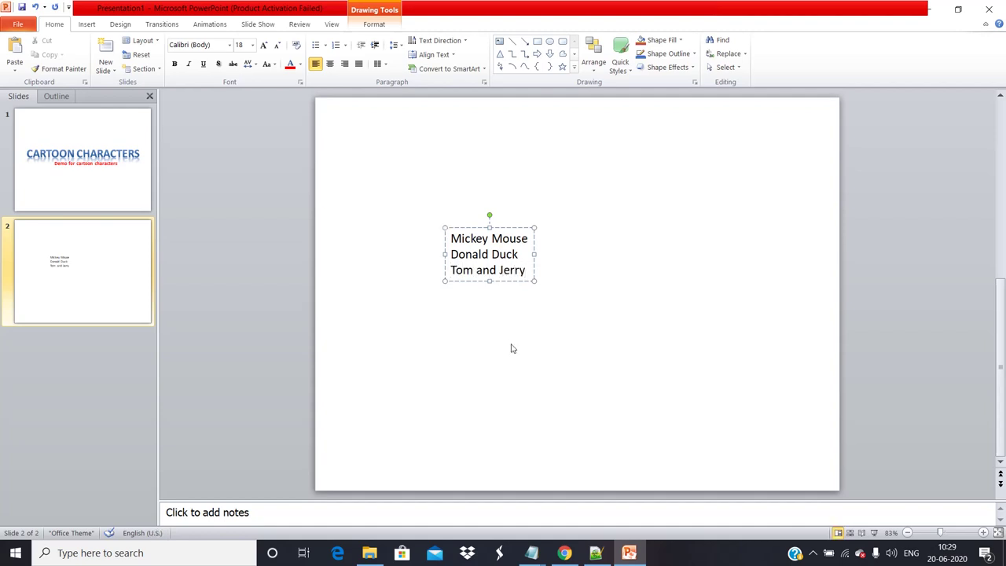
left_click(511, 349)
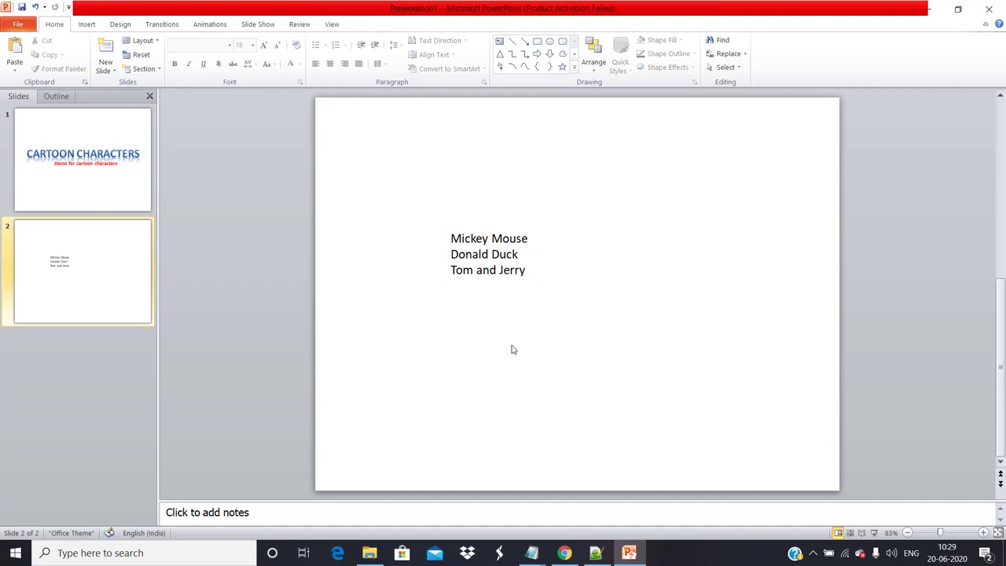
Select the three-name text box and apply 1. 2. 3. numbering after trying bullets
left_click(501, 274)
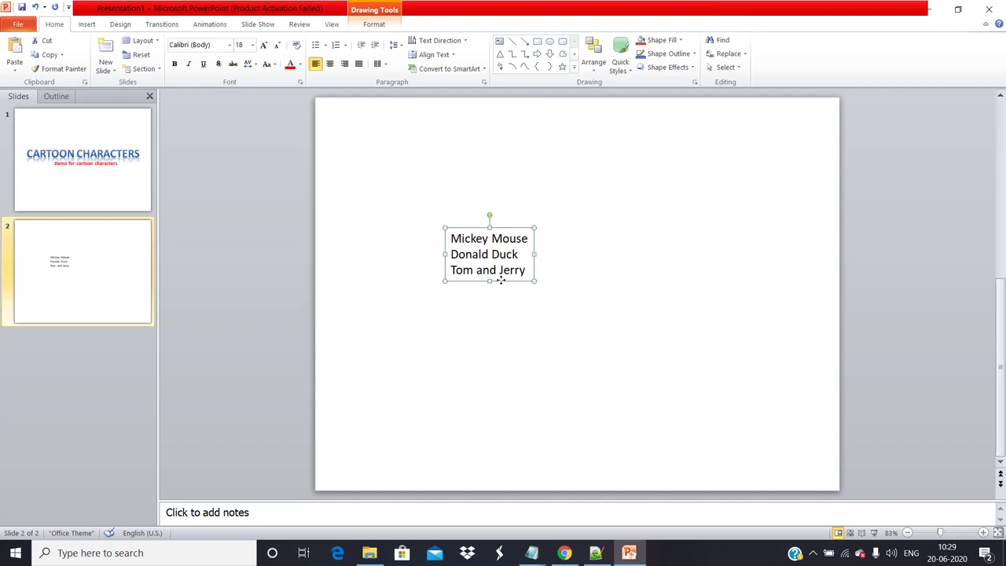
left_click(436, 303)
left_click(516, 271)
left_click(507, 281)
left_click(336, 46)
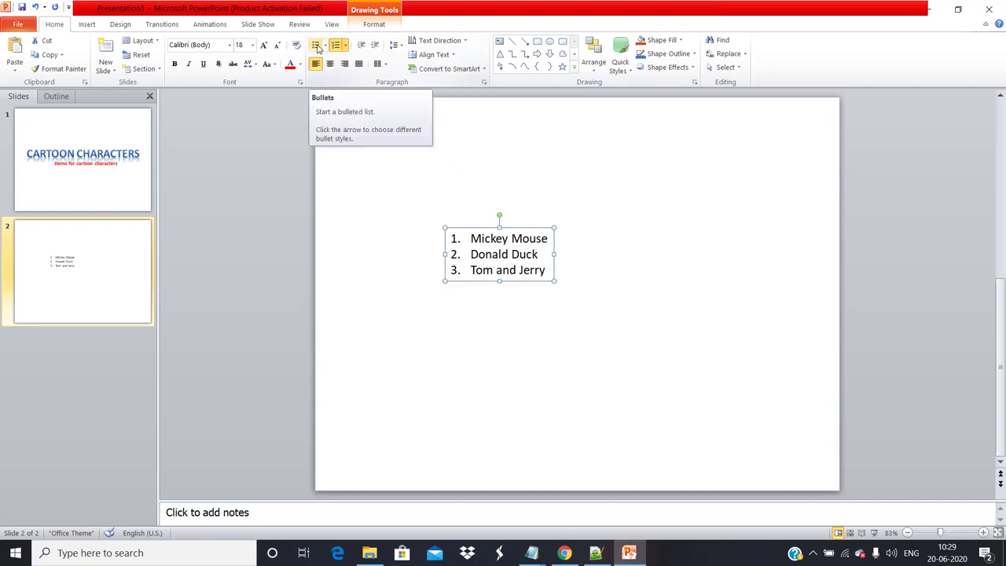
left_click(315, 46)
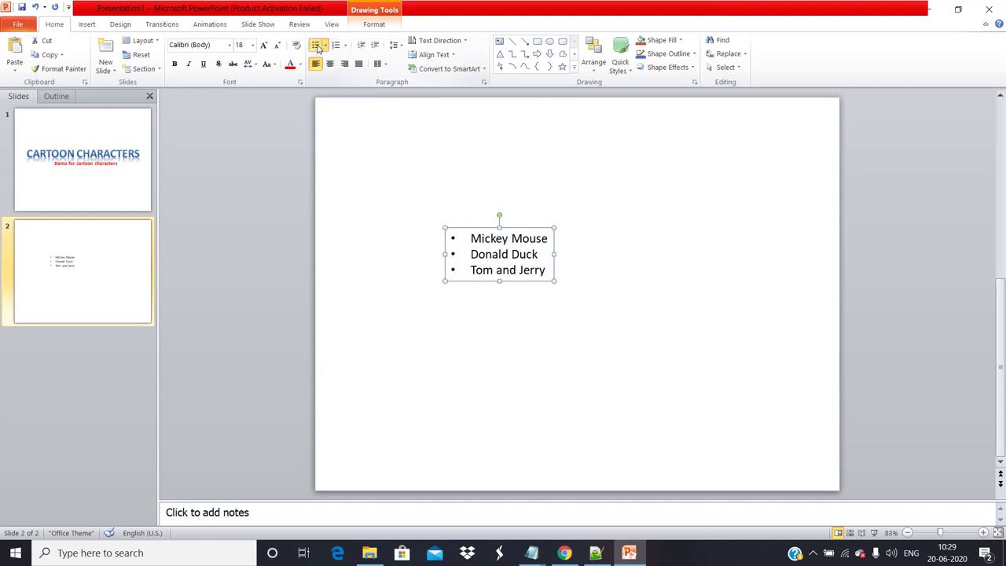
left_click(336, 46)
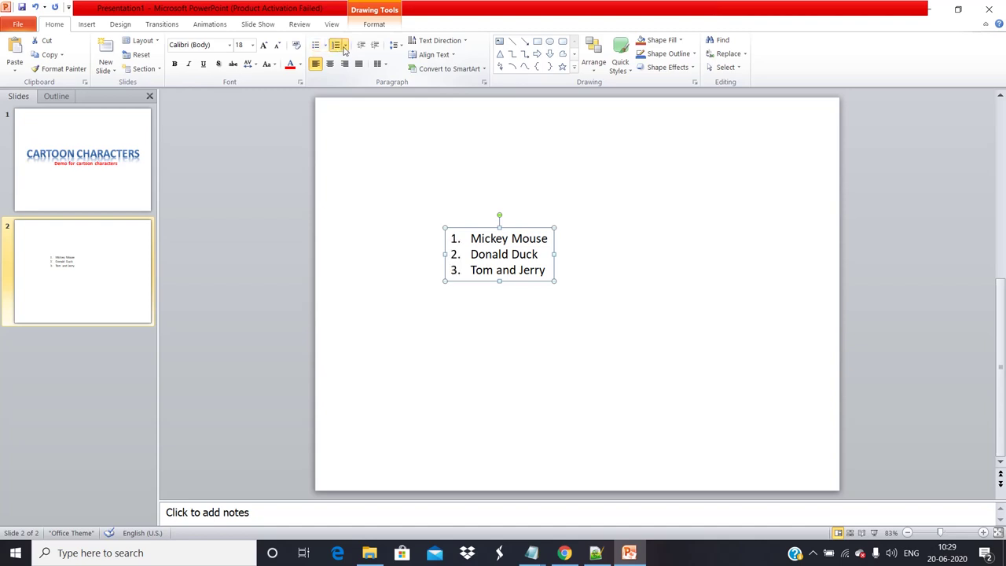
left_click(344, 49)
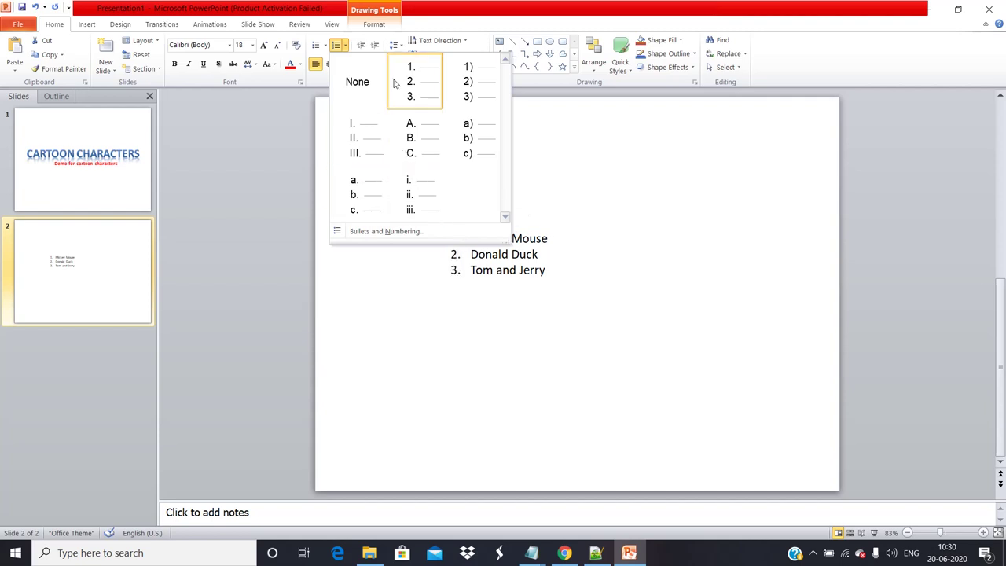
left_click(369, 85)
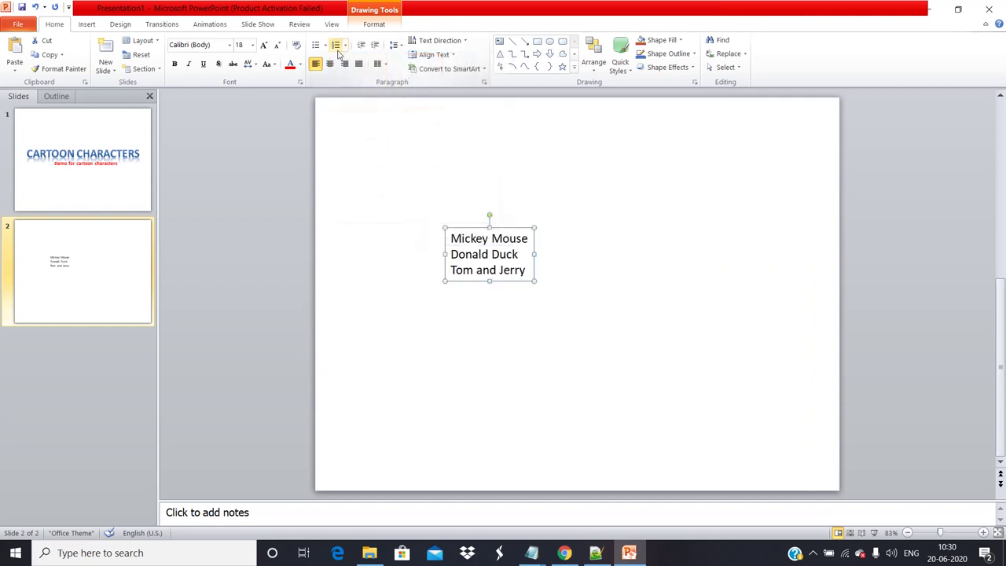
left_click(336, 47)
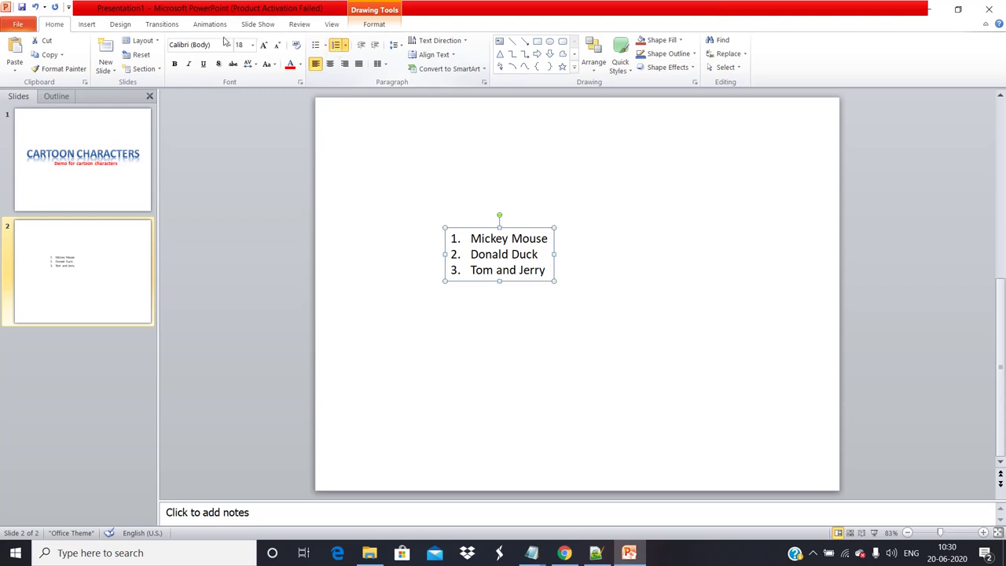
Apply and remove bold, italic and underline on the list, then show character spacing choices
left_click(172, 64)
left_click(174, 64)
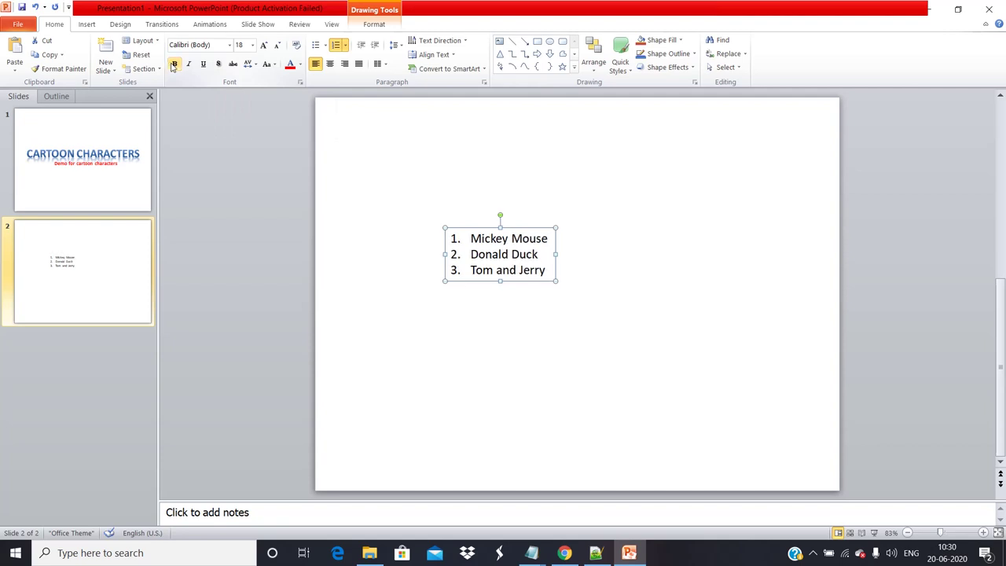
left_click(188, 63)
left_click(189, 64)
left_click(203, 68)
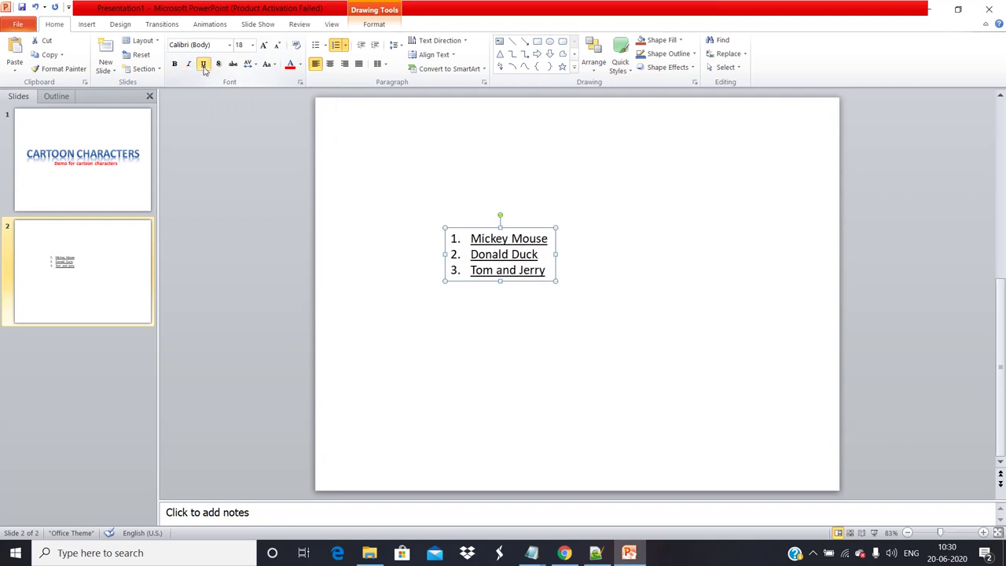
left_click(203, 67)
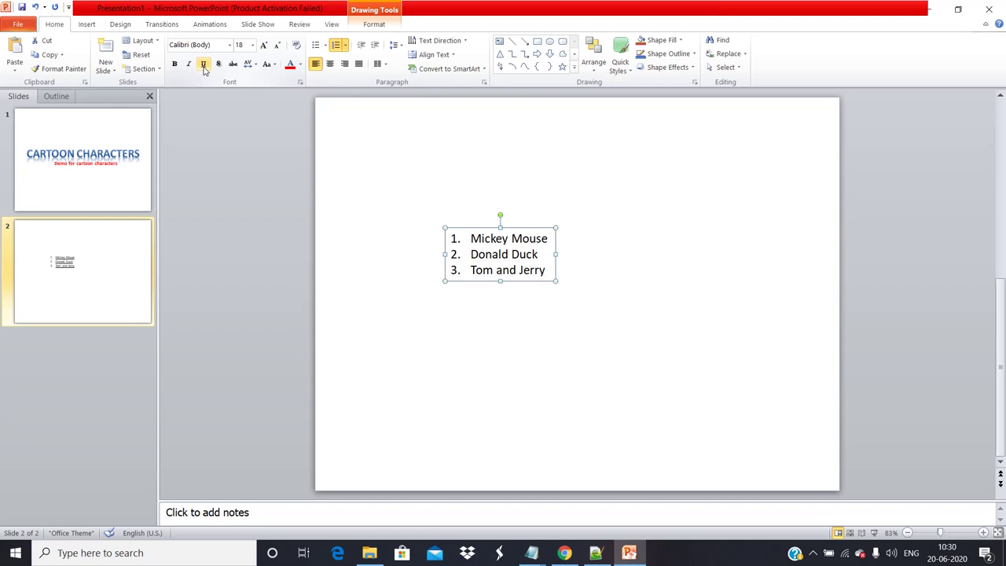
left_click(254, 69)
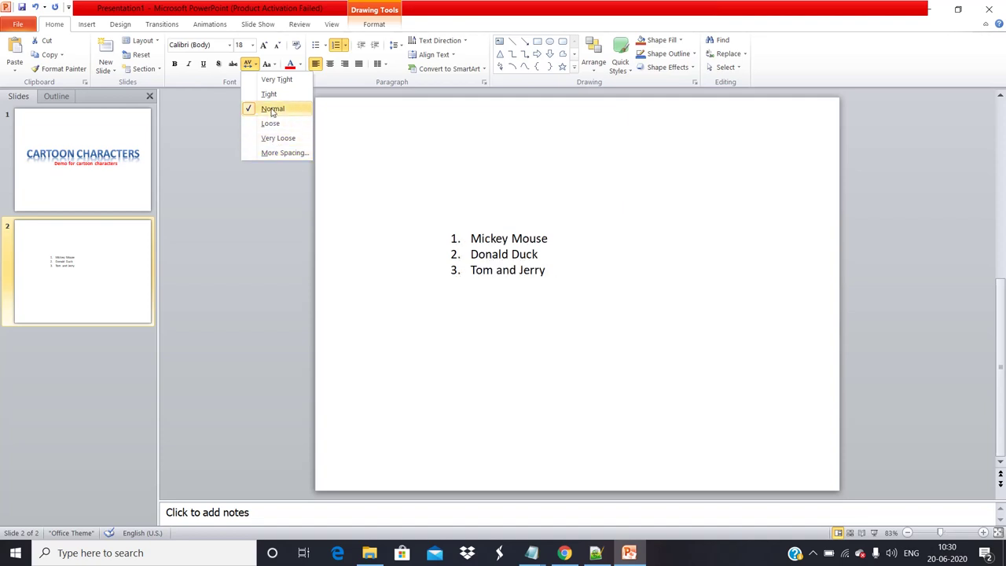
Keep Normal character spacing and apply Capitalize Each Word so the list reads Tom And Jerry
left_click(271, 110)
left_click(269, 65)
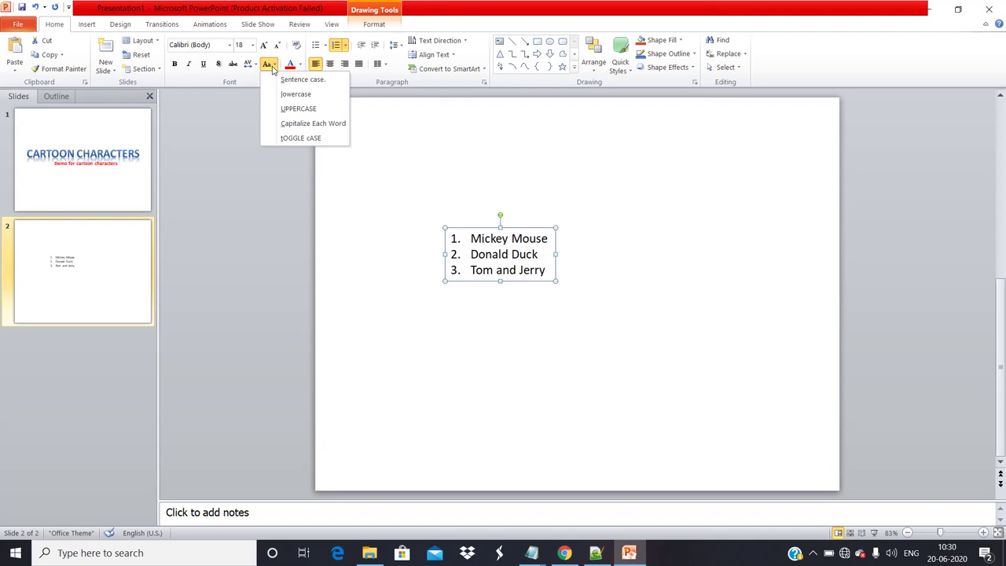
left_click(267, 65)
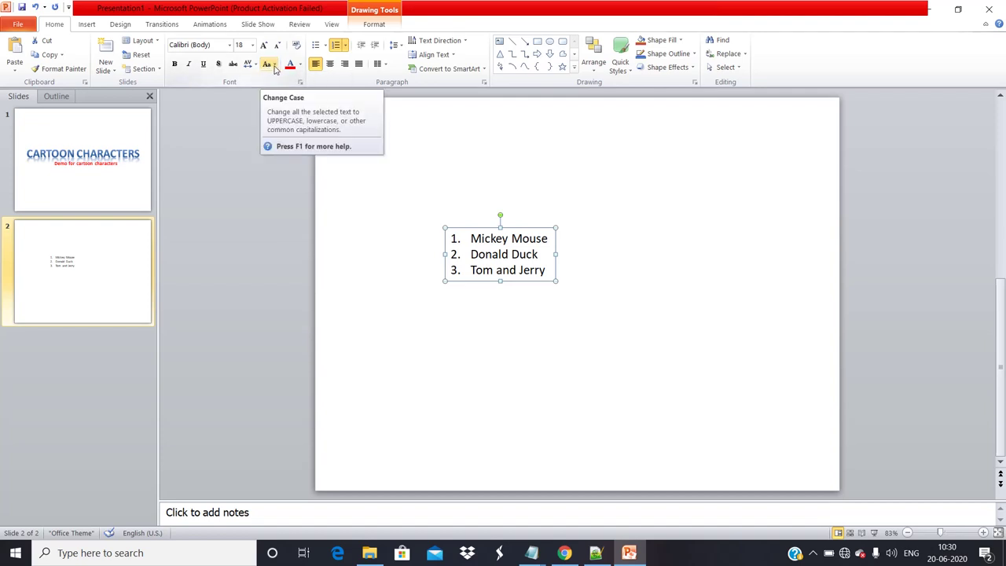
left_click(275, 67)
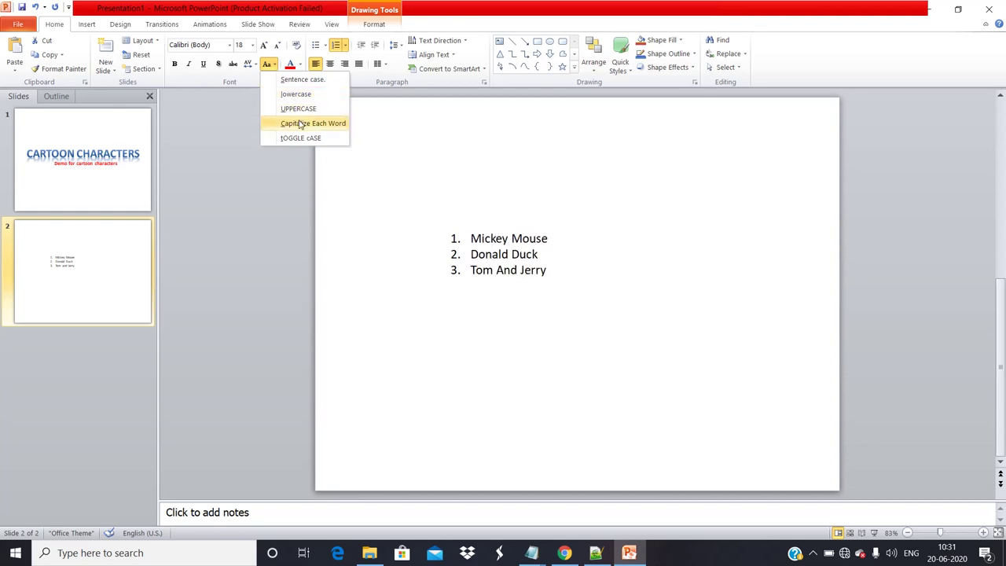
left_click(299, 124)
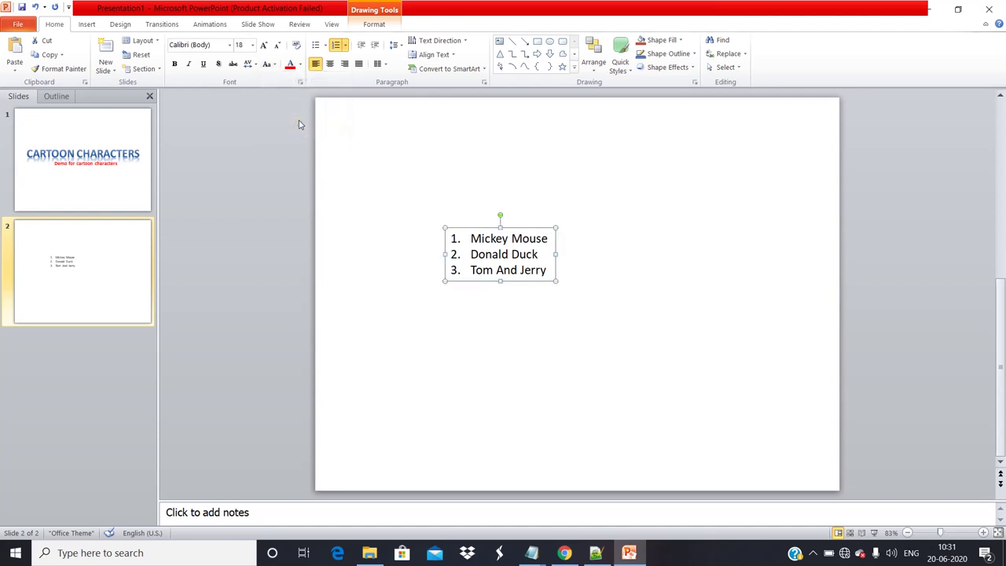
left_click(503, 239)
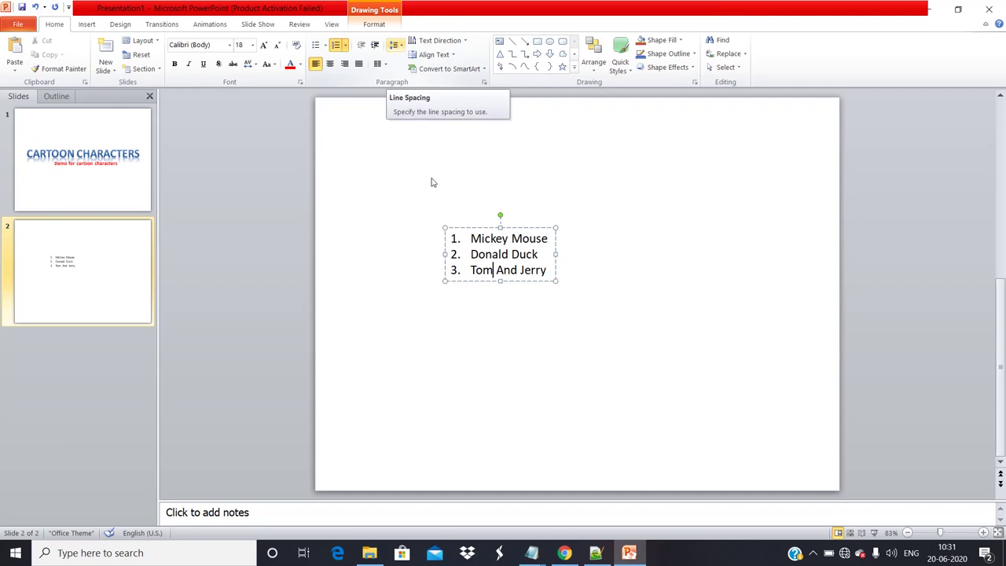
Format the list with 2.0 line spacing, red font colour and font size 20
left_click(459, 282)
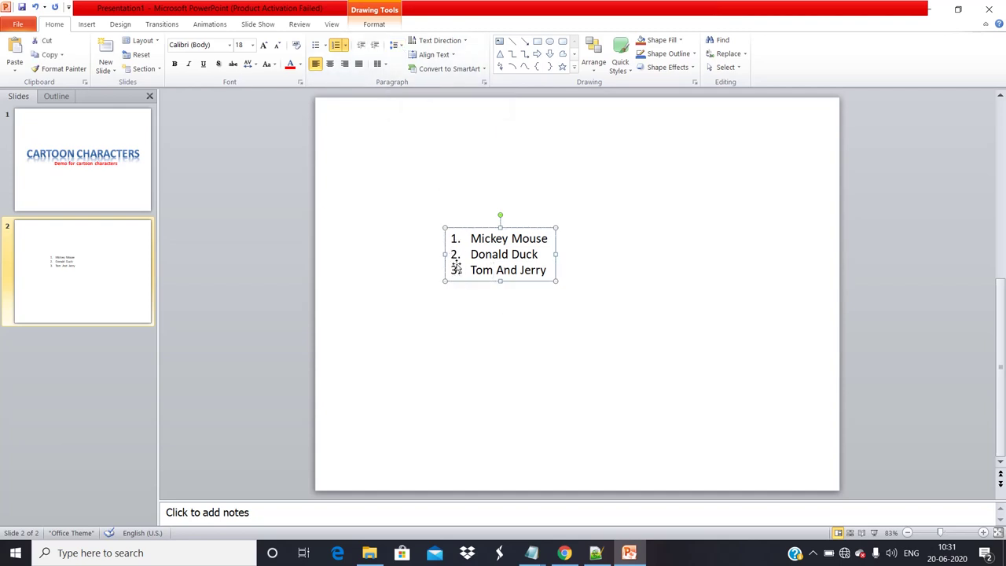
left_click(402, 47)
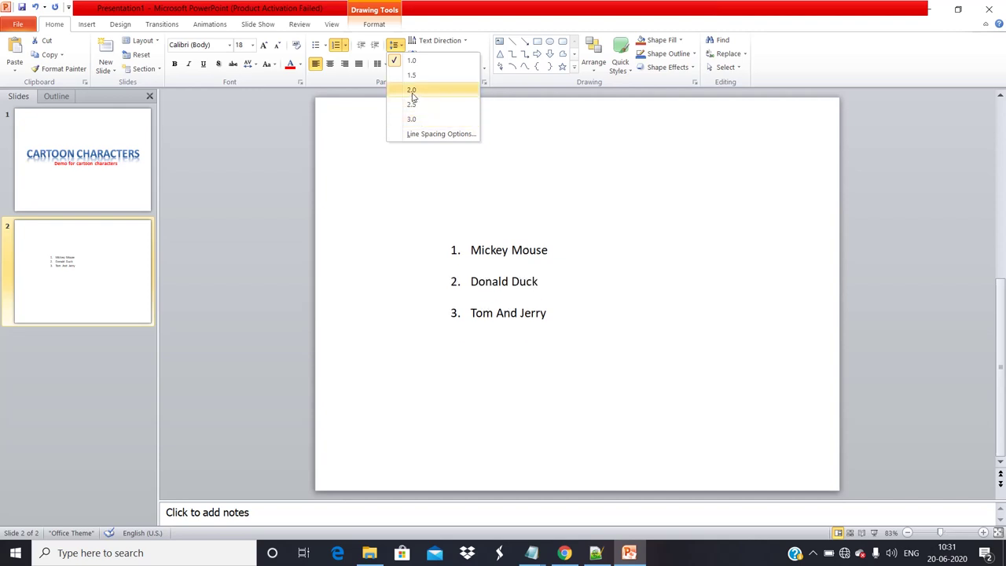
left_click(412, 93)
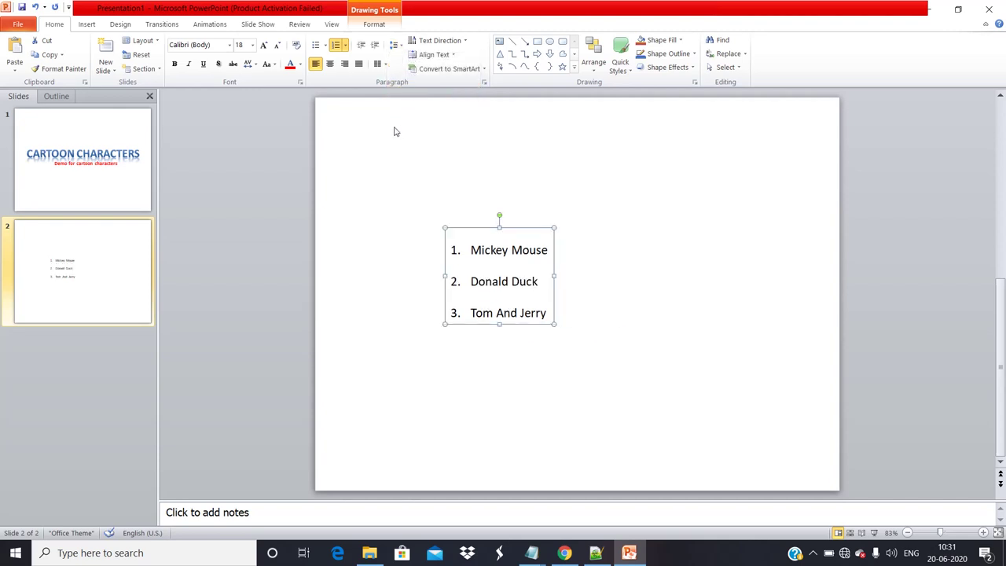
left_click(292, 70)
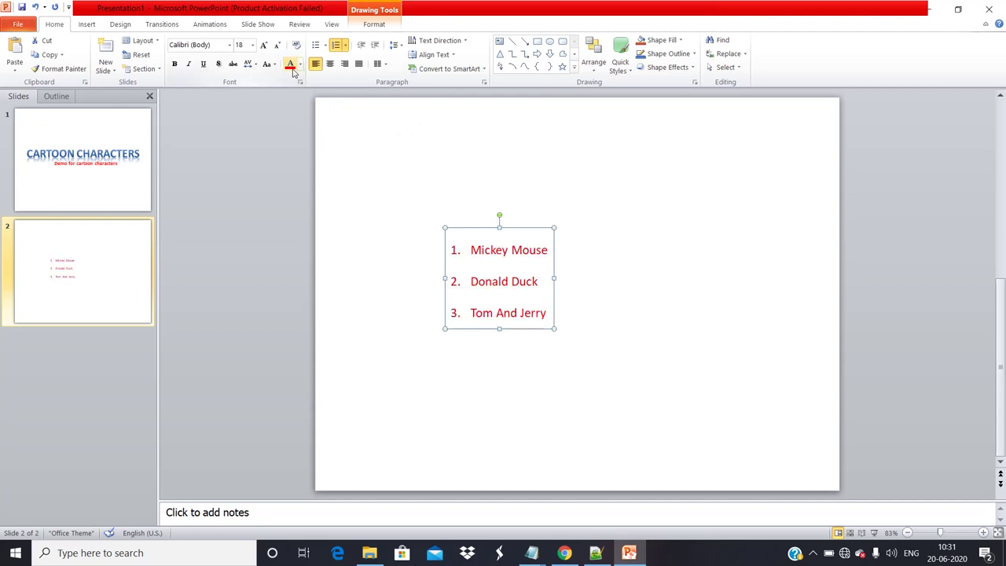
left_click(252, 45)
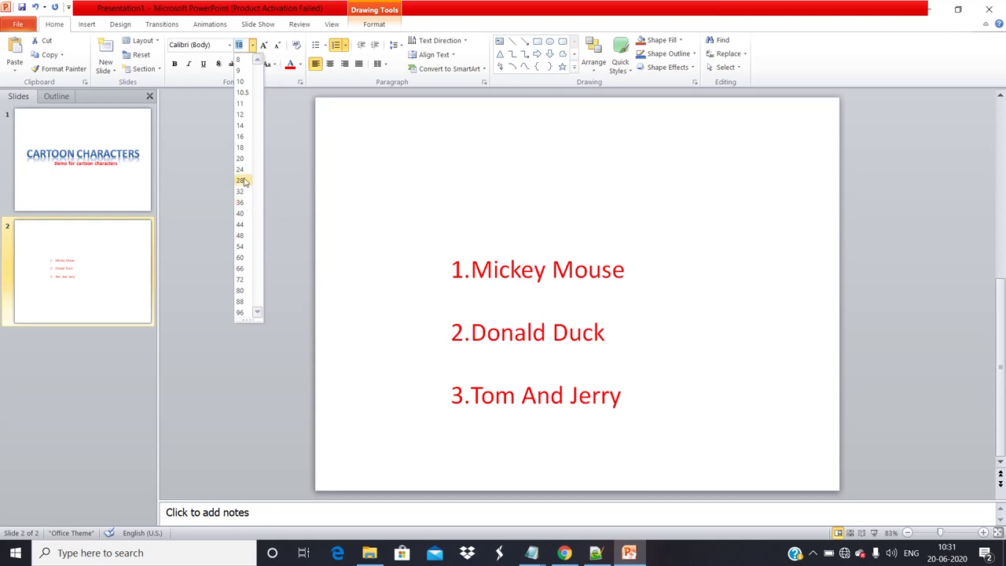
left_click(242, 158)
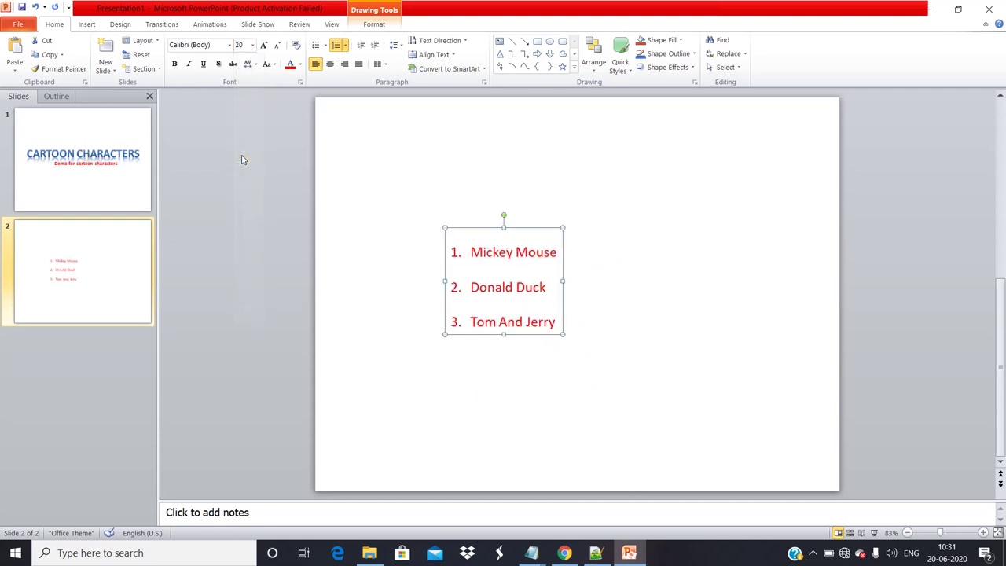
Deselect the list and switch between slides 1 and 2, ending on the title slide
left_click(583, 256)
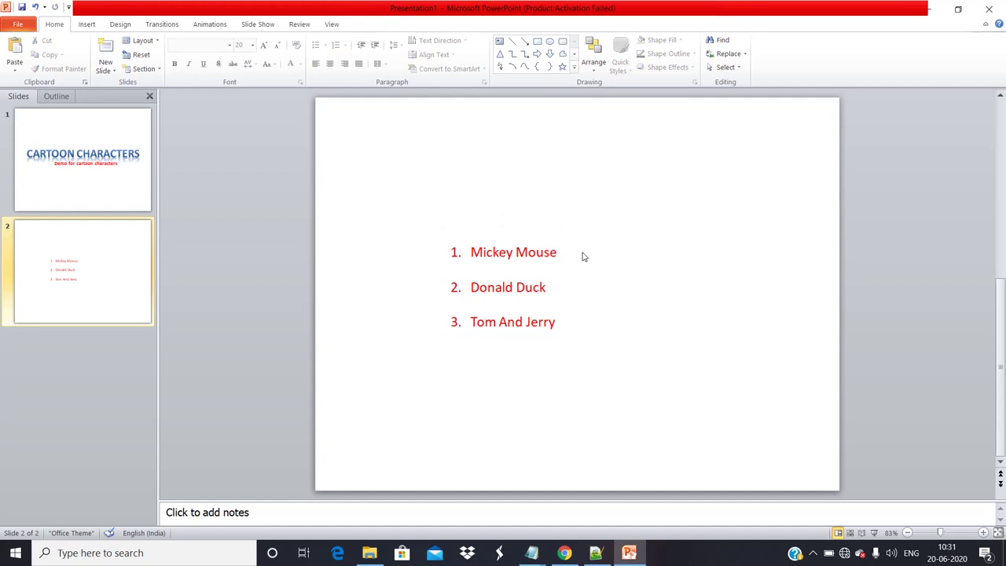
left_click(516, 323)
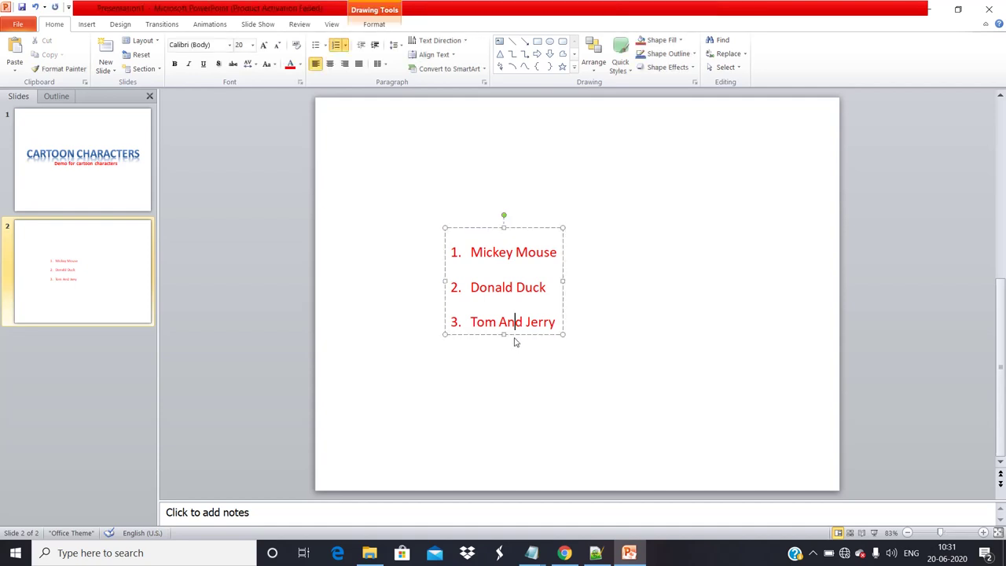
left_click(514, 343)
left_click(89, 205)
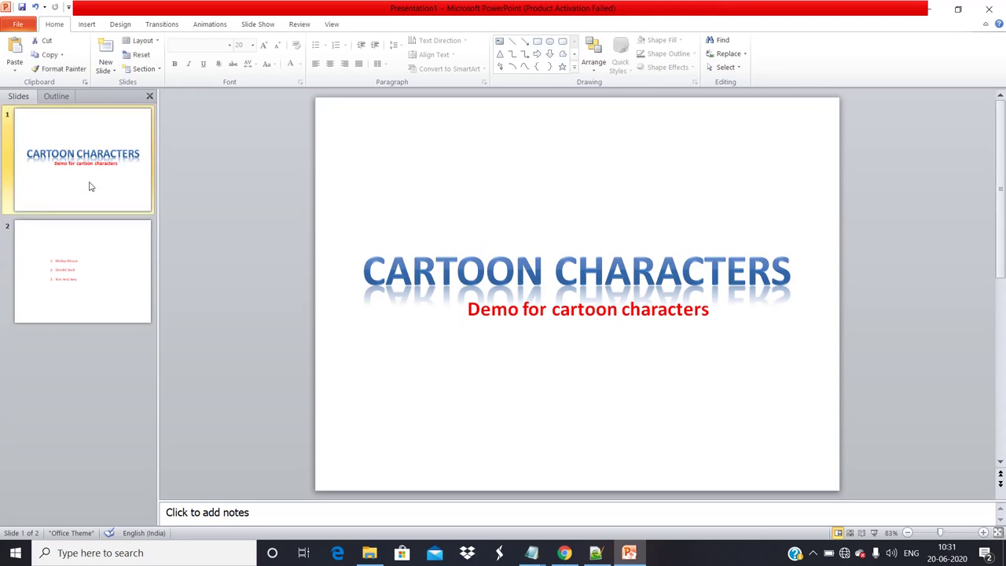
left_click(95, 262)
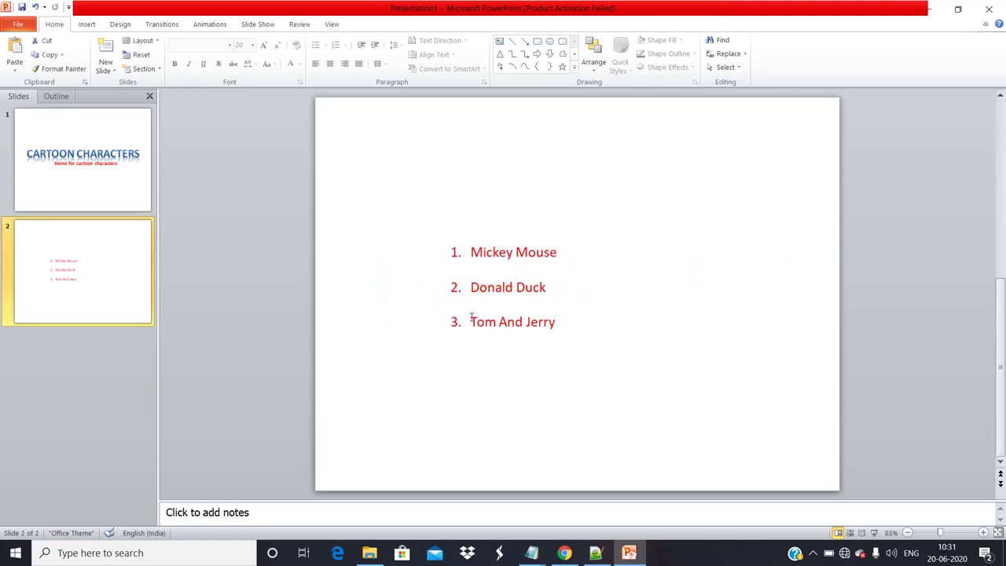
left_click(133, 207)
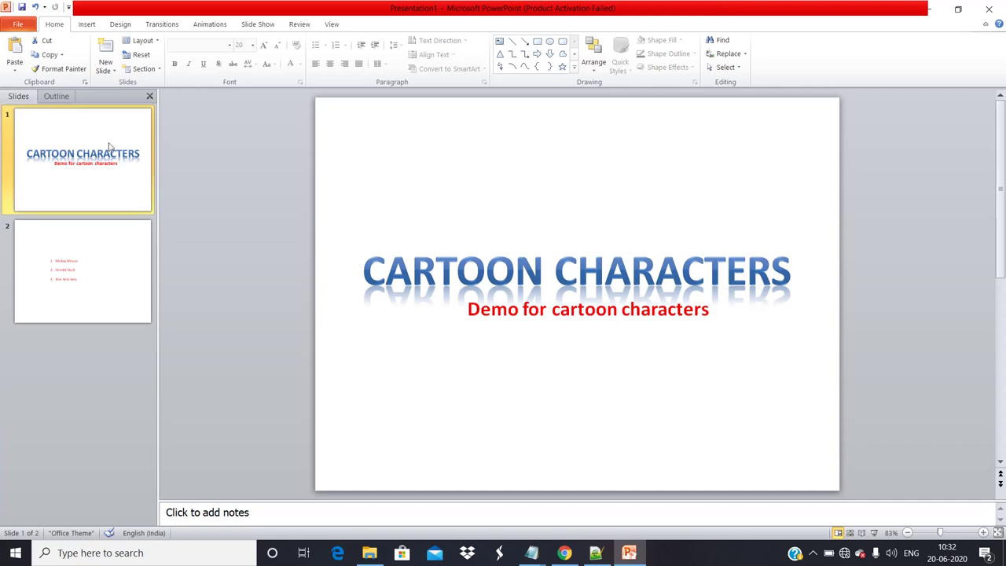
left_click(258, 24)
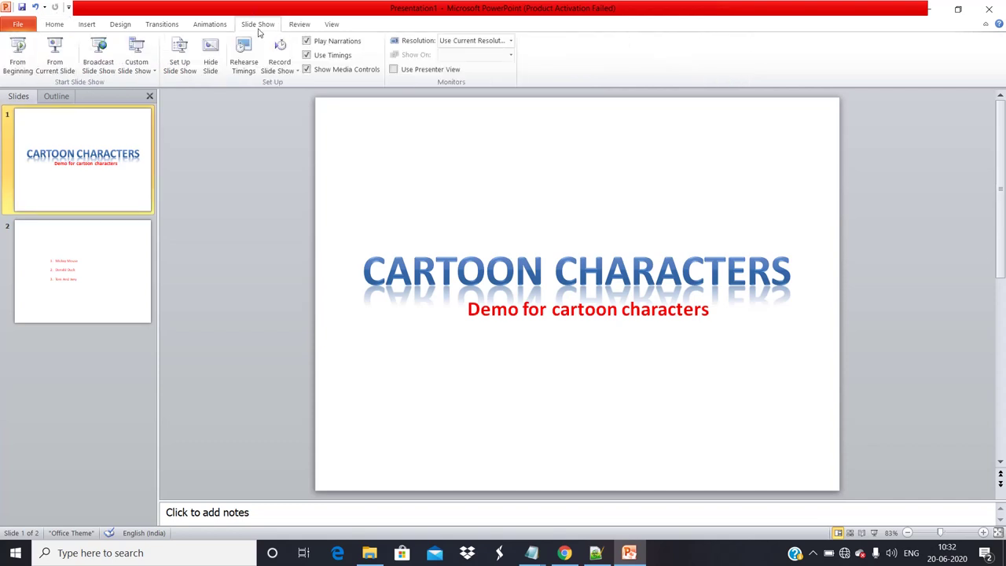
left_click(16, 73)
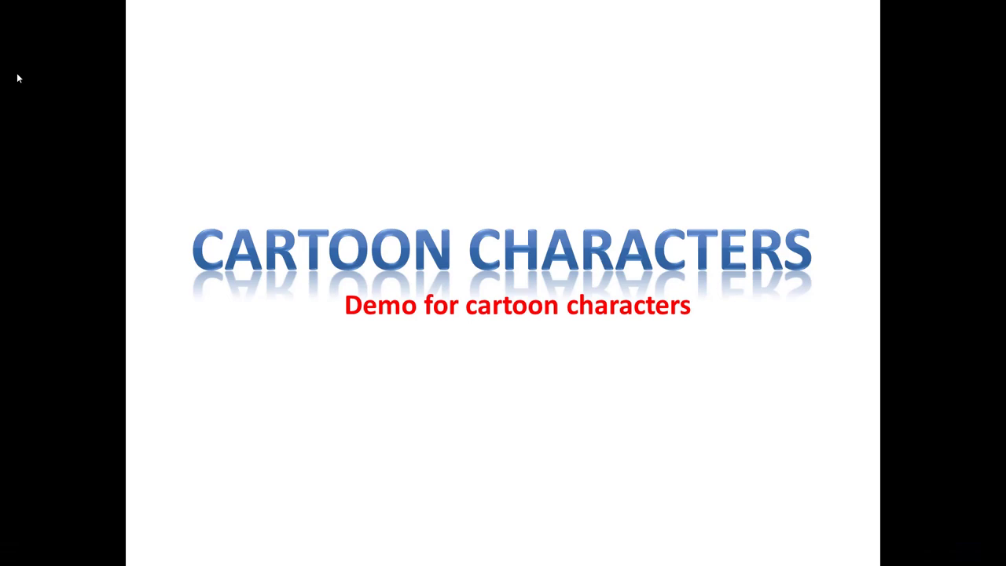
left_click(16, 72)
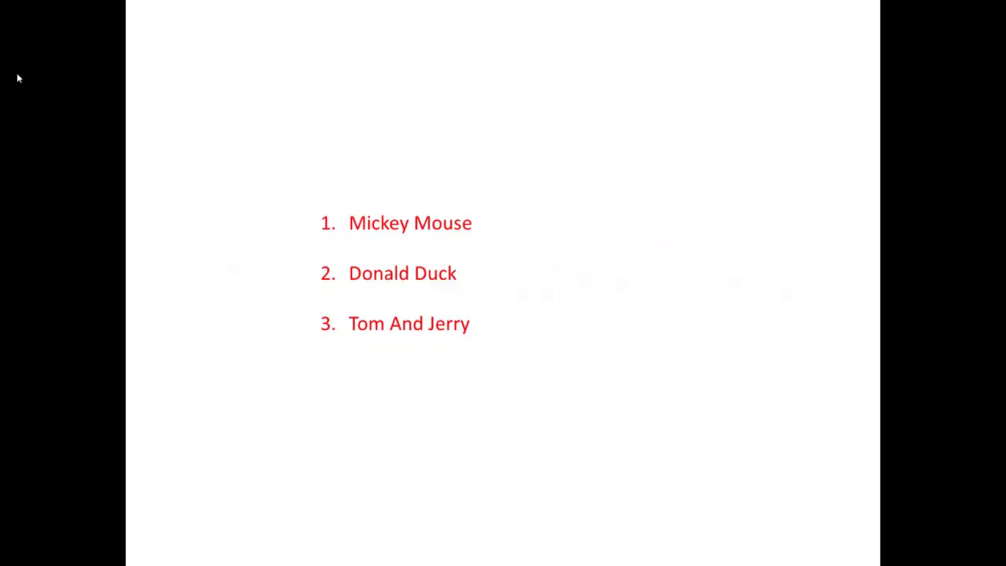
key("Escape")
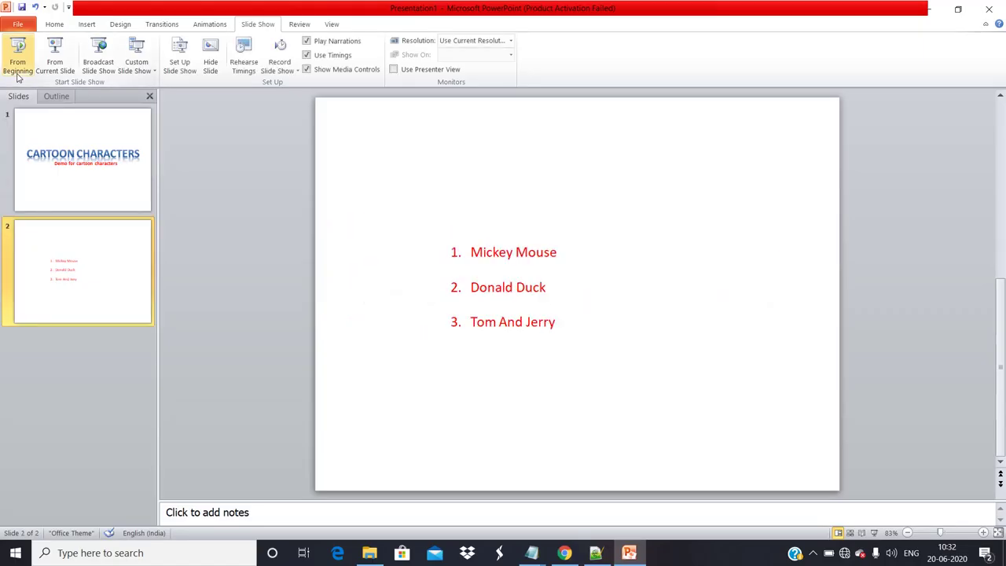
Select slide 1 and preview the Cut, Fade, Push and Wipe transitions on it
left_click(118, 171)
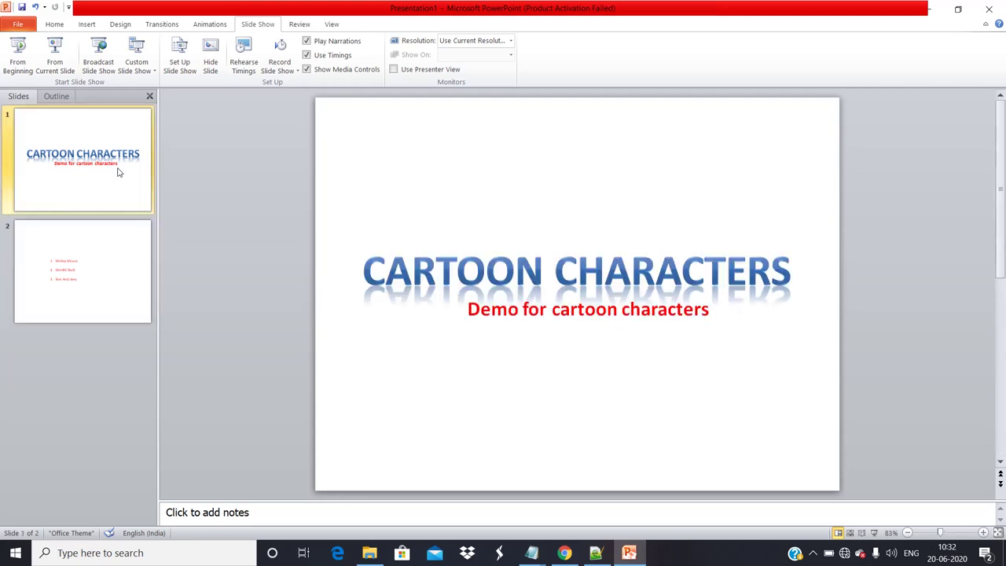
left_click(159, 25)
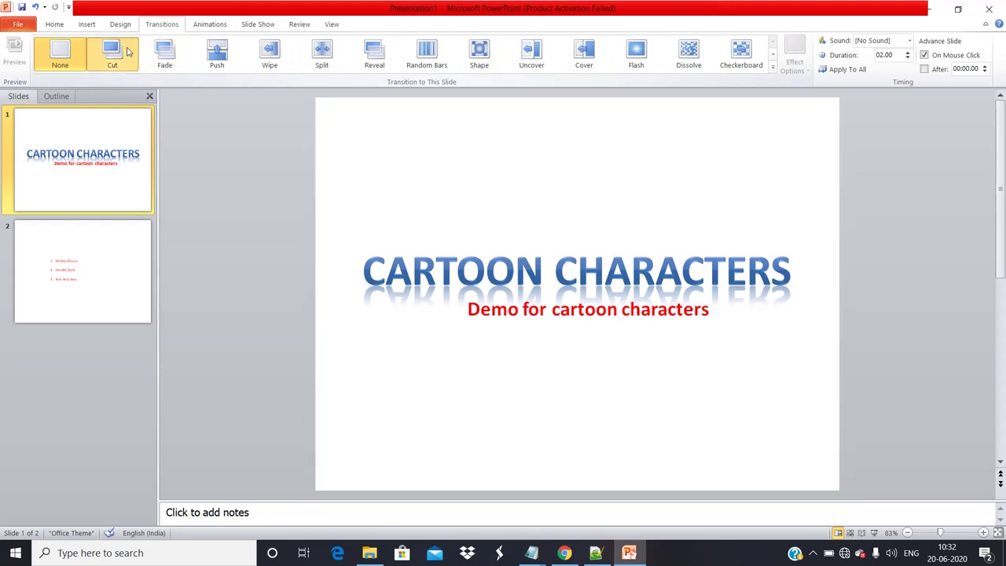
left_click(127, 52)
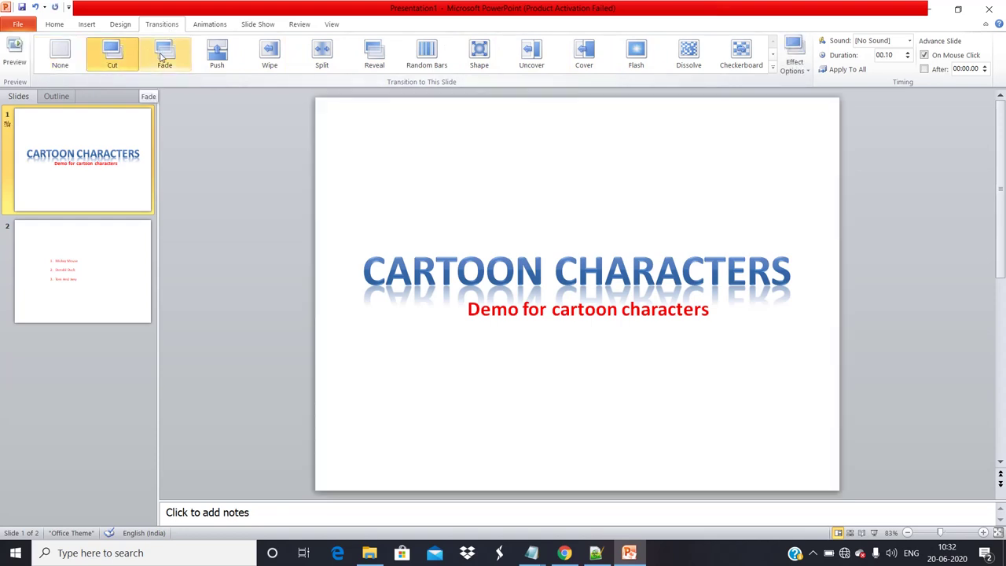
left_click(162, 55)
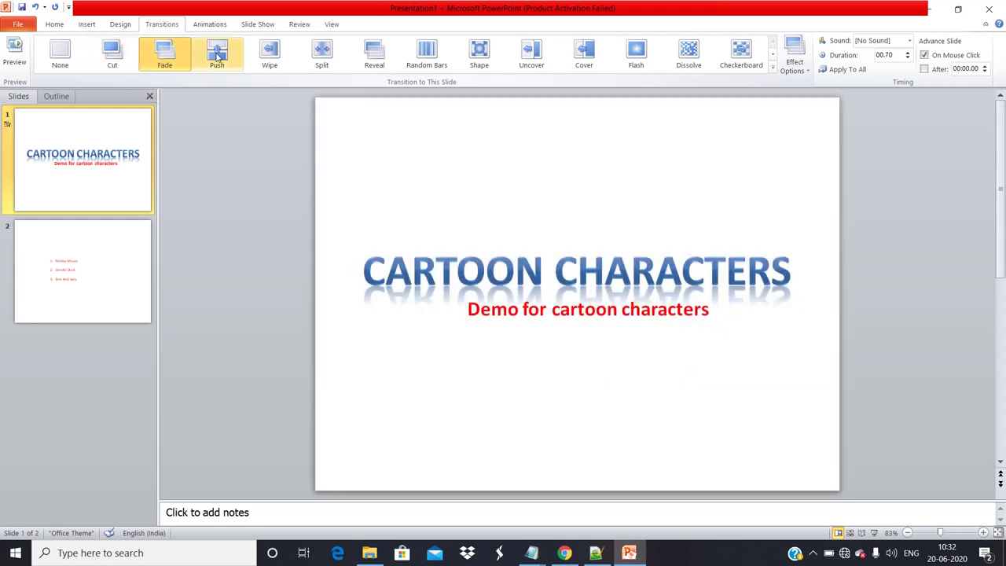
left_click(219, 56)
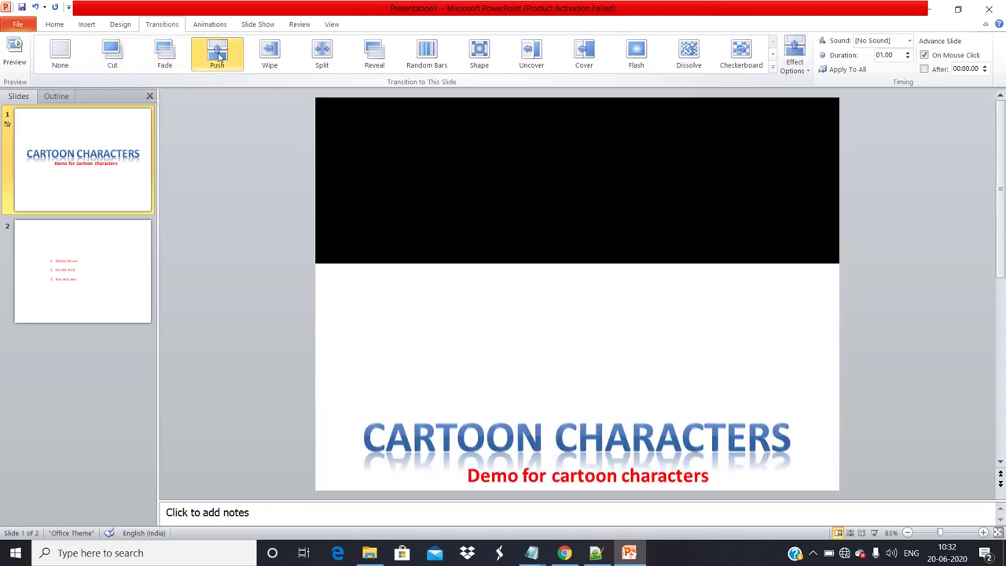
left_click(268, 60)
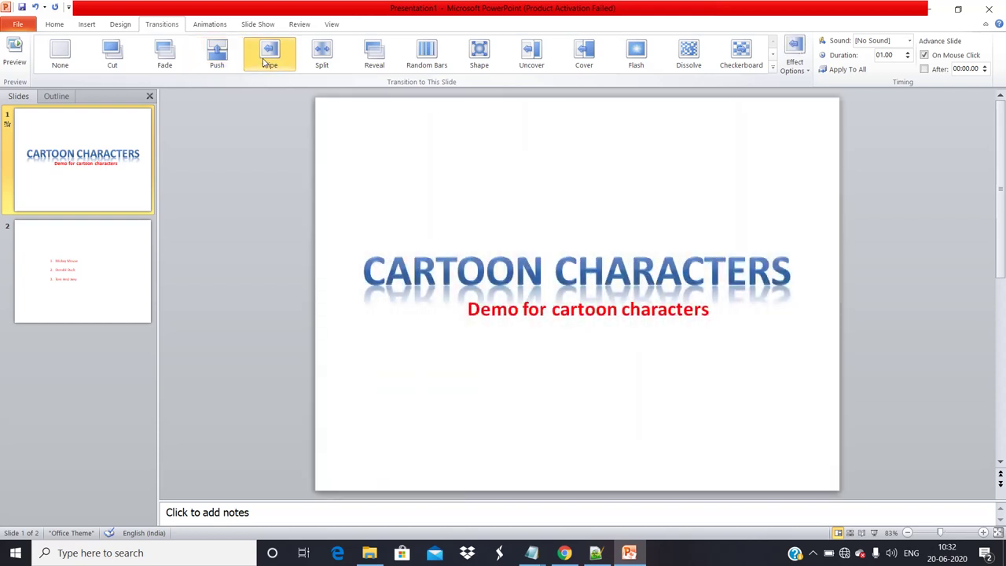
Try Split, Reveal, Random Bars, Shape and Dissolve, settling on Checkerboard at 02.50
left_click(322, 58)
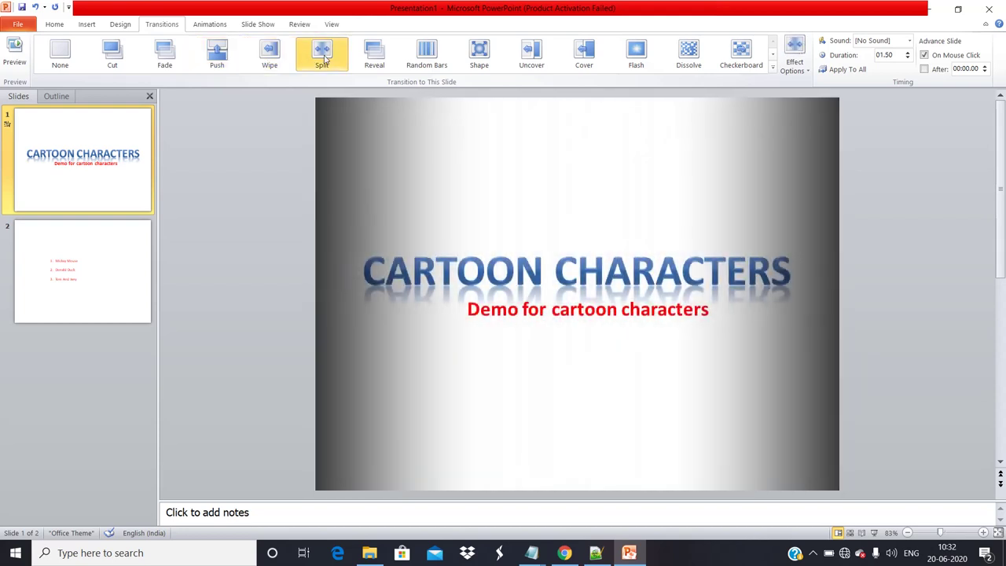
left_click(391, 55)
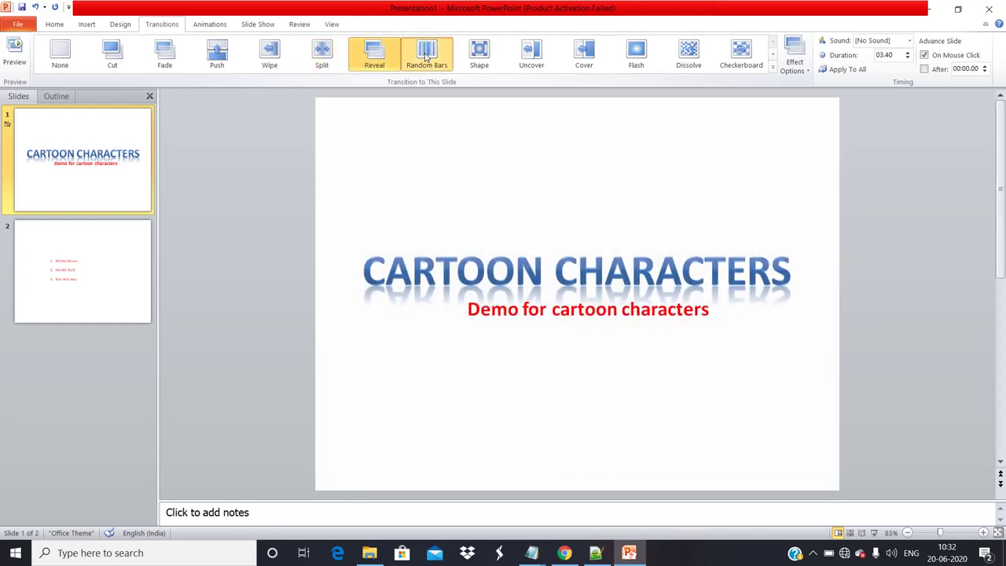
left_click(425, 56)
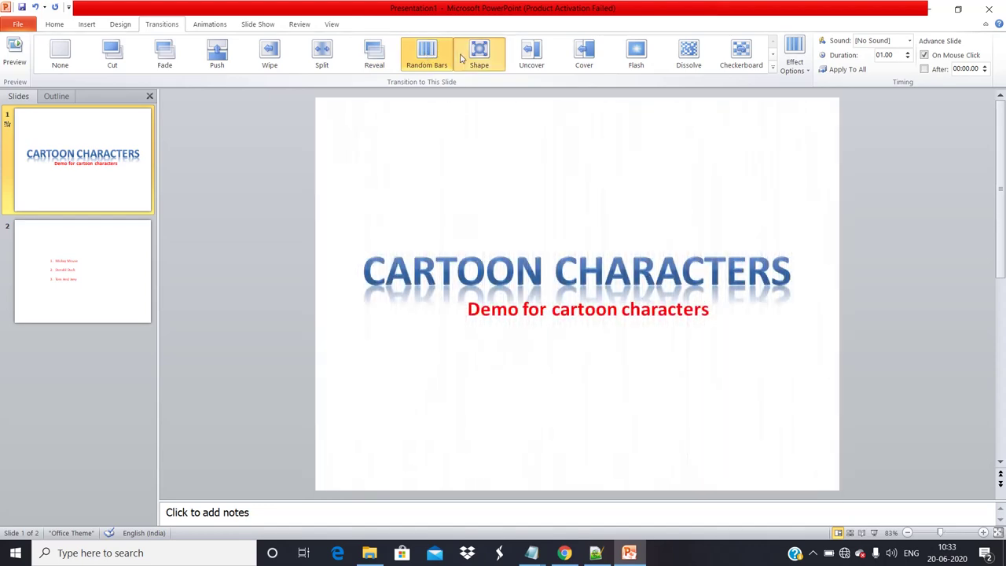
left_click(465, 56)
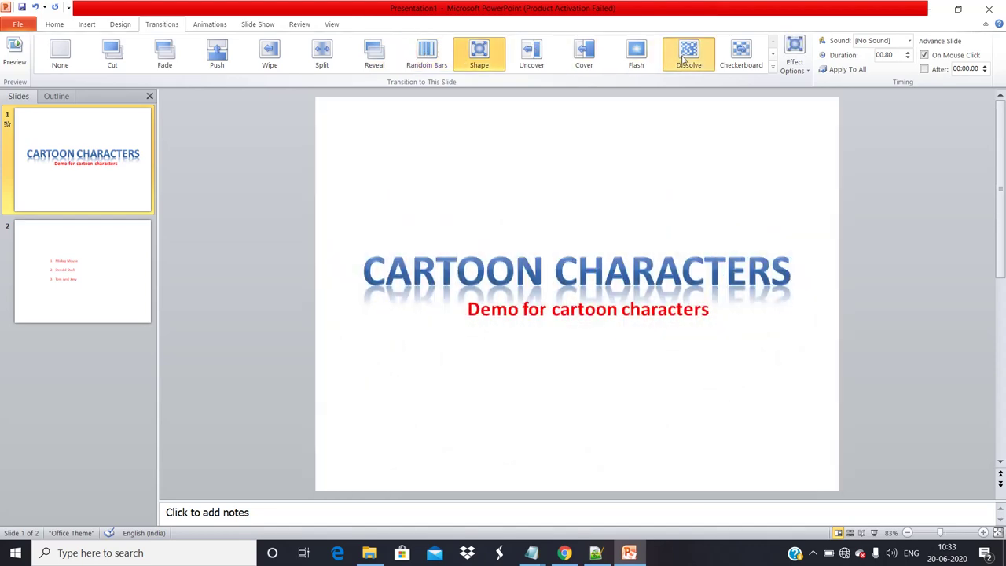
left_click(683, 59)
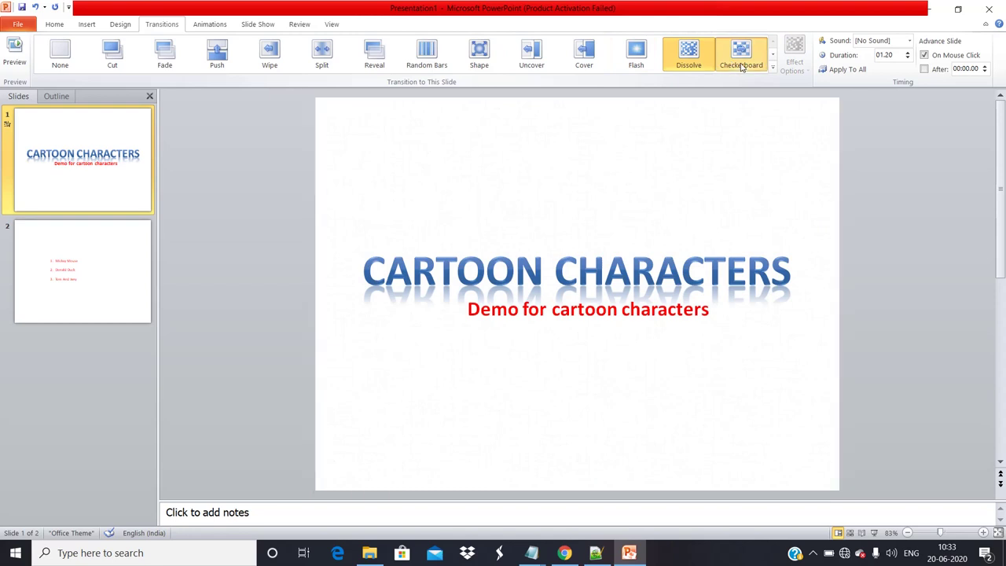
left_click(741, 63)
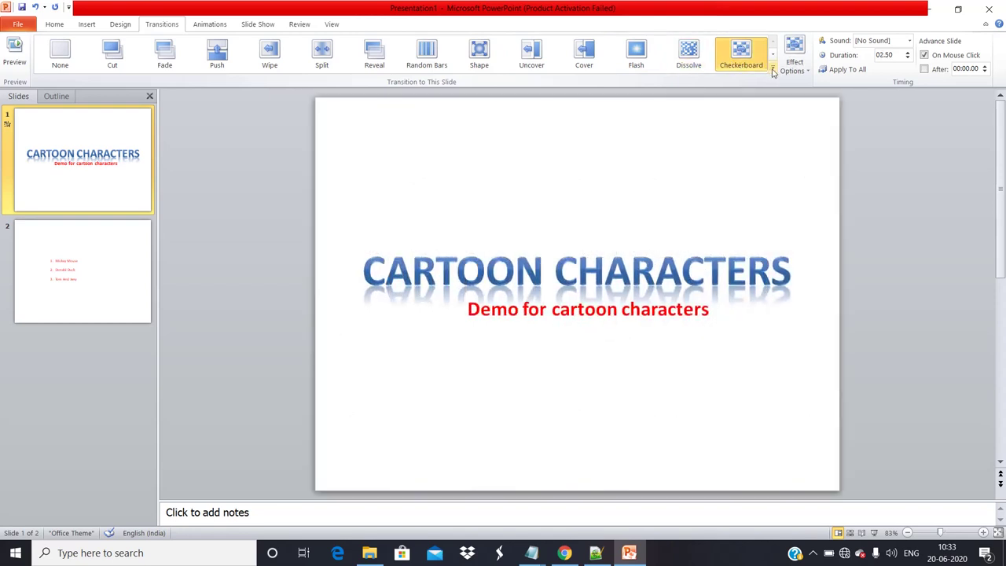
Pick Cube from the full transition gallery for slide 1, compare slides, and apply it to all
left_click(772, 69)
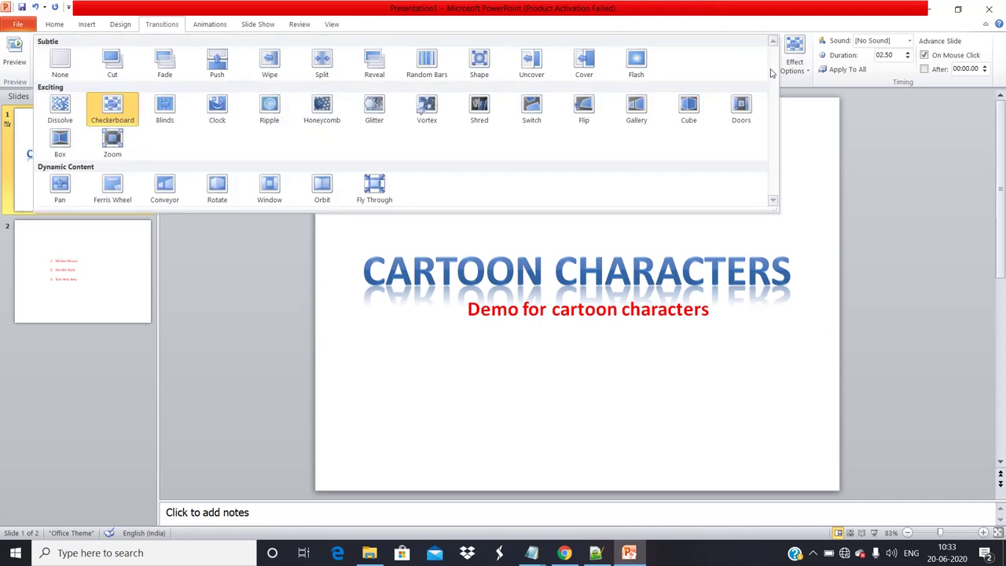
left_click(688, 116)
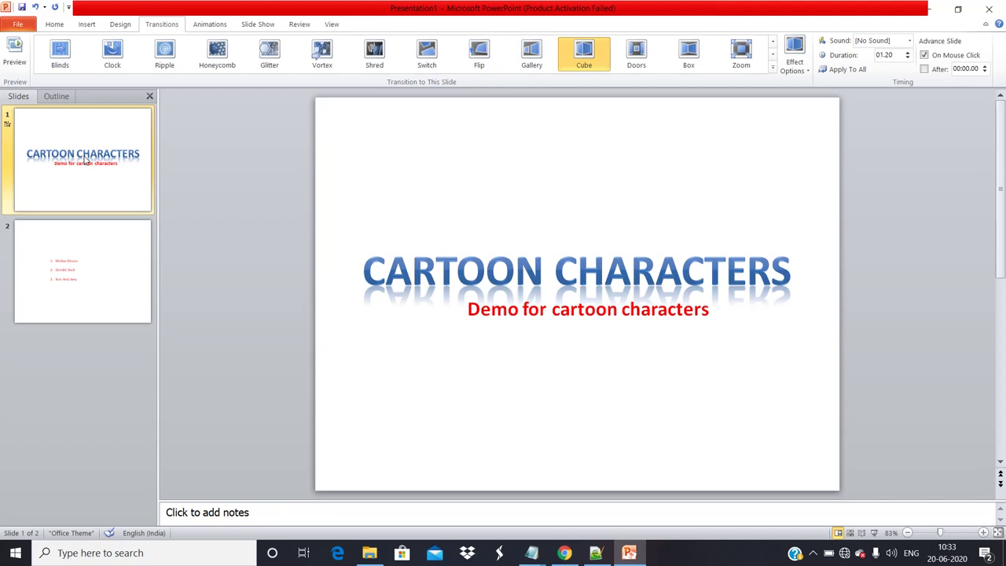
left_click(105, 243)
left_click(101, 202)
left_click(106, 260)
left_click(99, 212)
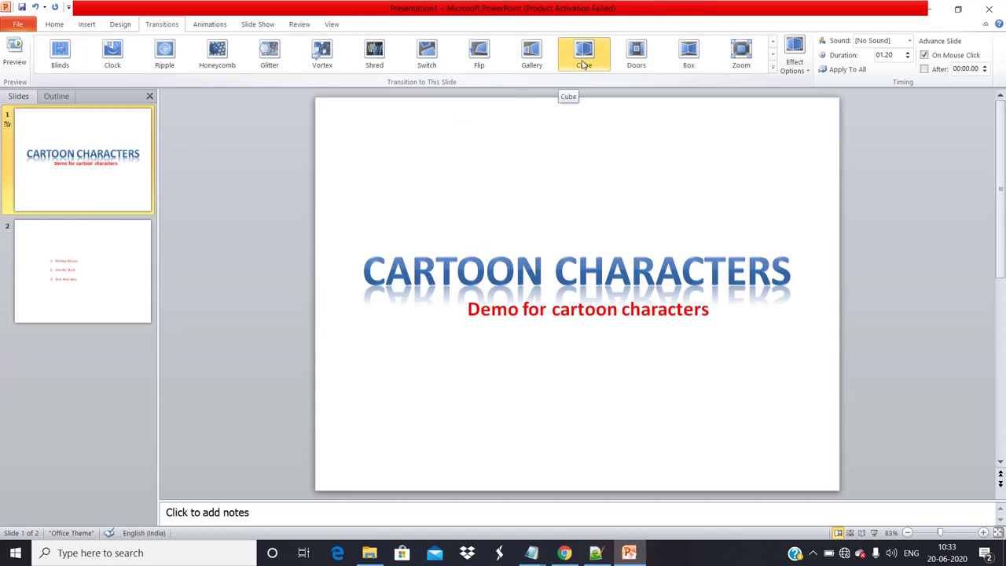
left_click(855, 74)
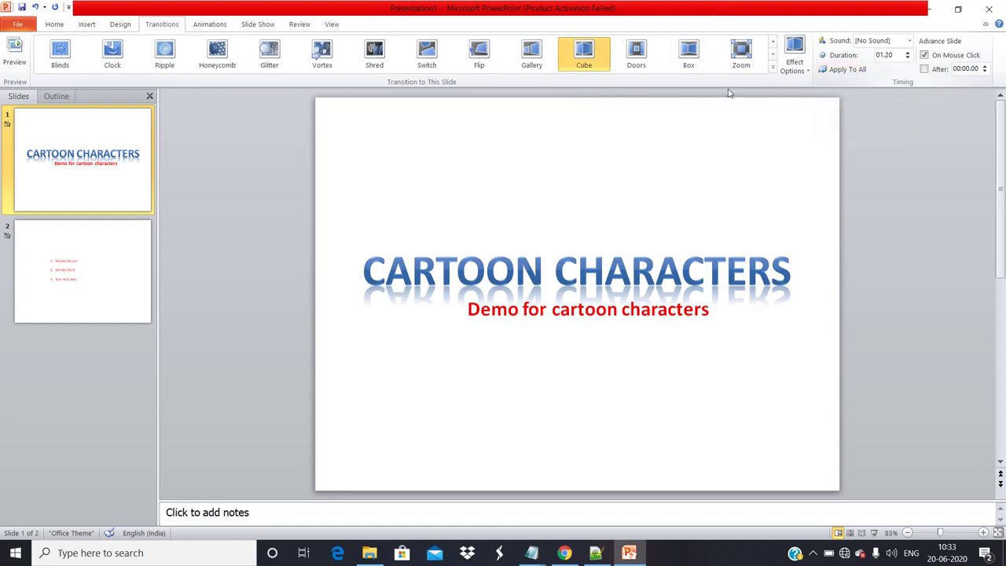
Run the slide show from the beginning to the end, then select slide 2
left_click(50, 27)
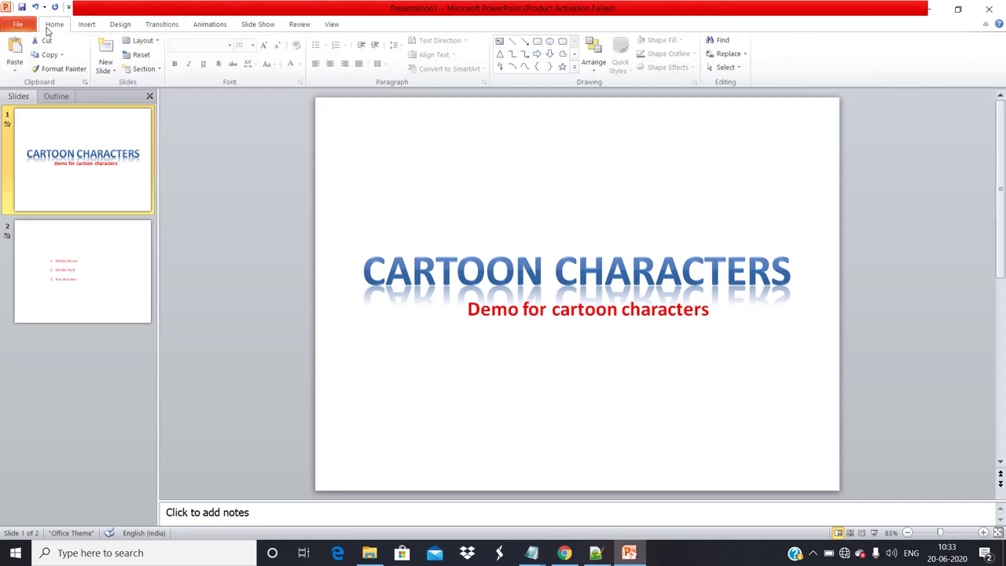
left_click(257, 25)
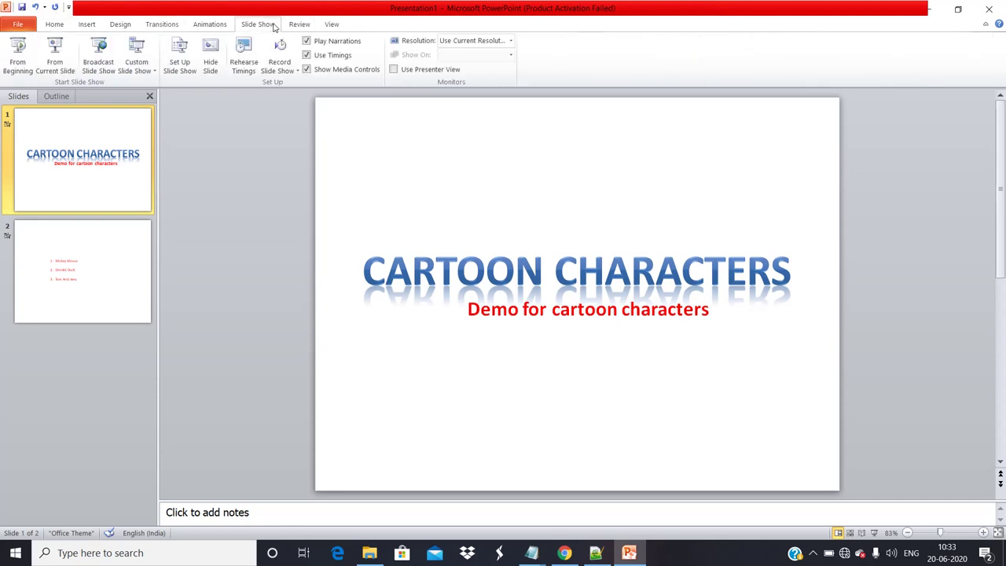
left_click(11, 69)
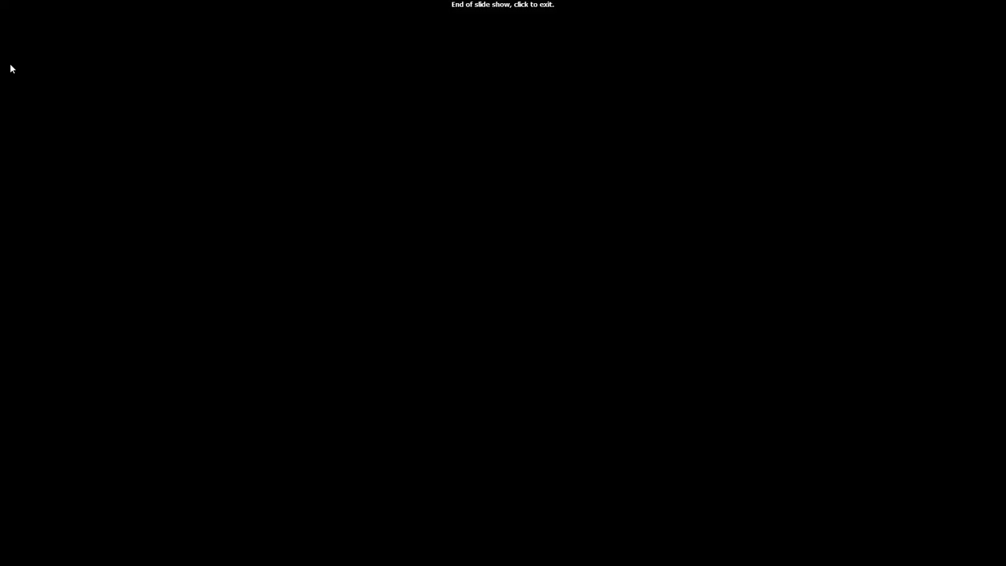
left_click(11, 69)
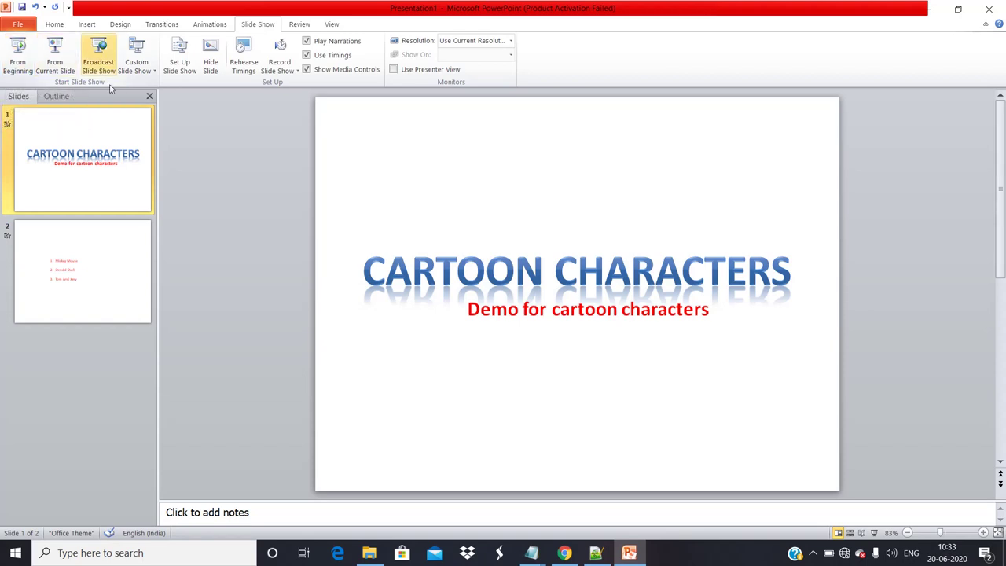
left_click(102, 298)
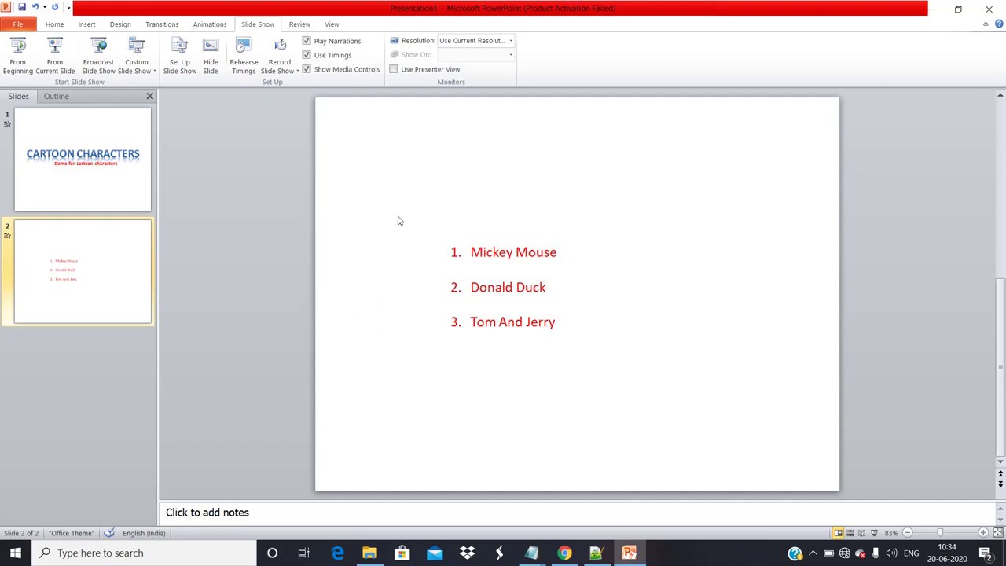
Insert the mickey picture from the Desktop pic folder, then delete it
left_click(86, 24)
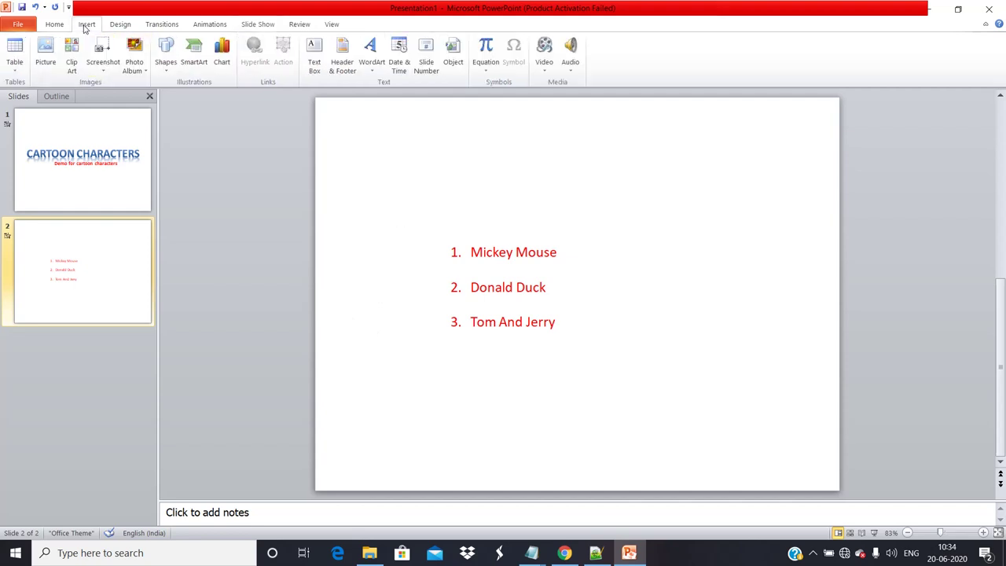
left_click(46, 58)
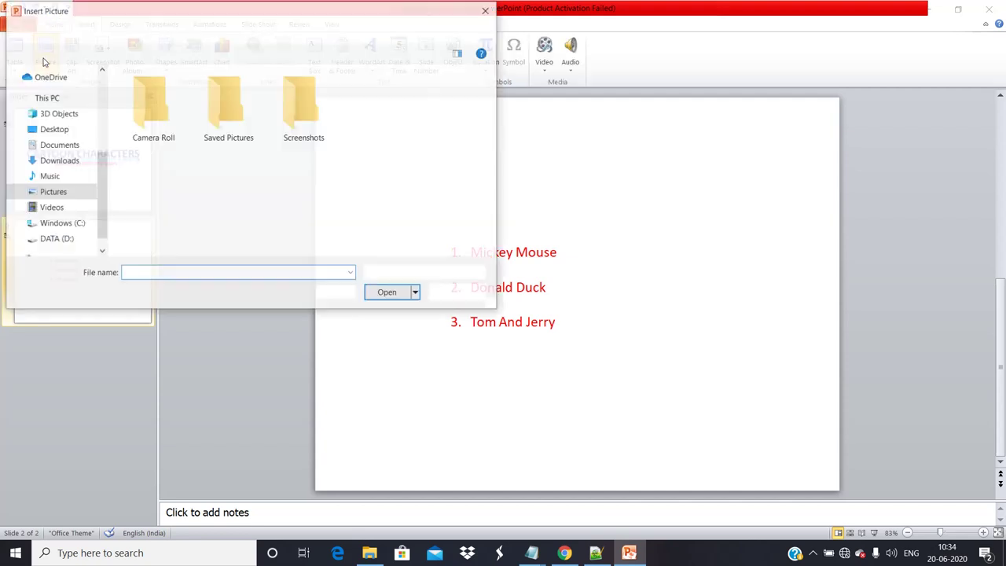
key("Escape")
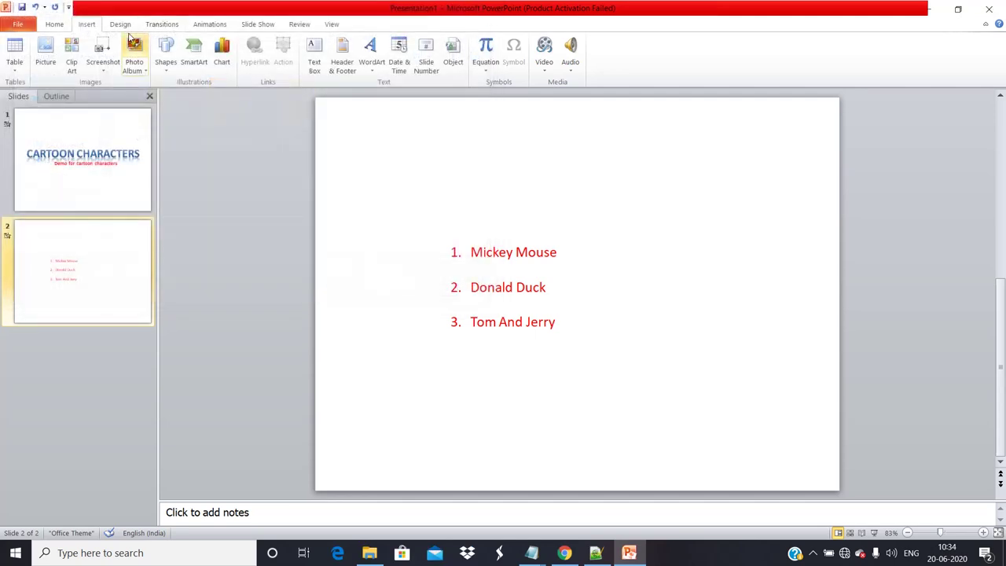
left_click(46, 59)
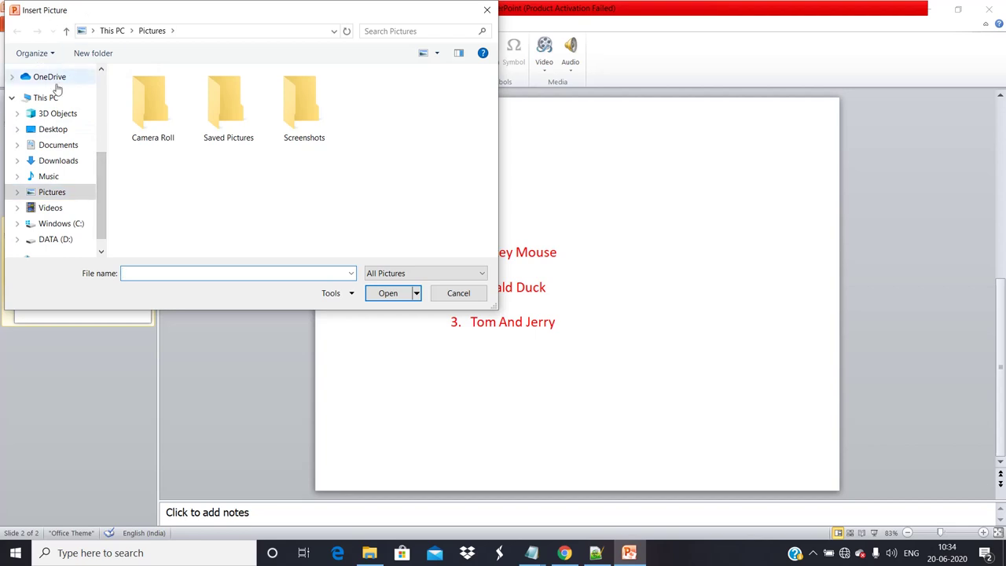
left_click(55, 128)
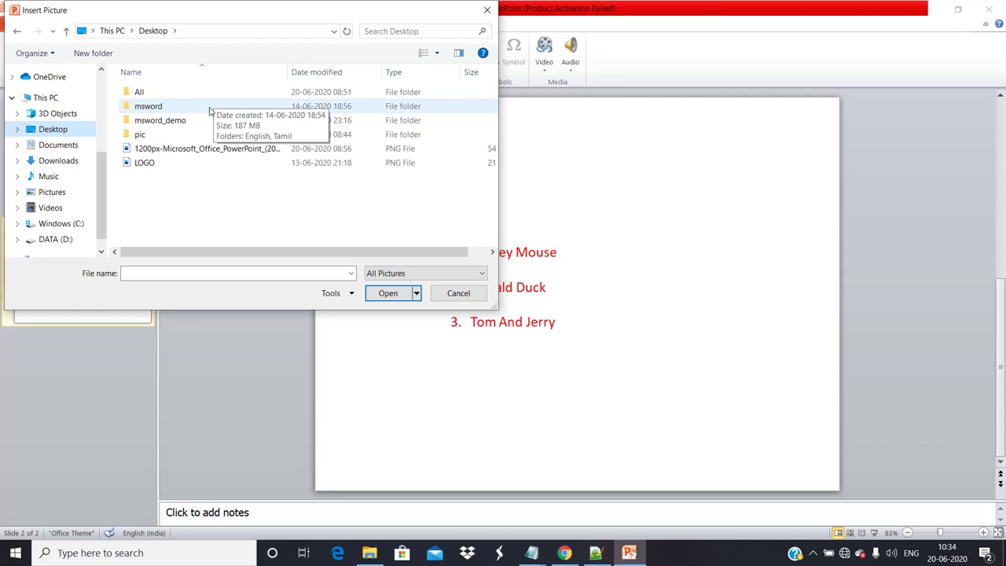
double_click(180, 135)
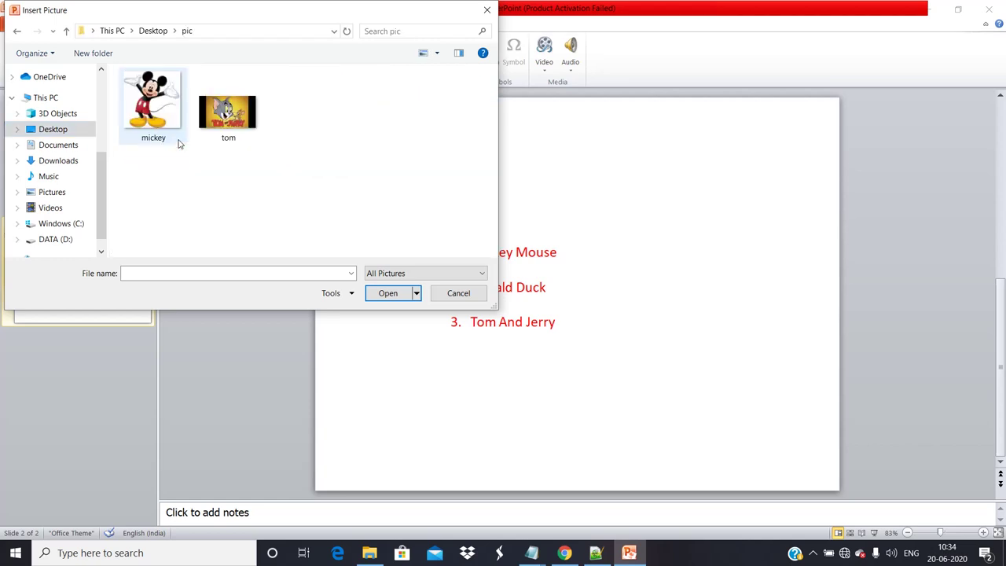
left_click(148, 88)
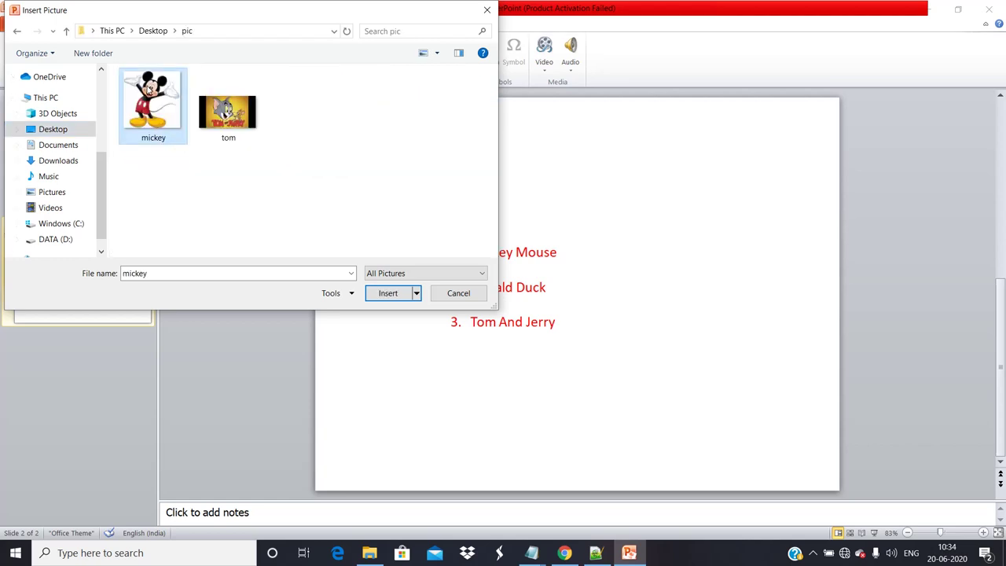
double_click(157, 108)
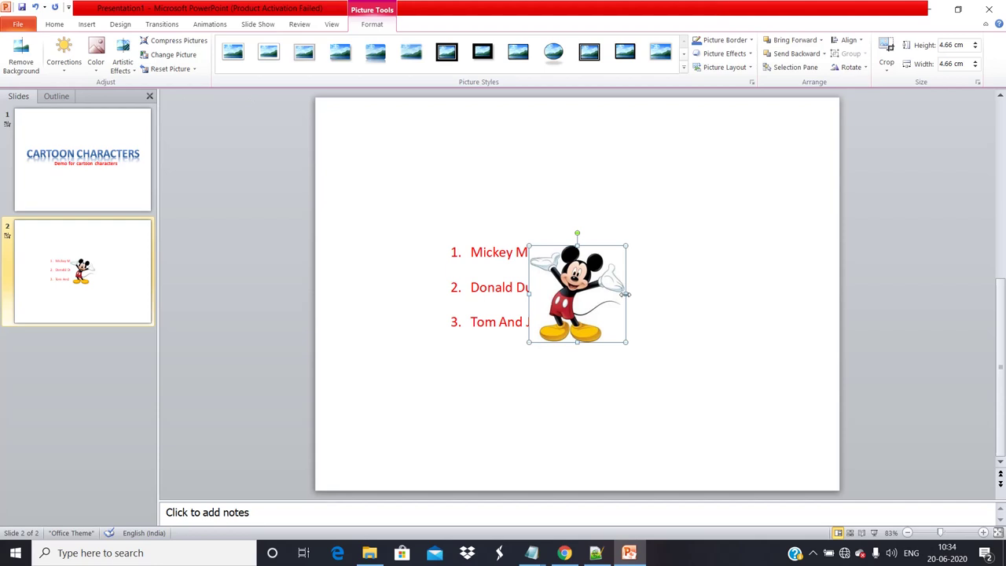
key("Delete")
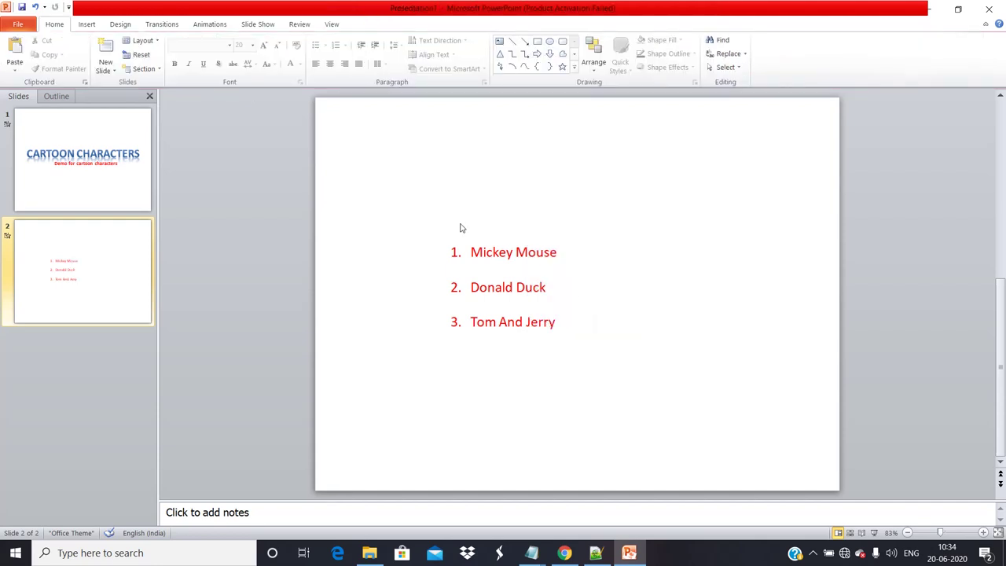
Reinsert the mickey picture and drag it to the left of the numbered list
left_click(86, 25)
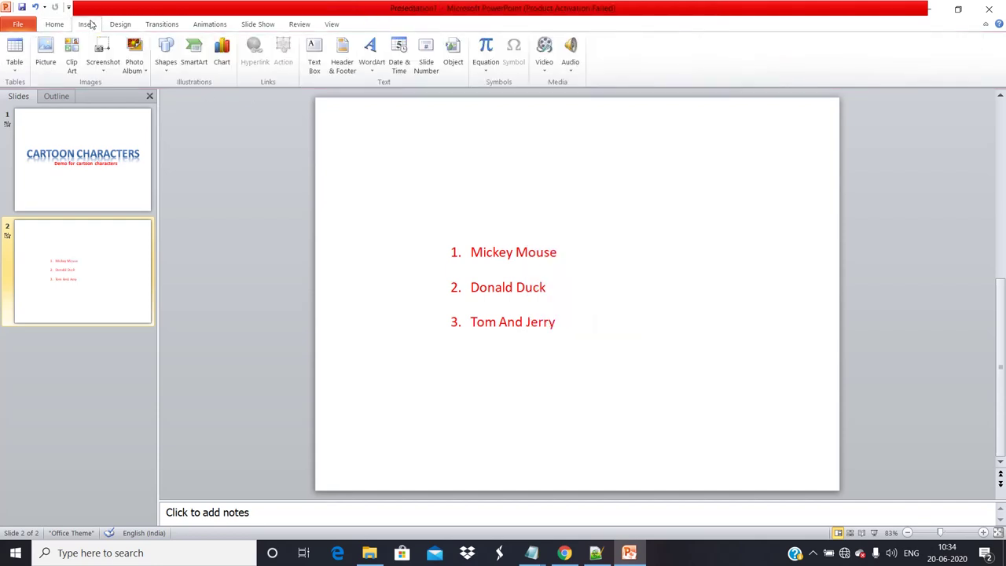
left_click(48, 49)
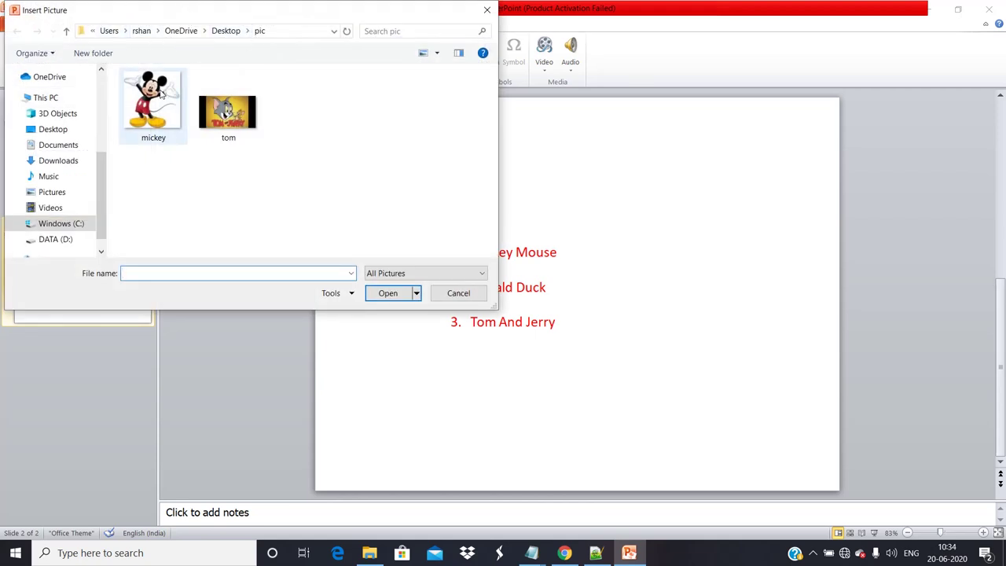
left_click(175, 110)
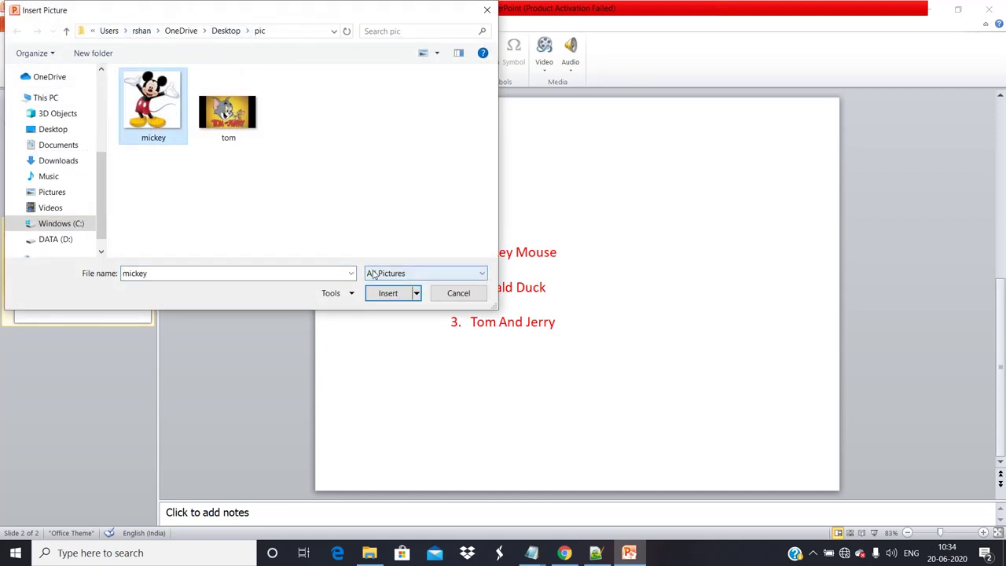
left_click(388, 292)
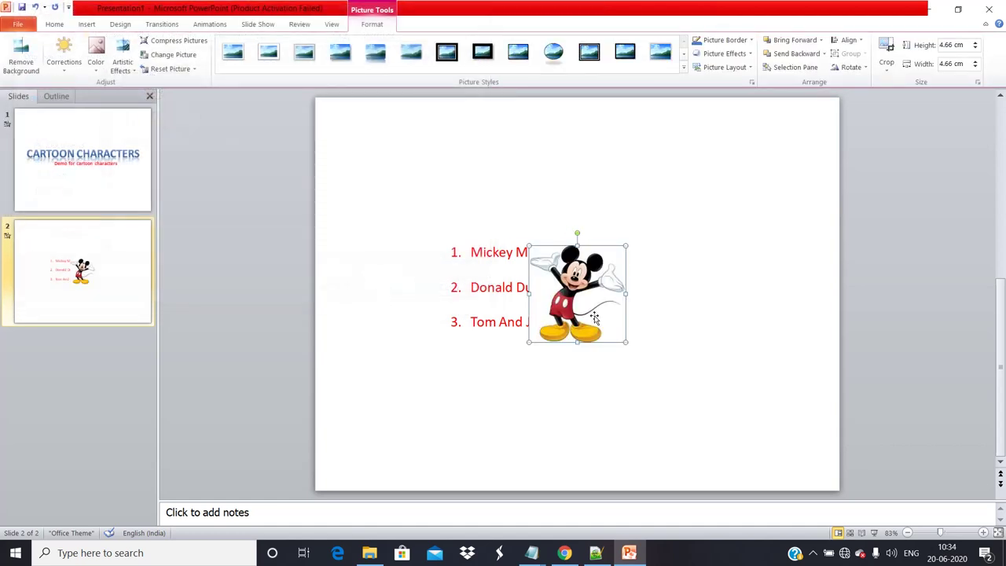
left_click_drag(594, 316, 397, 307)
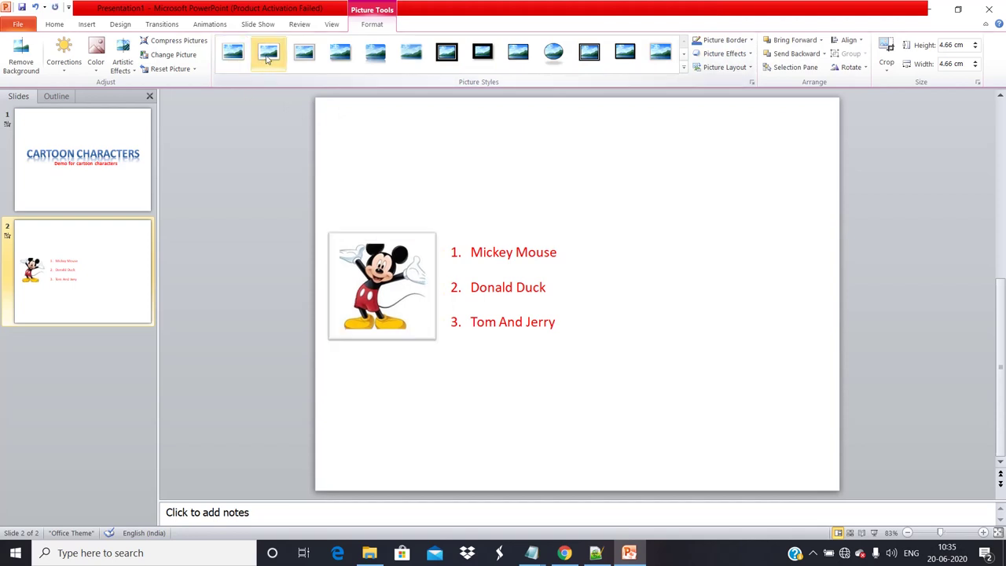
Apply the reflected rounded picture style to the Mickey picture and check its mirror image
left_click(366, 57)
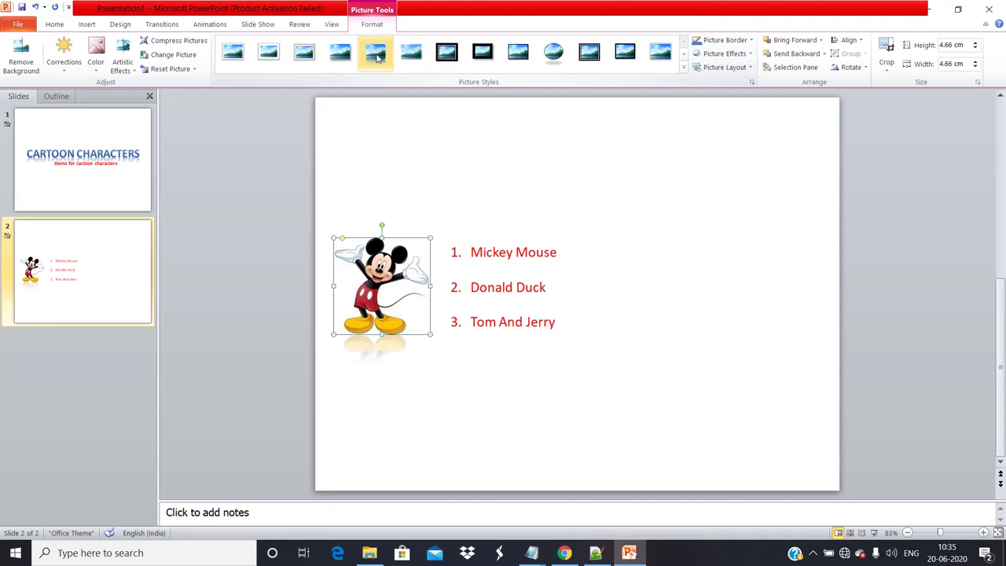
left_click(370, 146)
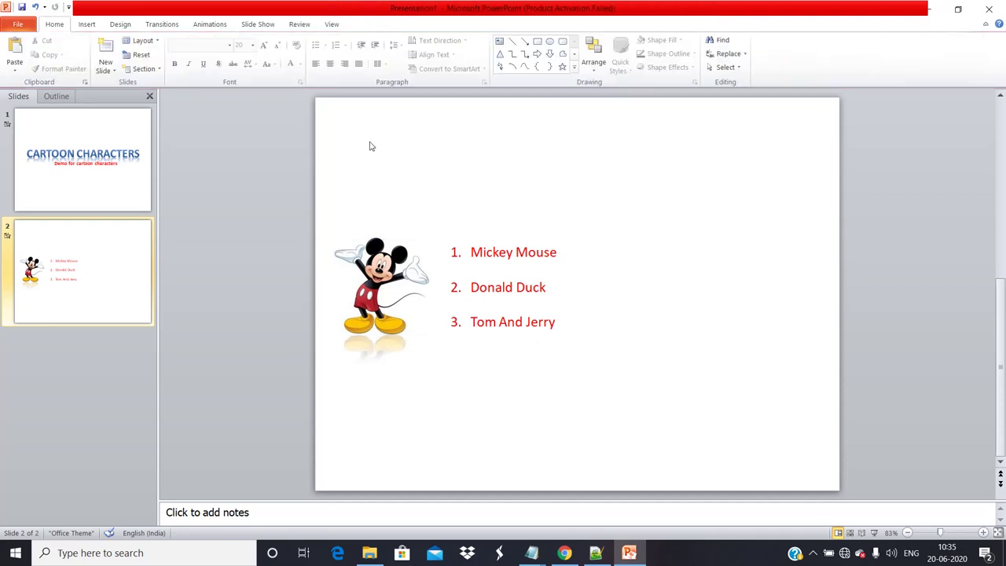
left_click(380, 296)
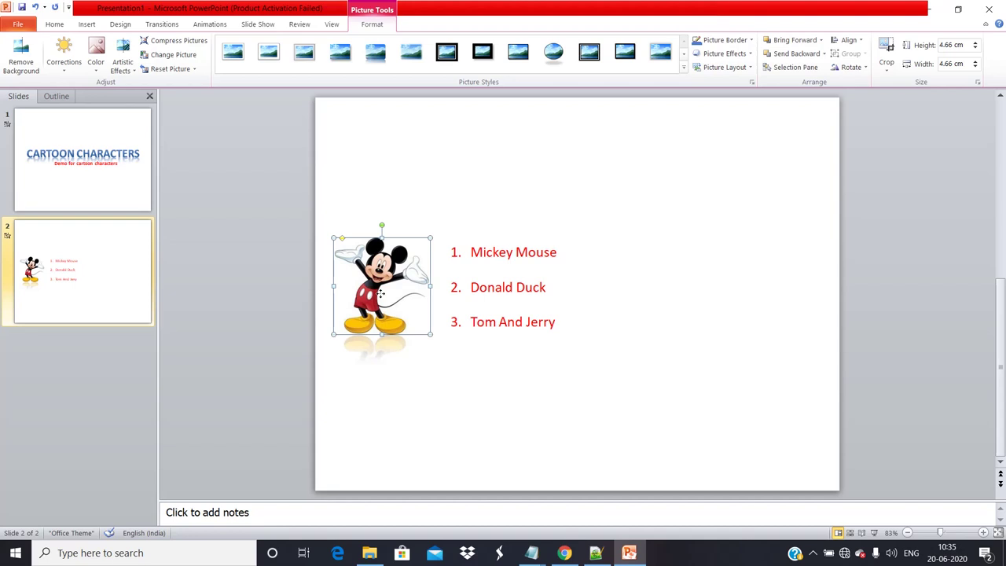
left_click(583, 272)
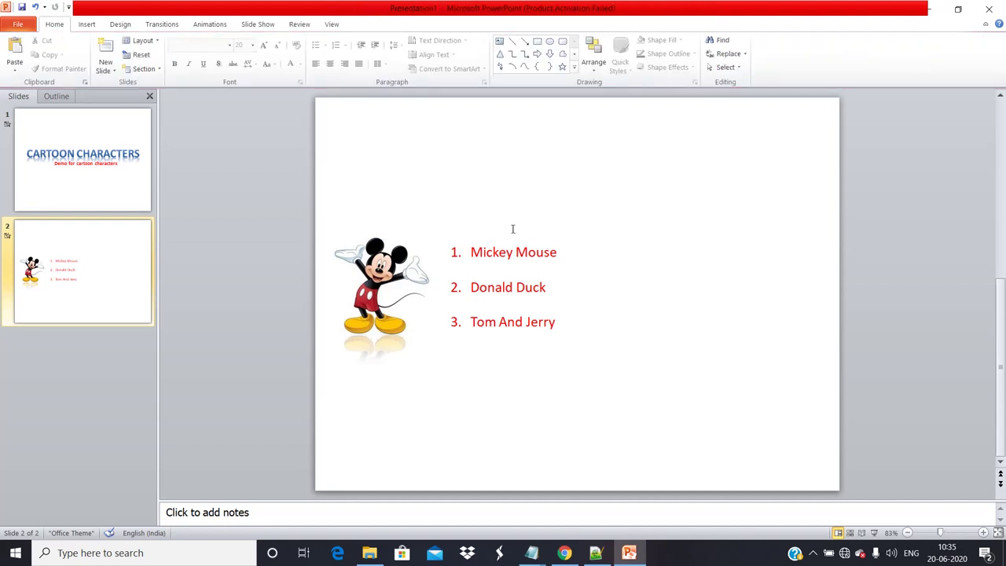
left_click(397, 289)
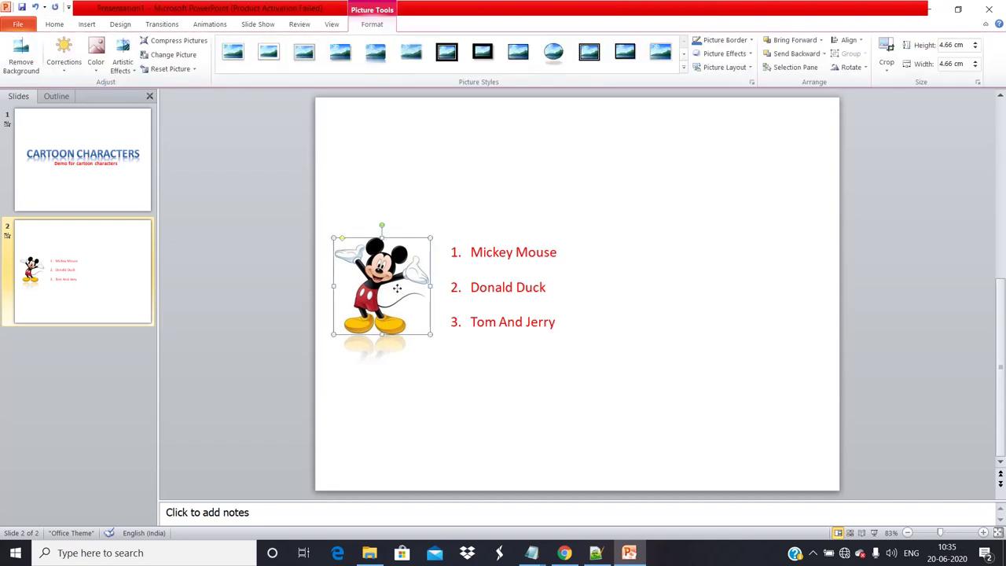
left_click(500, 304)
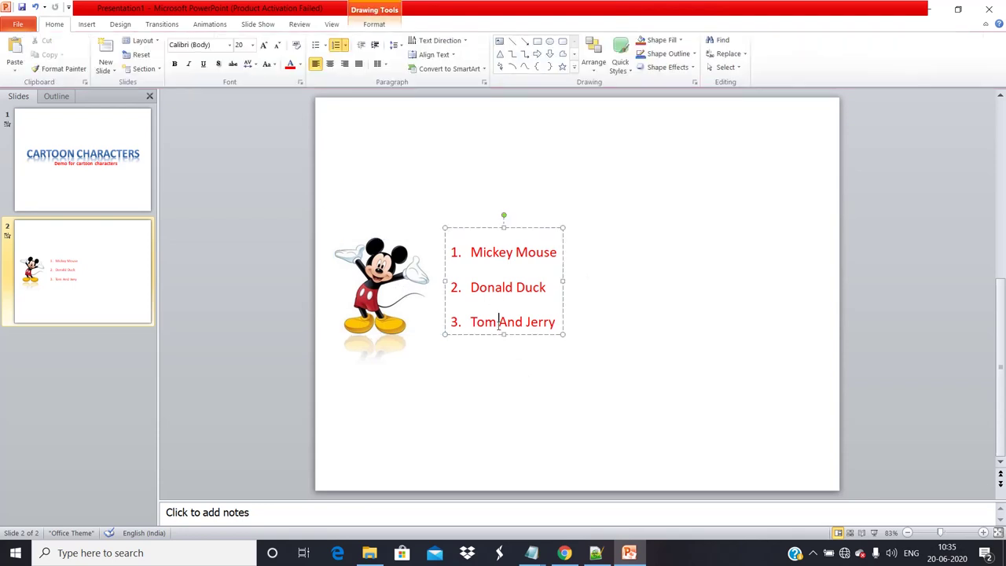
left_click(355, 295)
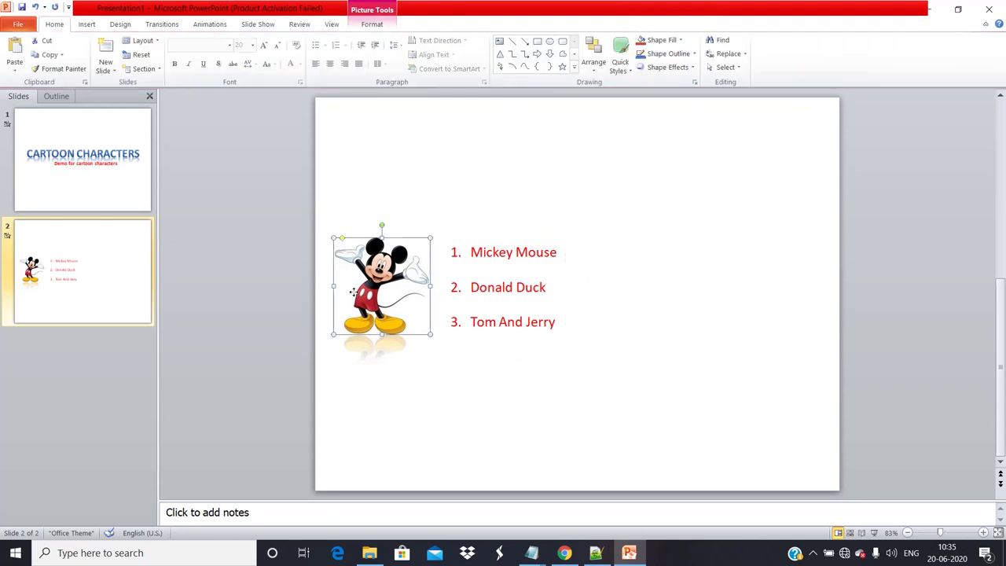
left_click(434, 158)
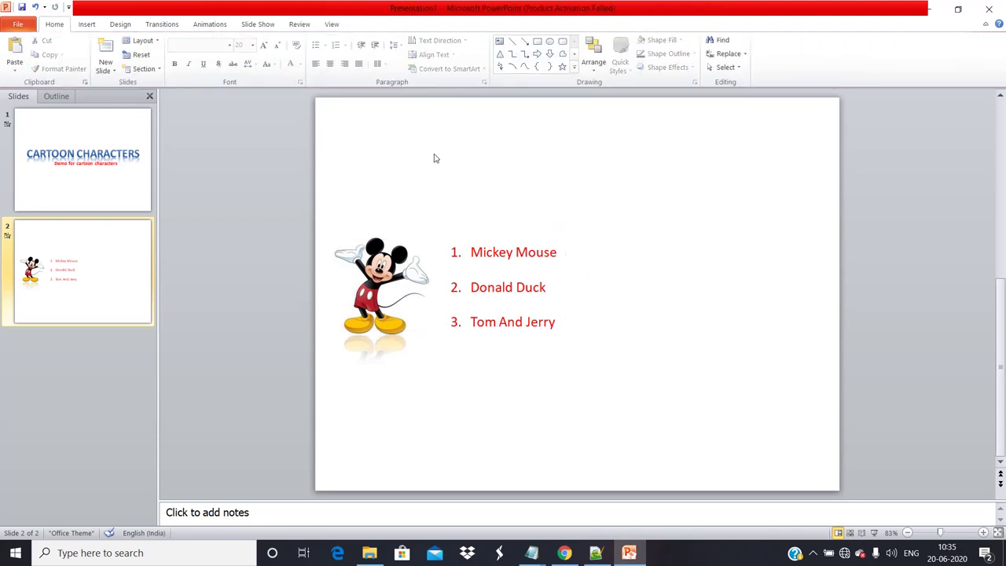
left_click(388, 282)
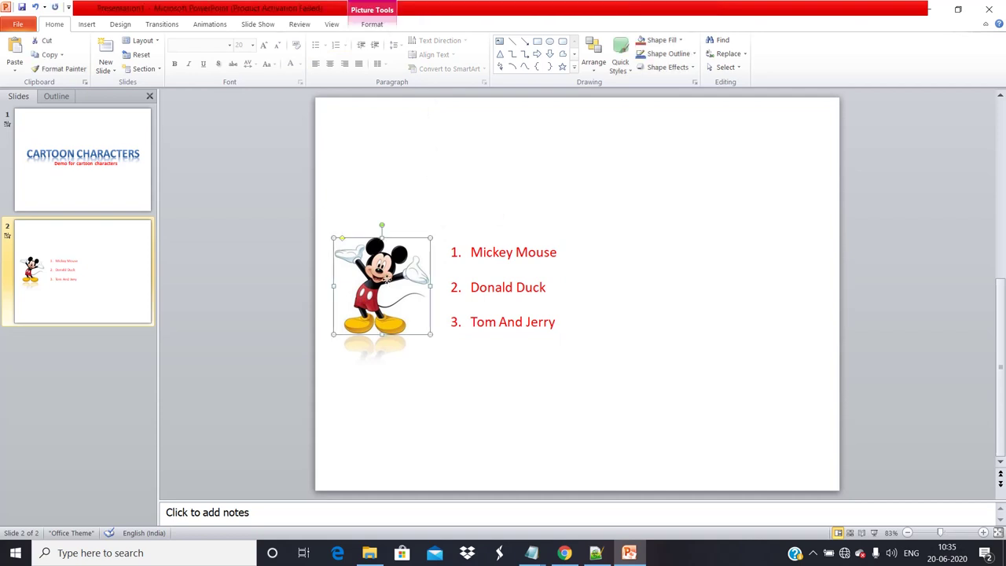
Preview Shape and Split, then give Mickey a Zoom entrance animation (On Click, 00.50)
left_click(210, 24)
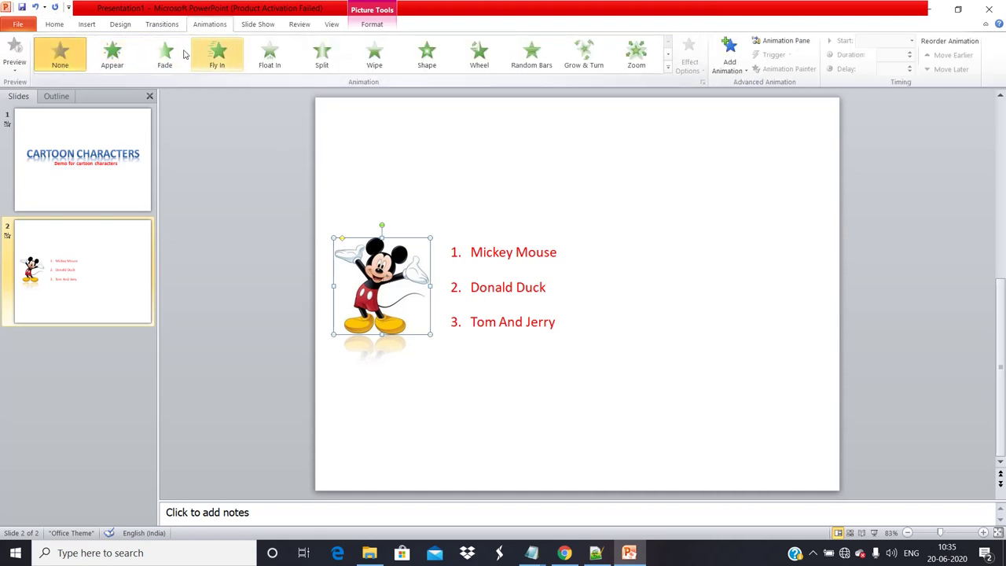
left_click(420, 63)
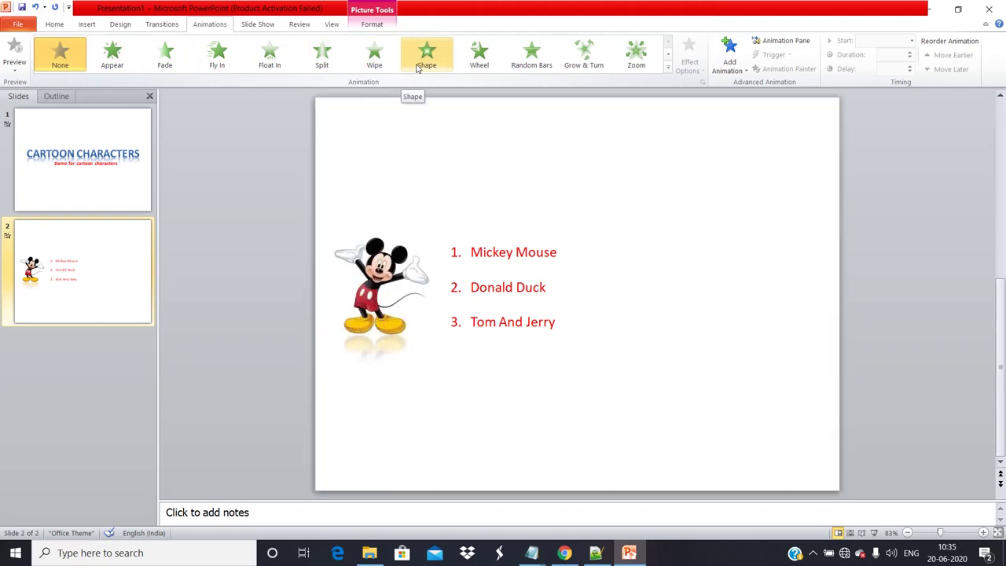
left_click(326, 60)
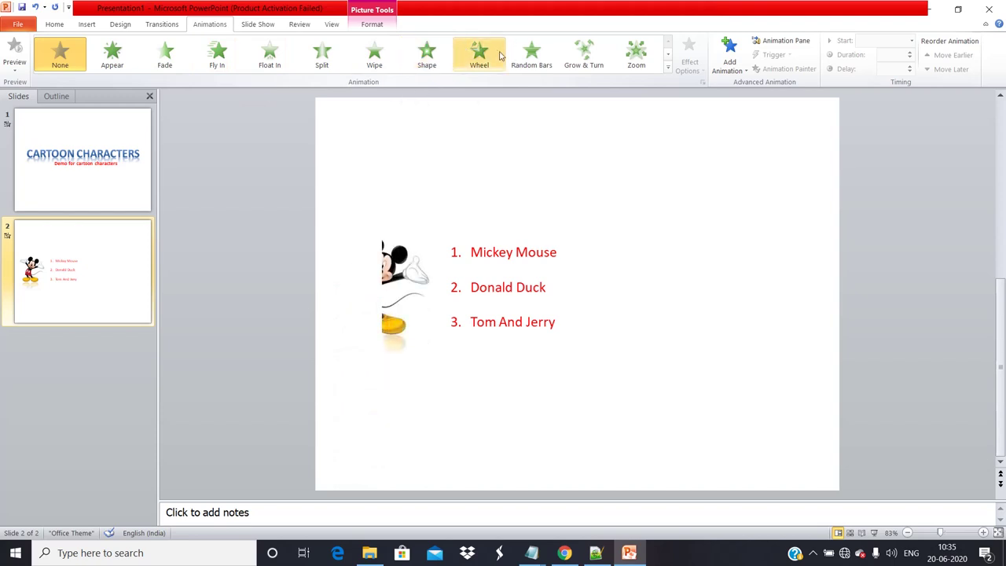
left_click(629, 66)
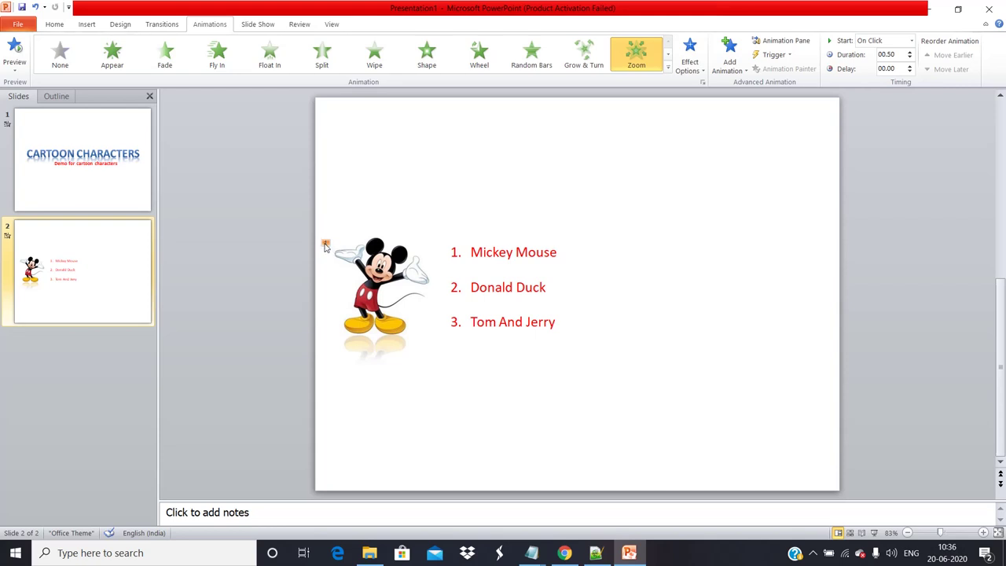
Select the numbered list and try Fade, Fly In, Float In and Split entrances on it
left_click(574, 178)
left_click(549, 322)
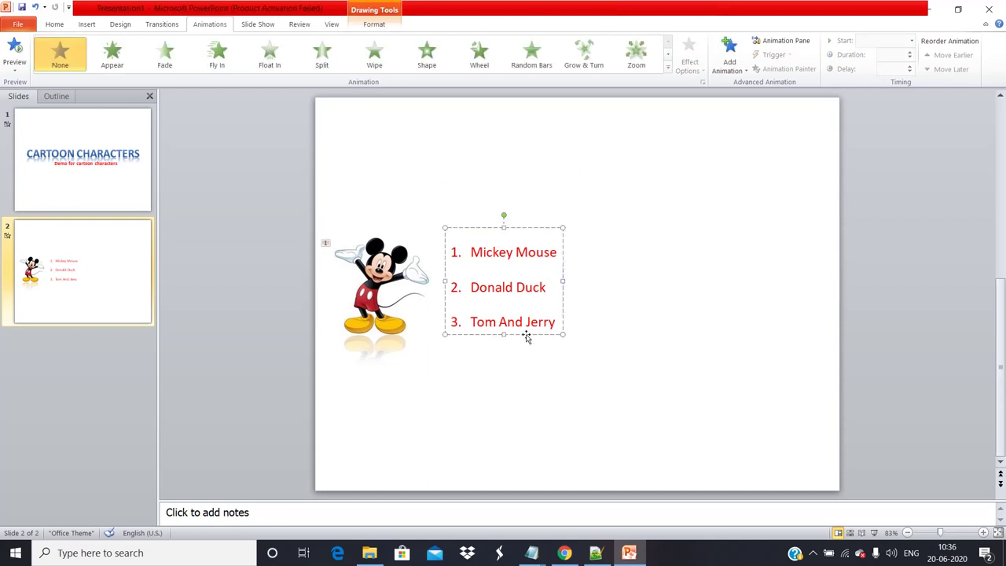
left_click(686, 419)
left_click(522, 322)
left_click(179, 60)
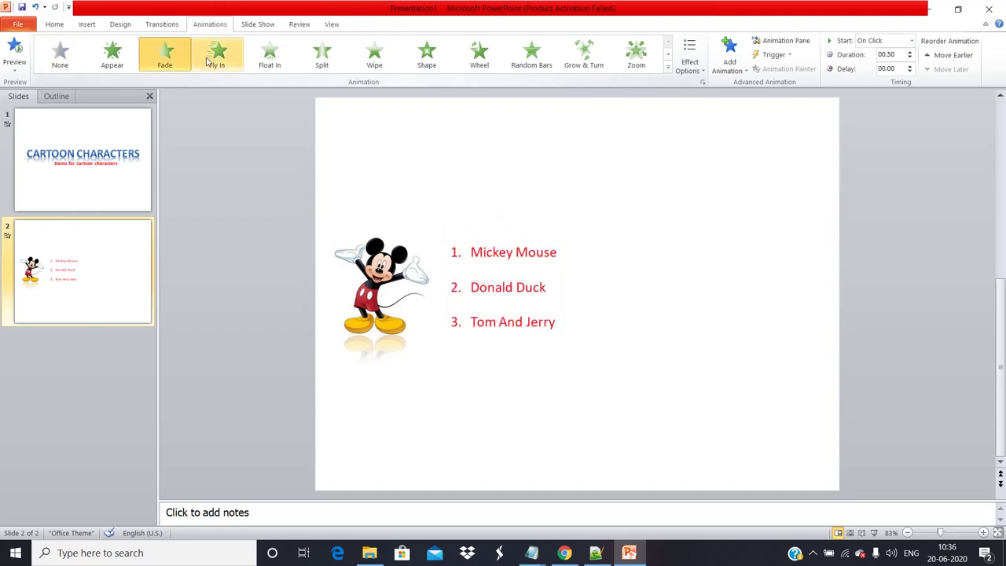
left_click(214, 61)
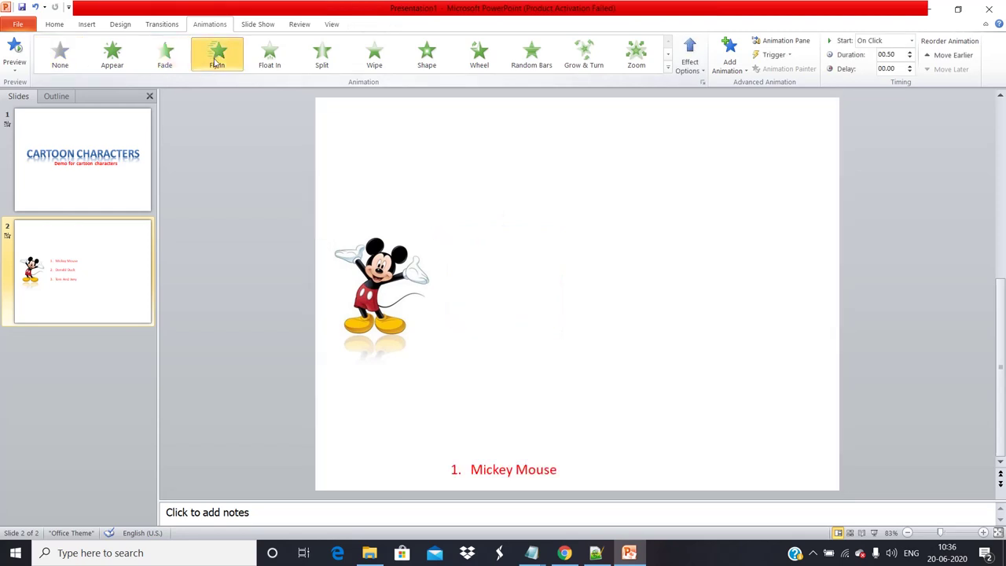
left_click(269, 55)
left_click(314, 59)
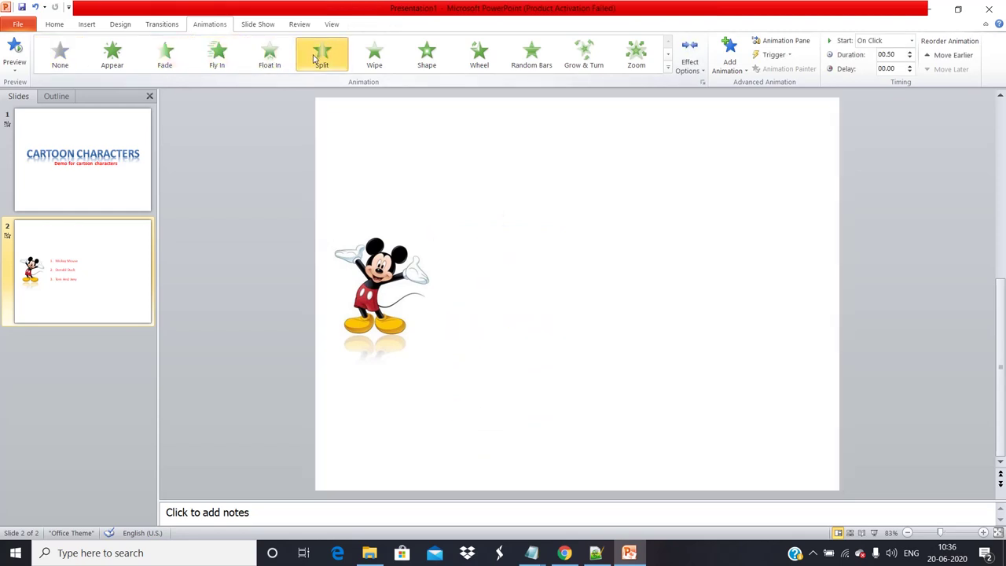
Try Wipe, Wheel and Random Bars, then settle on Grow & Turn and replay it
left_click(391, 60)
left_click(456, 62)
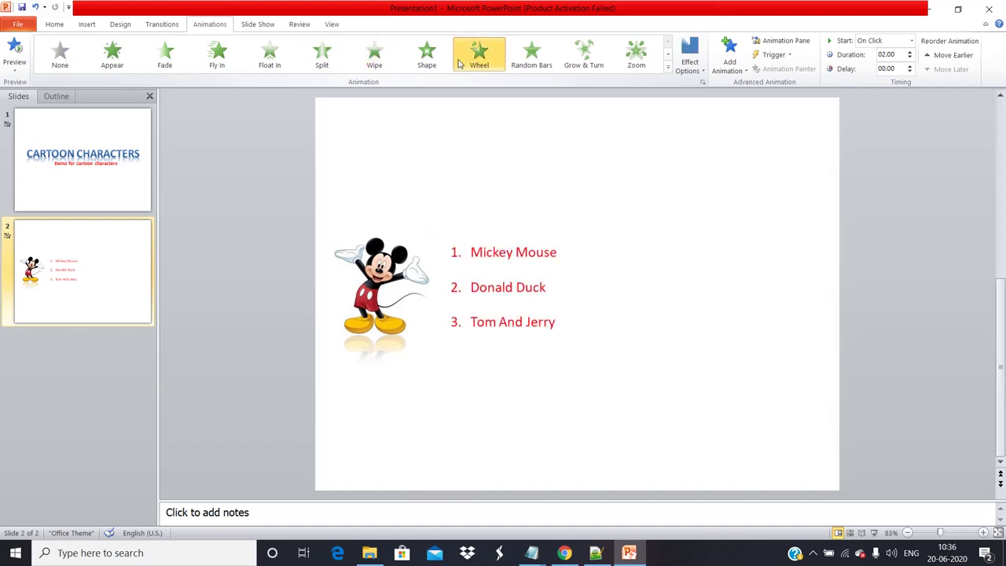
left_click(532, 56)
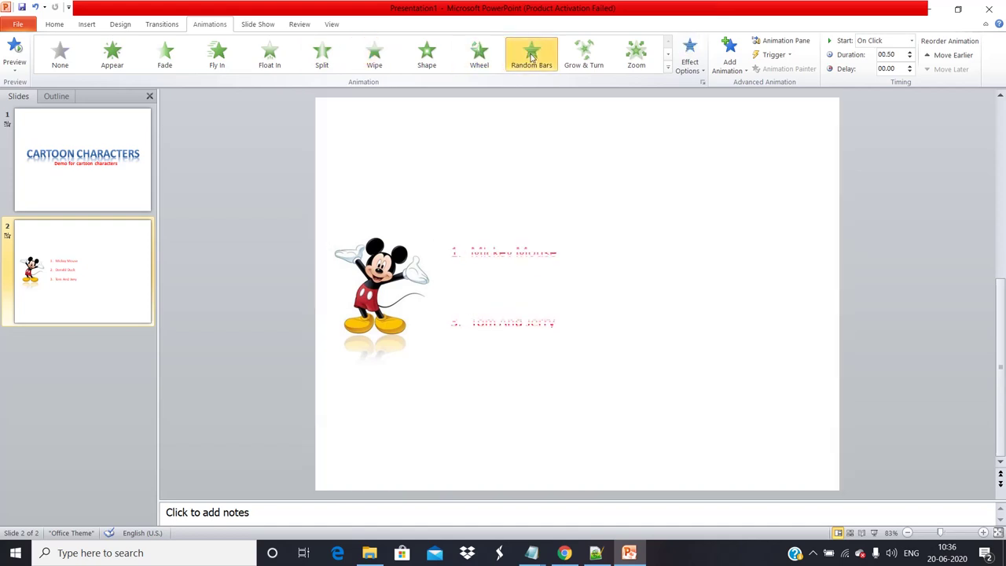
left_click(584, 56)
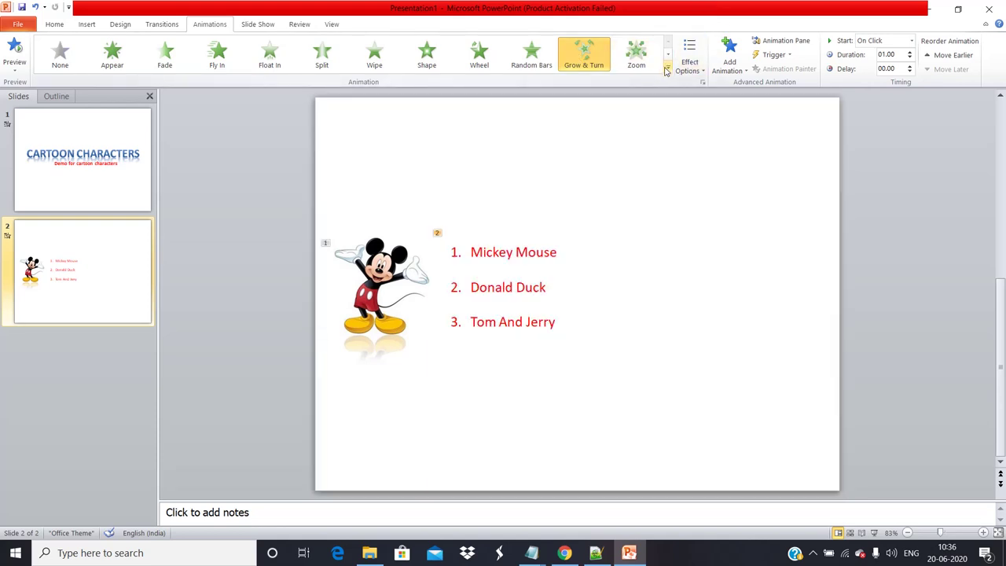
left_click(585, 55)
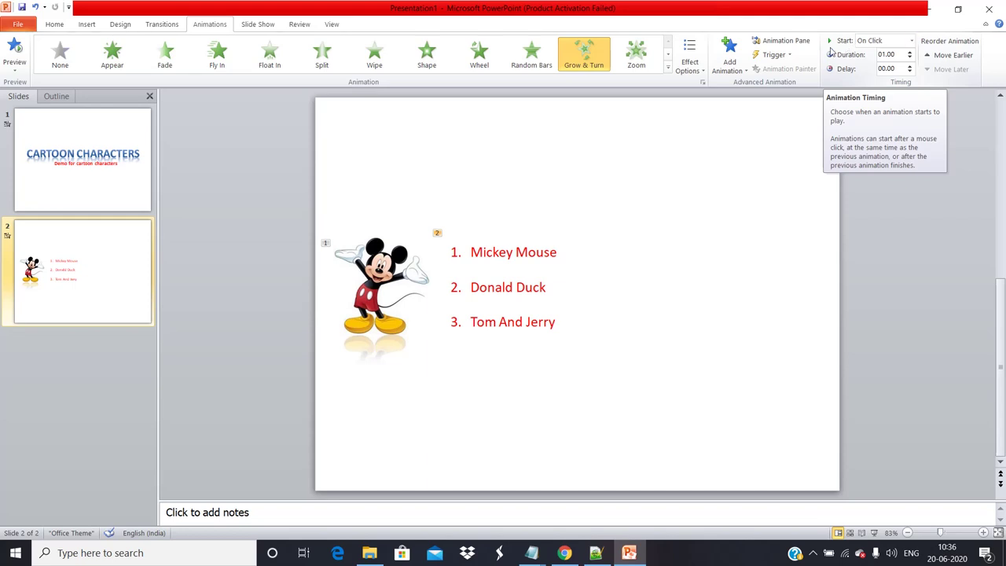
Inspect the Start options and the Mickey and list animation settings without changing anything
left_click(870, 44)
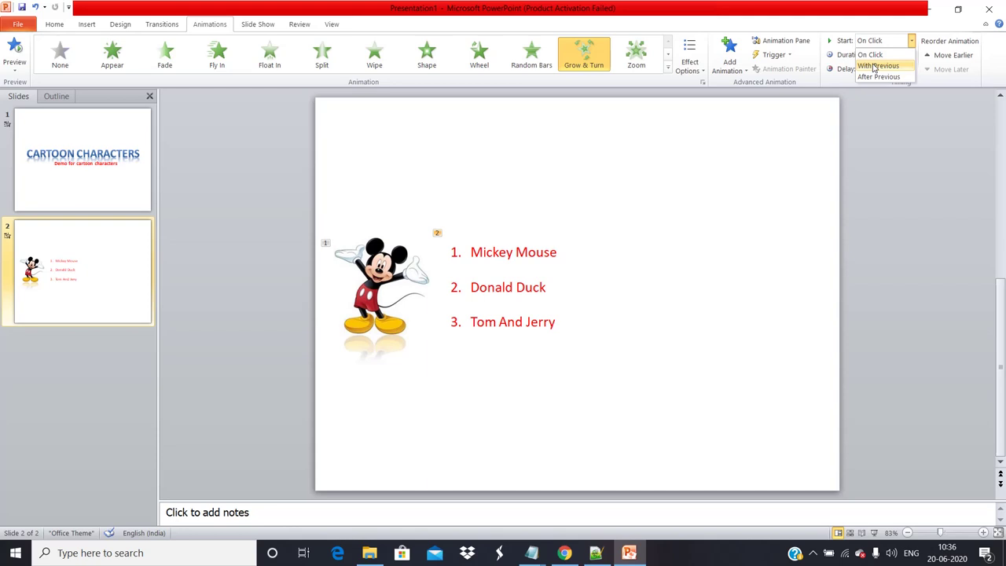
left_click(873, 33)
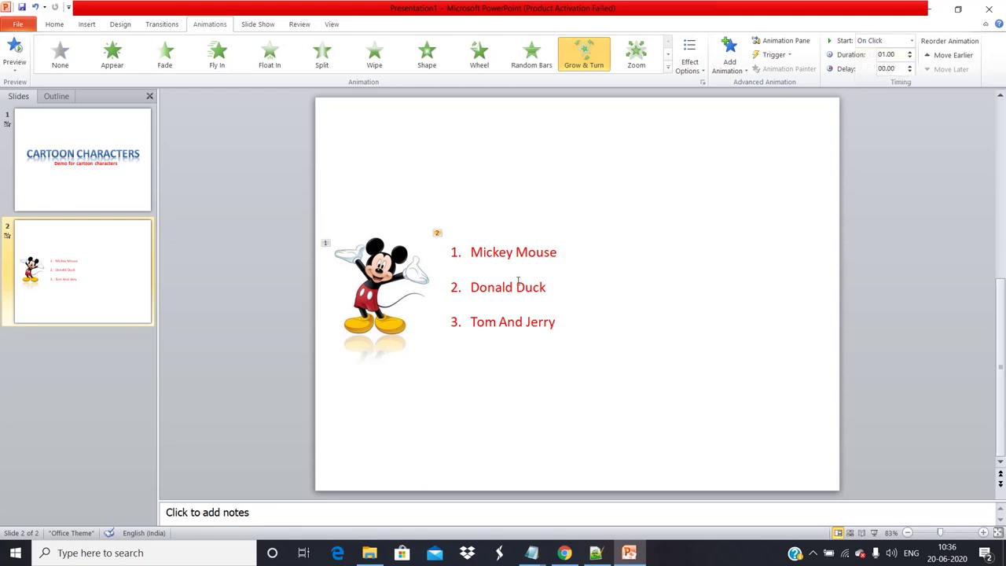
left_click(347, 266)
left_click(466, 265)
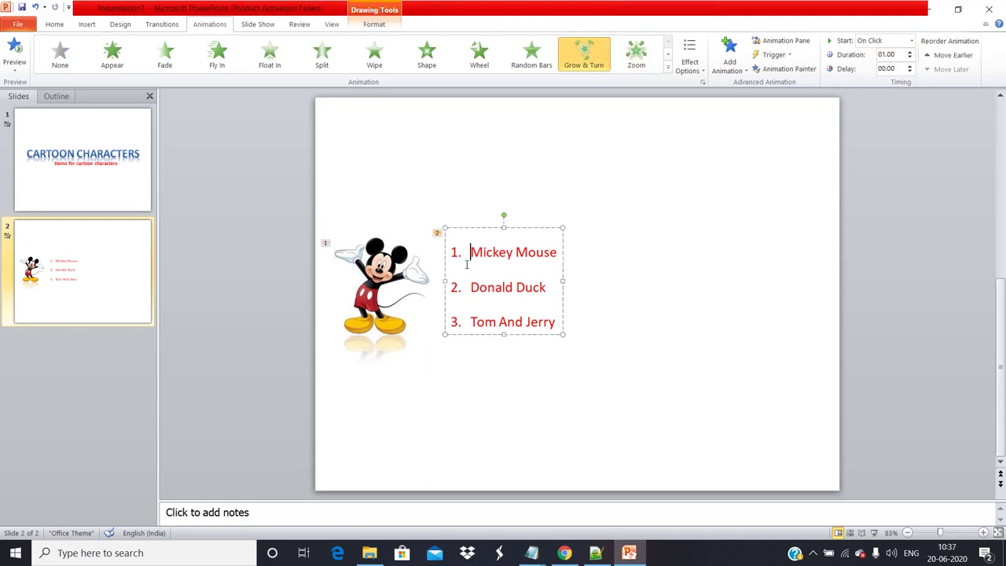
left_click(334, 254)
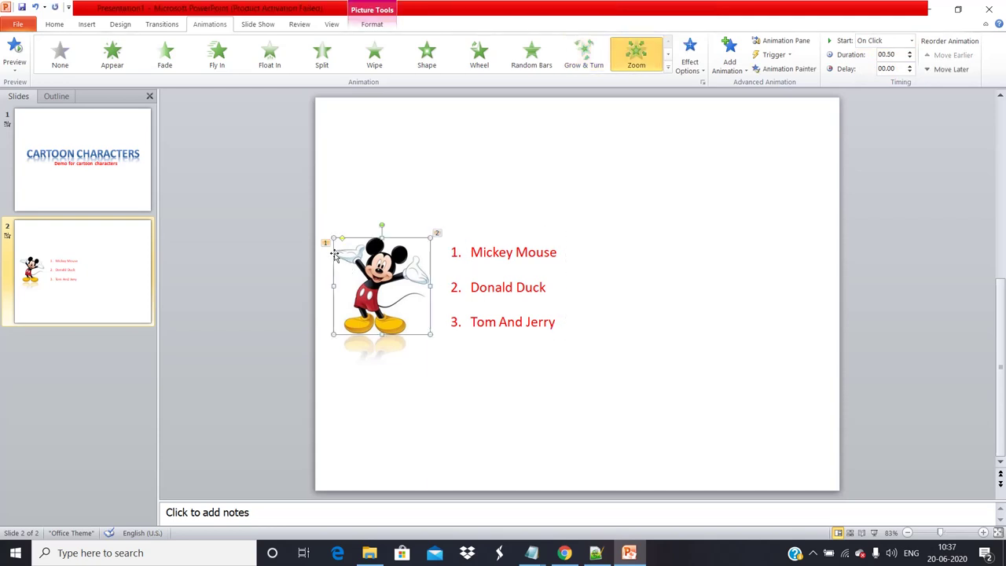
left_click(506, 251)
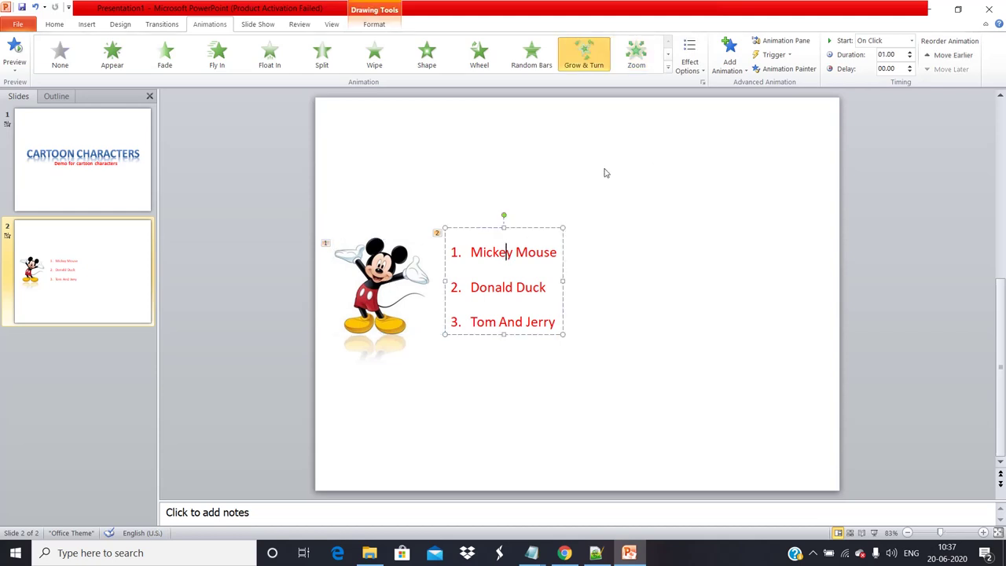
left_click(535, 225)
Set the numbered list's animation Start to On Click instead of After Previous
left_click(501, 251)
left_click(528, 229)
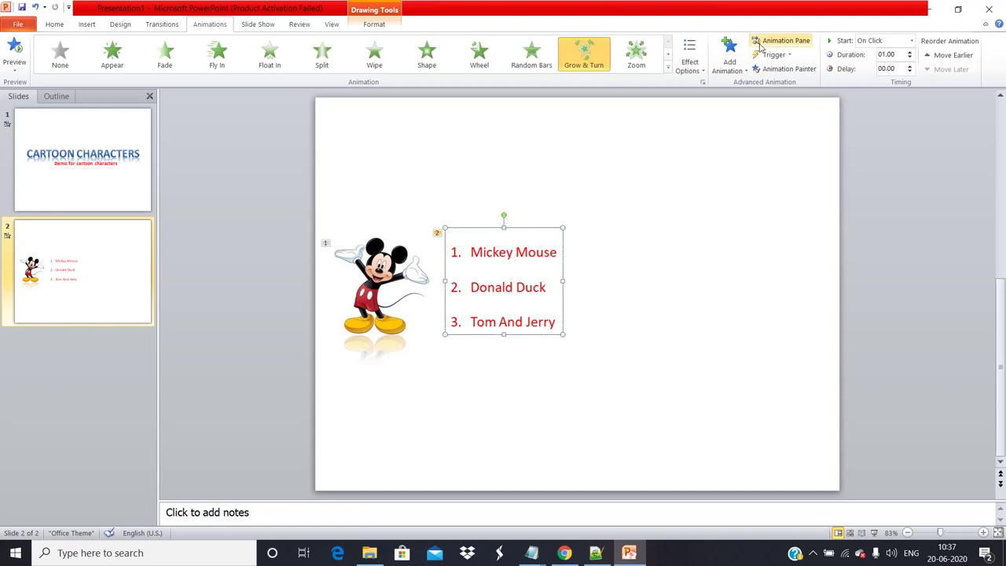
left_click(878, 41)
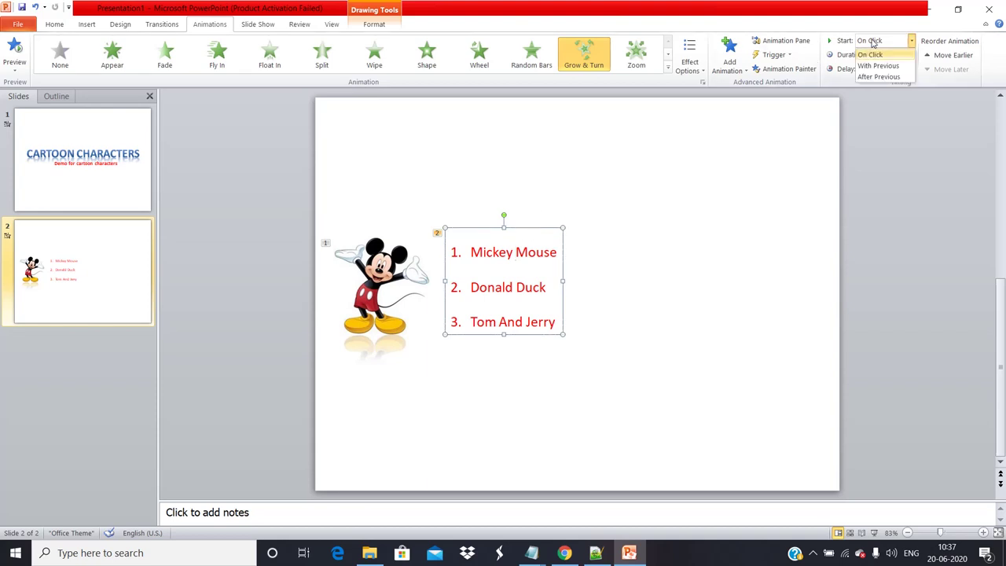
left_click(885, 77)
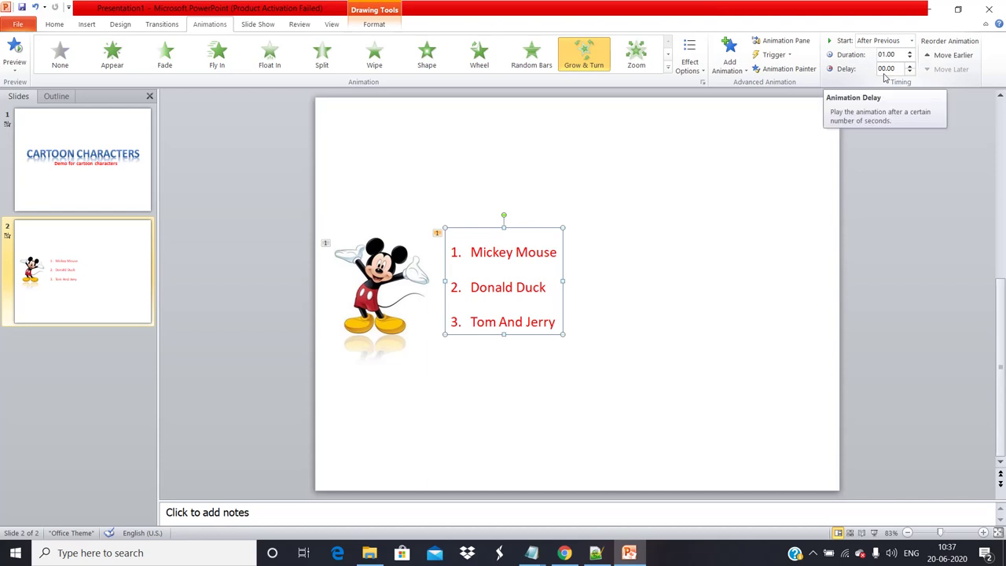
left_click(888, 41)
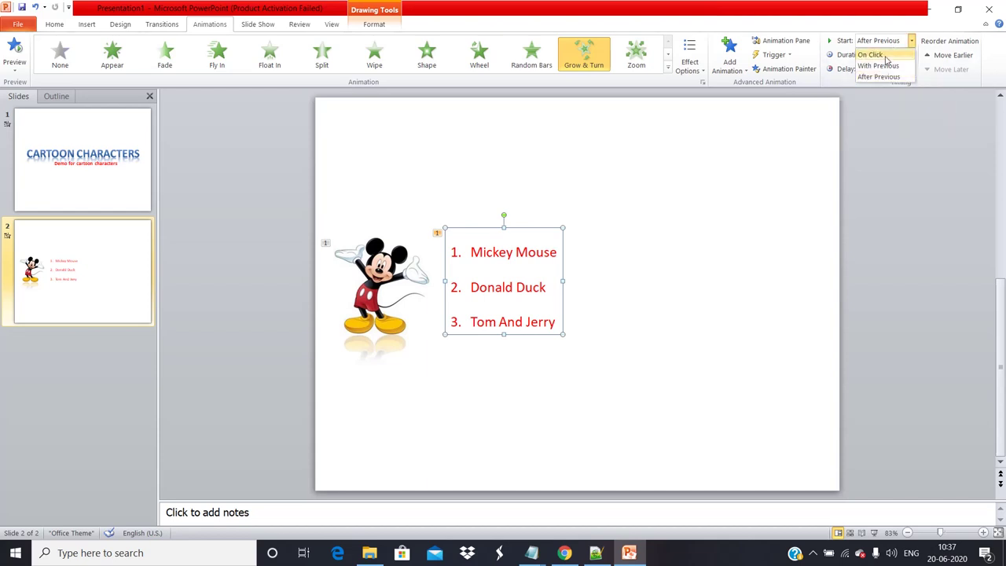
left_click(881, 55)
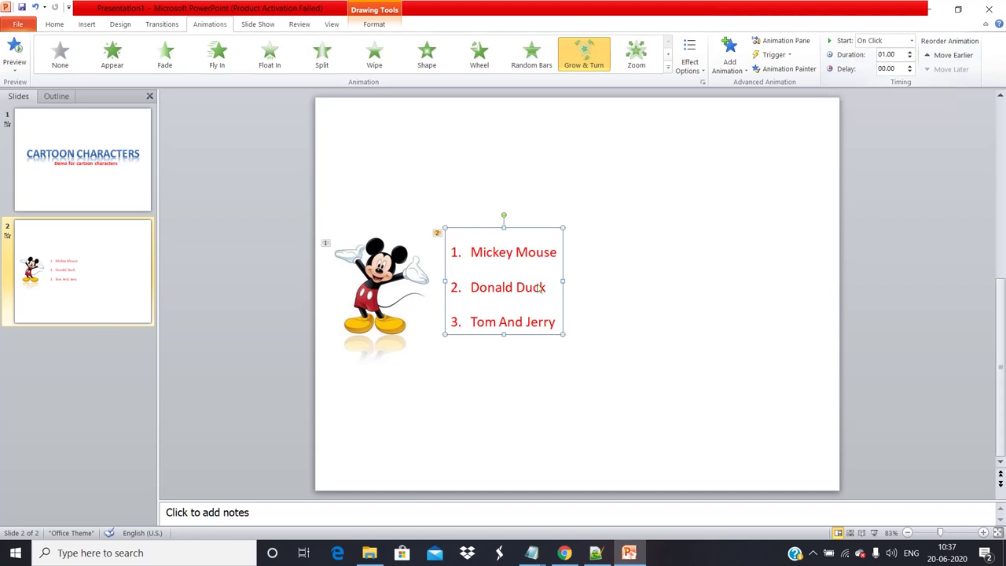
left_click(796, 160)
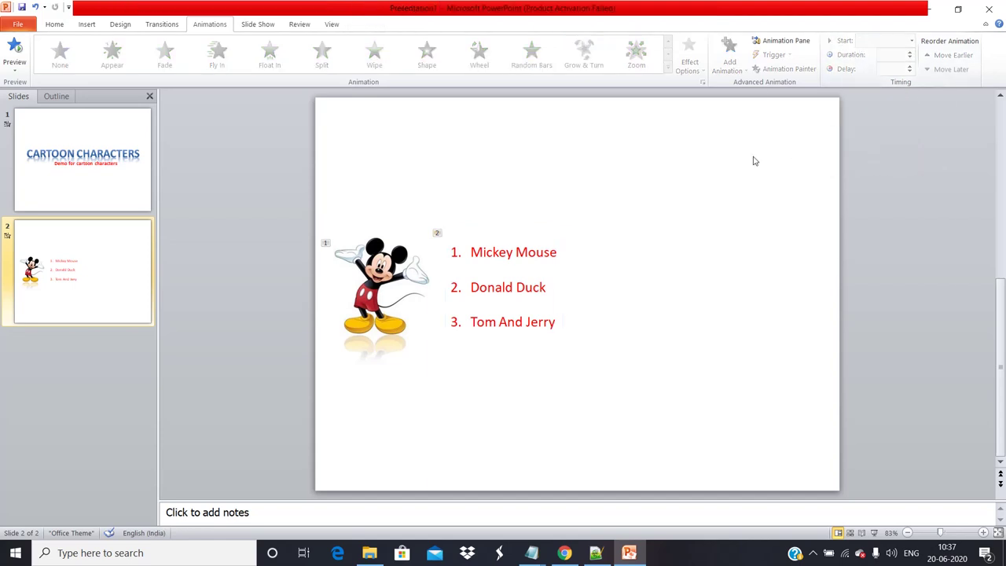
left_click(57, 24)
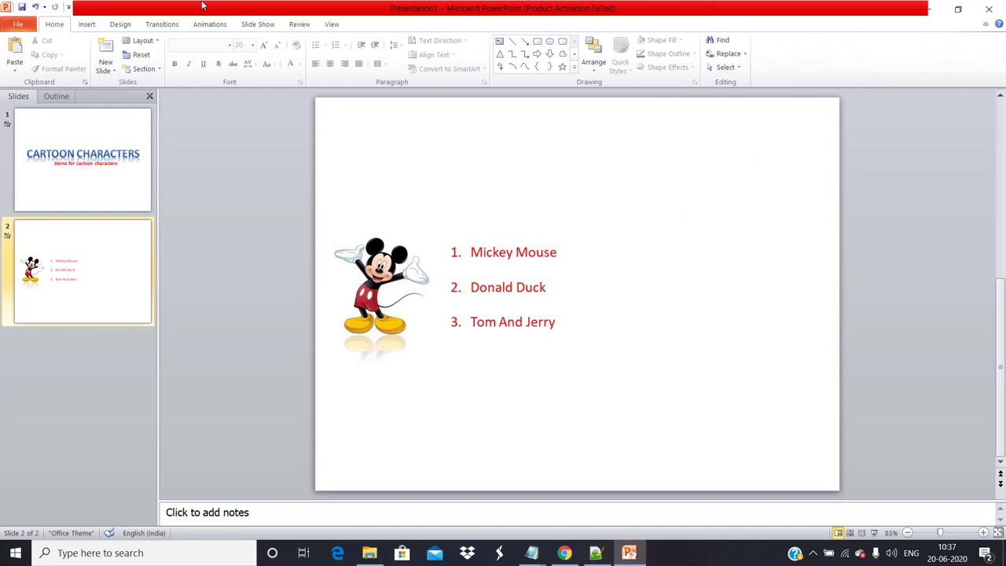
left_click(248, 28)
left_click(14, 58)
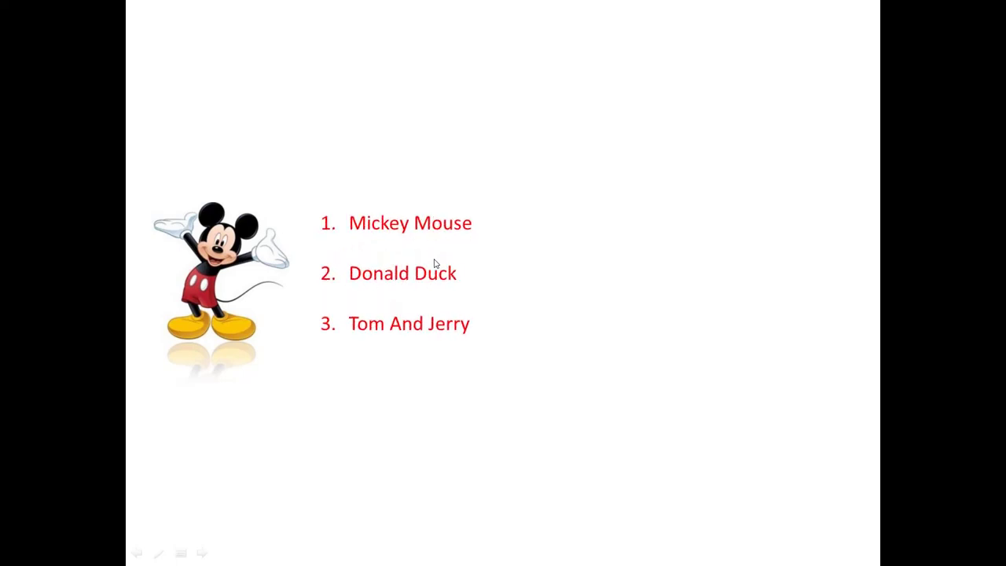
key("Escape")
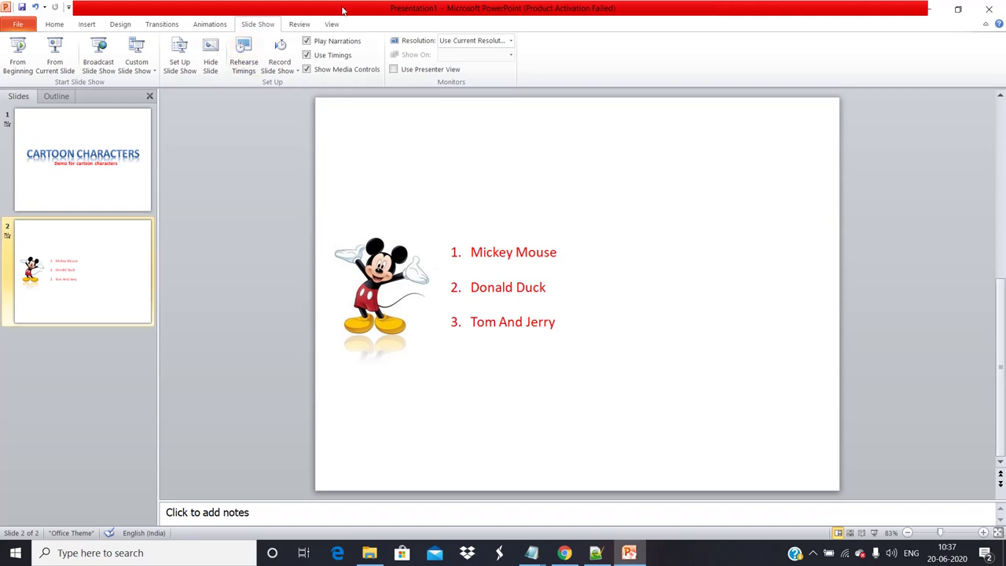
left_click(462, 247)
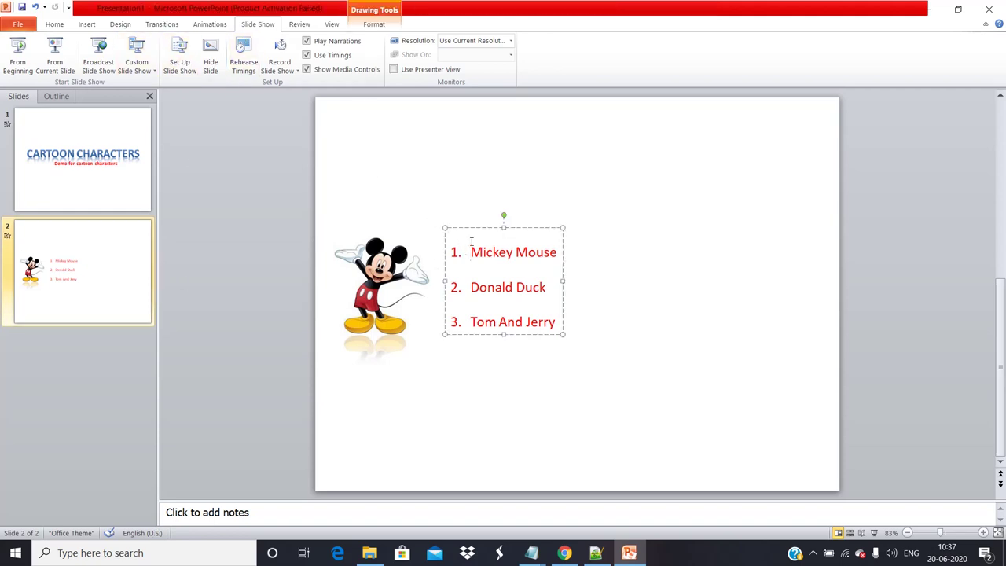
left_click(373, 294)
left_click(486, 277)
left_click(419, 271)
Set the numbered list's animation Start to After Previous so it follows Mickey's Zoom
left_click(466, 289)
left_click(212, 26)
left_click(912, 41)
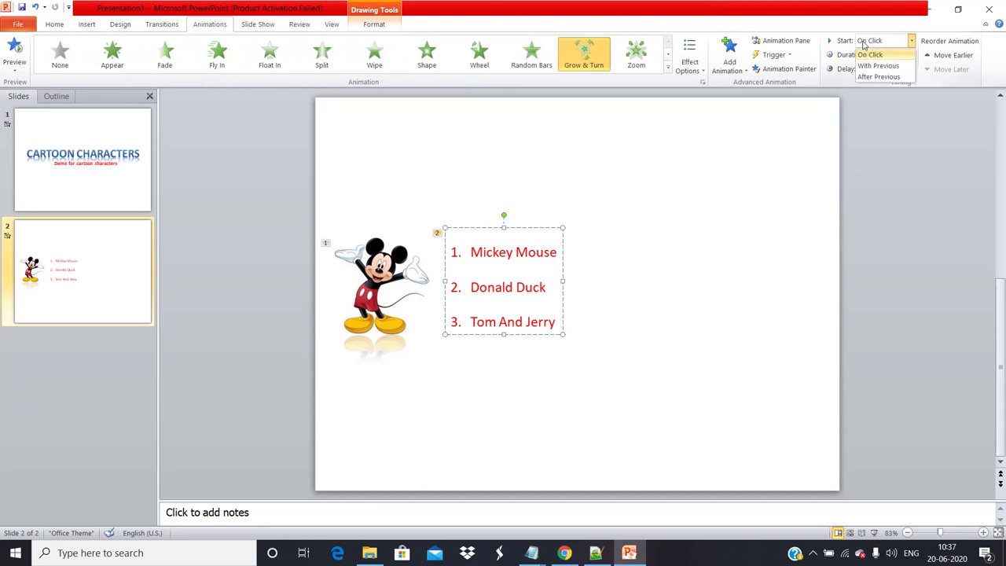
left_click(876, 77)
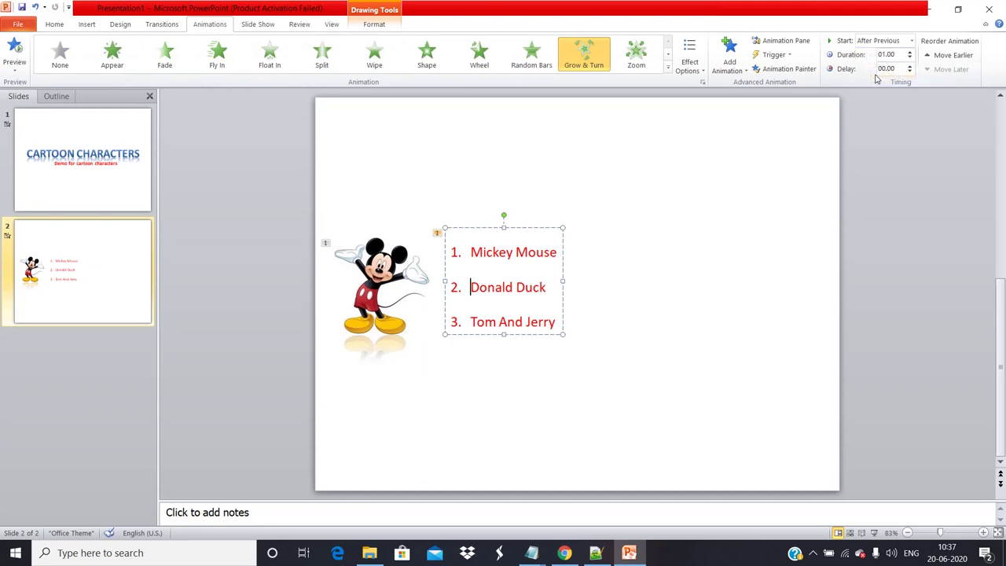
left_click(791, 168)
left_click(273, 29)
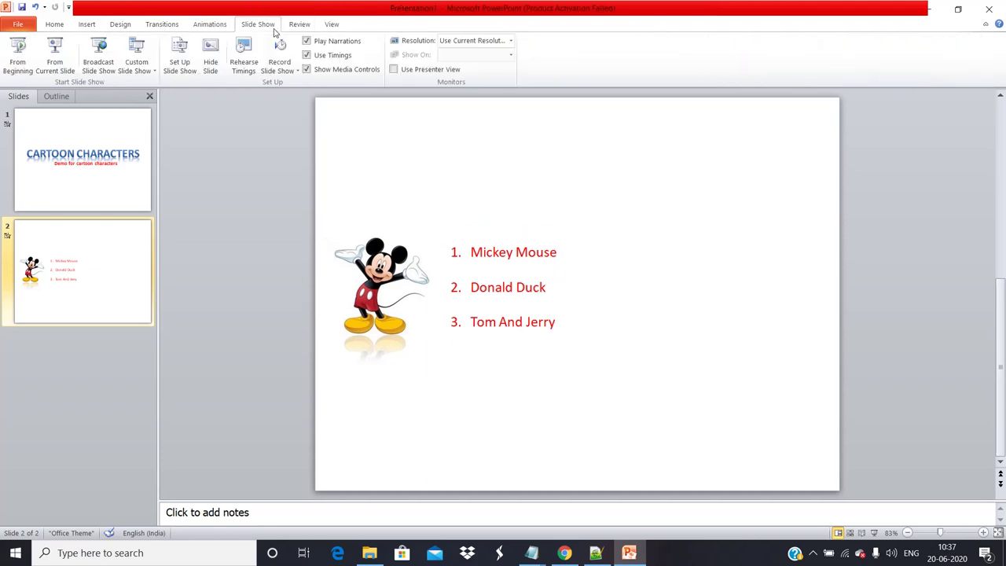
left_click(17, 45)
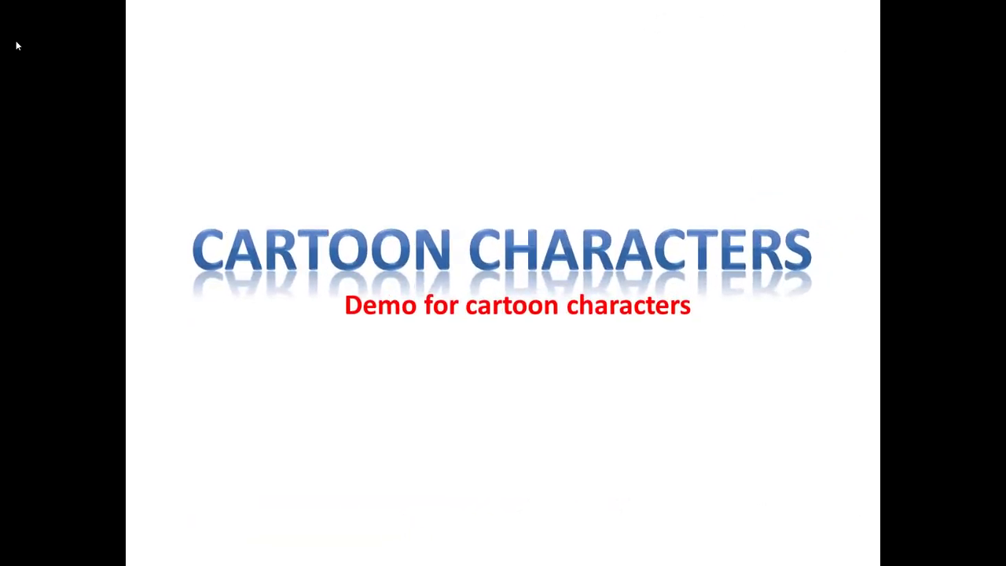
left_click(144, 166)
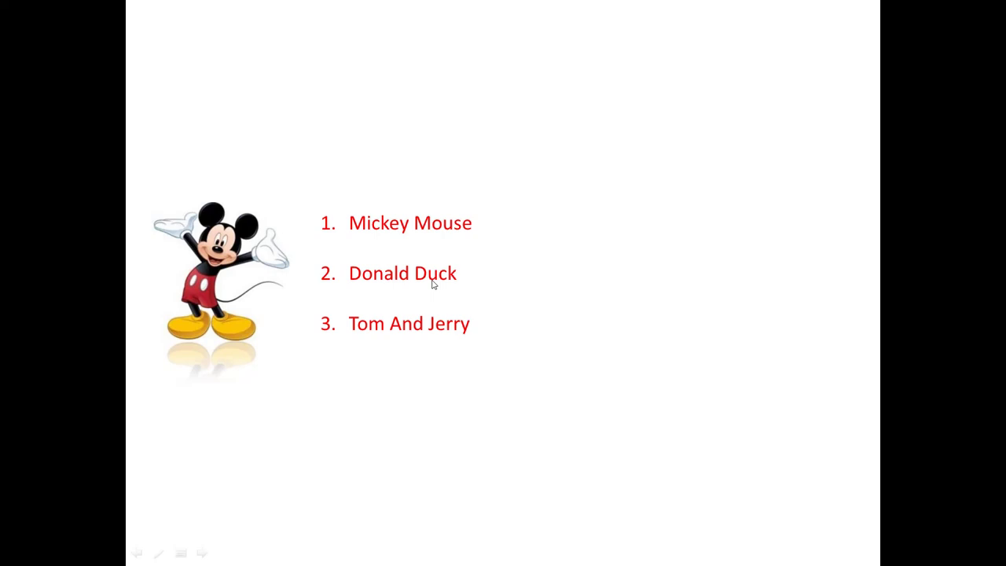
key("Escape")
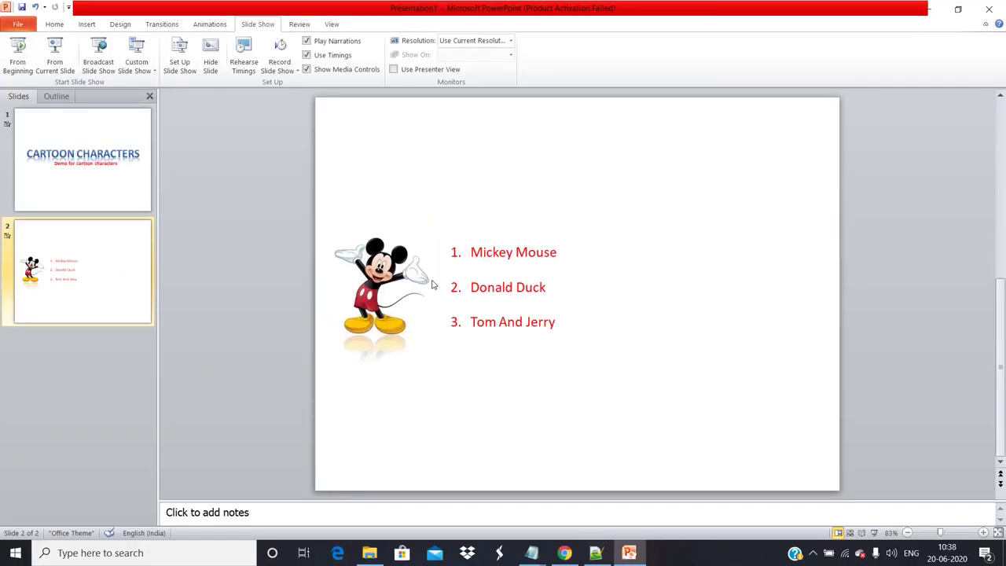
Set the list's animation Start to On Click and switch its effect from Grow & Turn to Appear
left_click(66, 28)
left_click(217, 24)
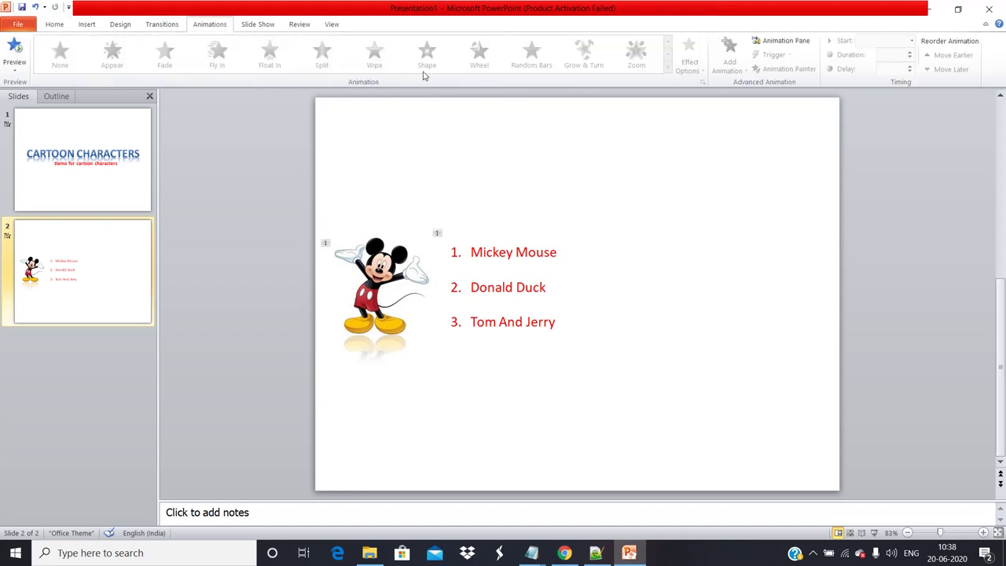
left_click(502, 250)
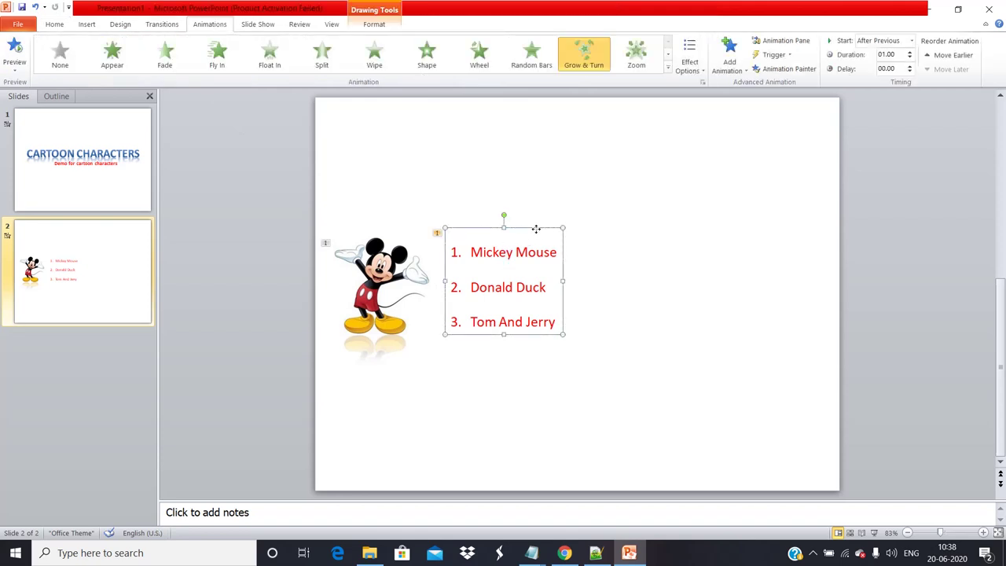
left_click(911, 44)
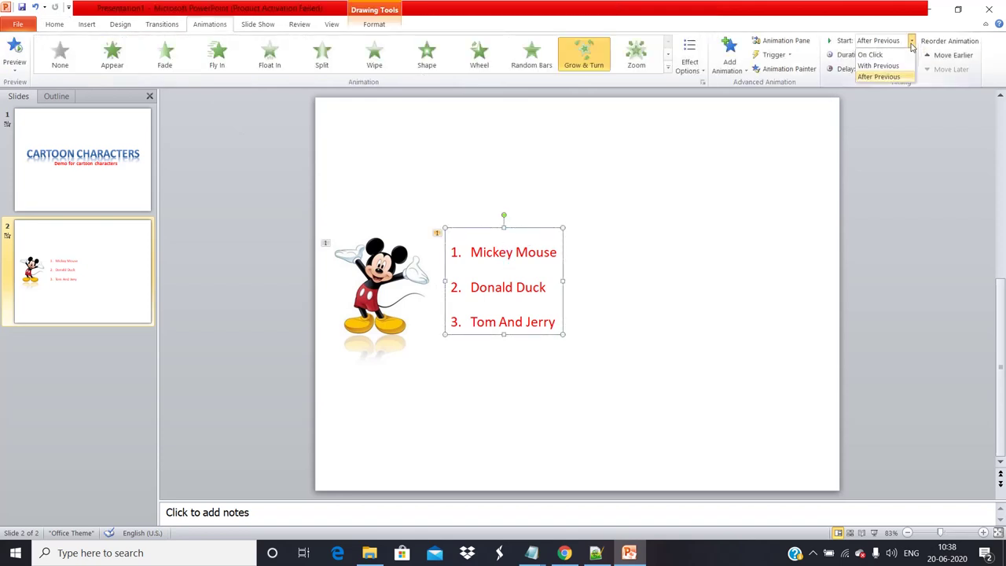
left_click(884, 54)
left_click(838, 190)
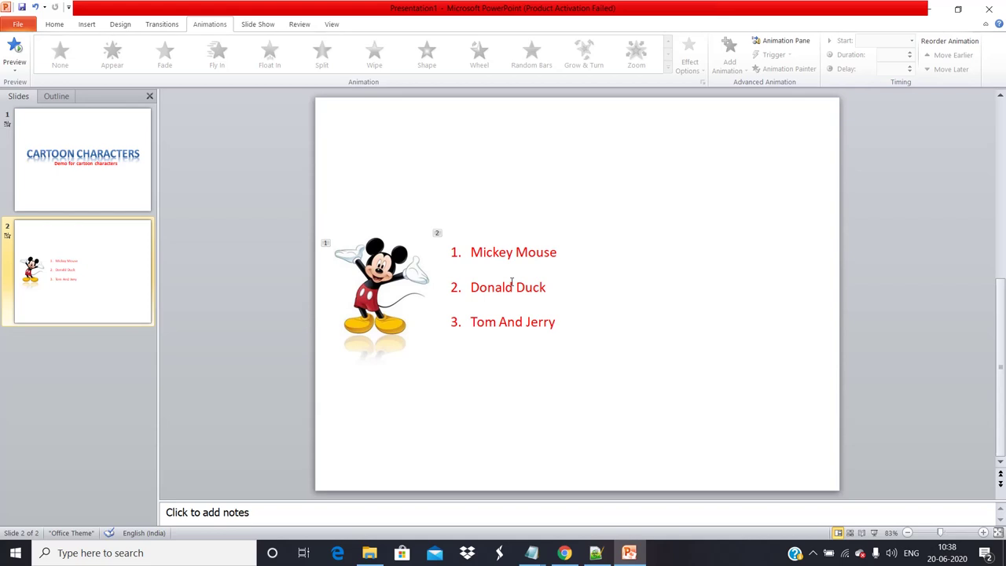
left_click(518, 334)
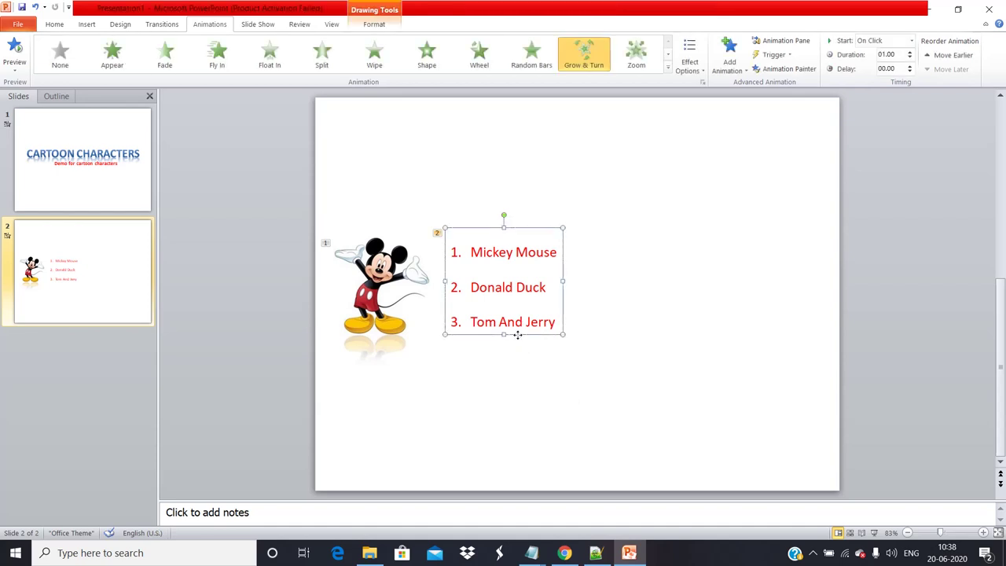
left_click(114, 52)
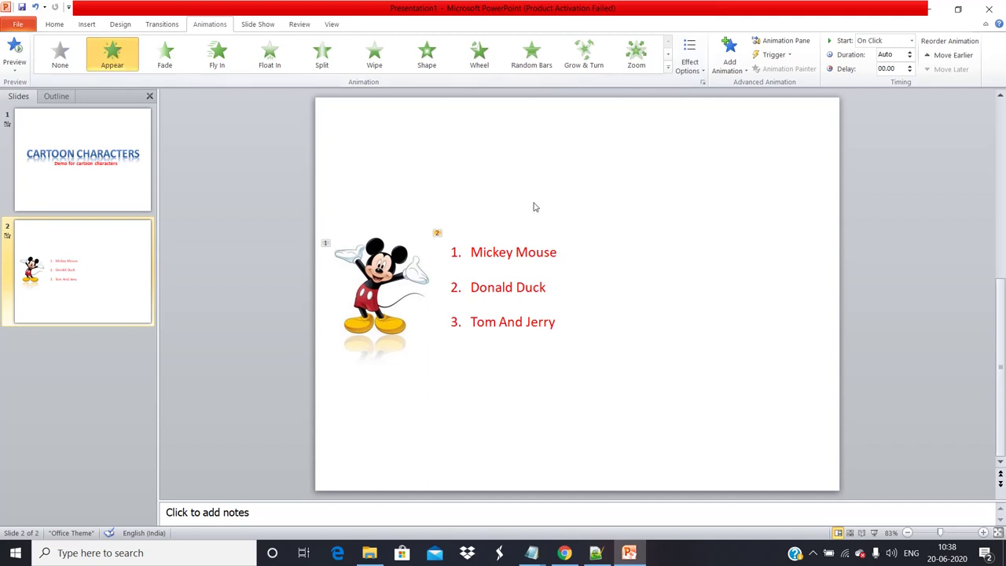
Set the list's Effect Options to By Paragraph and preview the slide's animations
left_click(694, 73)
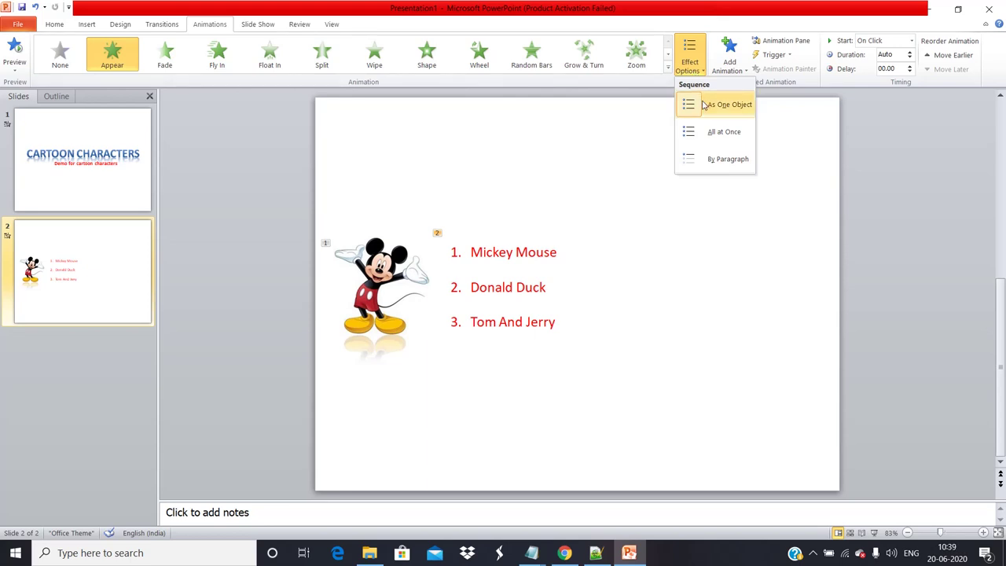
left_click(716, 159)
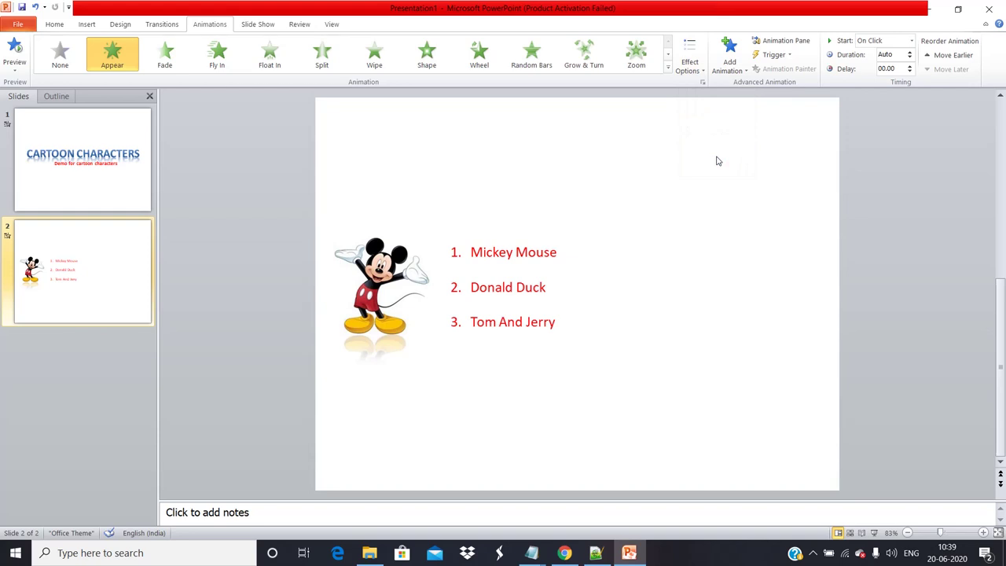
left_click(14, 49)
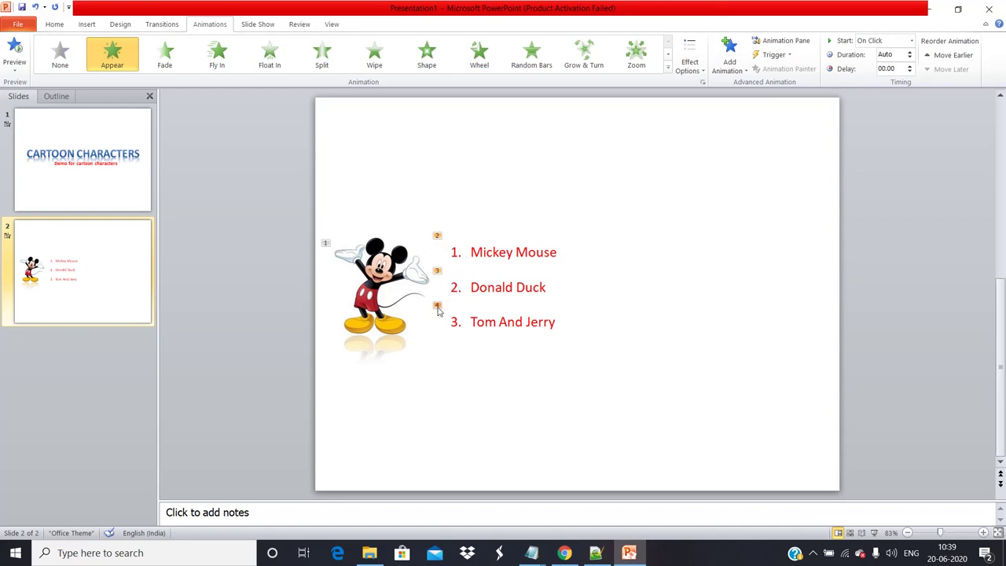
Run the slide show From Beginning, advance to slide 2, then exit back to editing
left_click(259, 24)
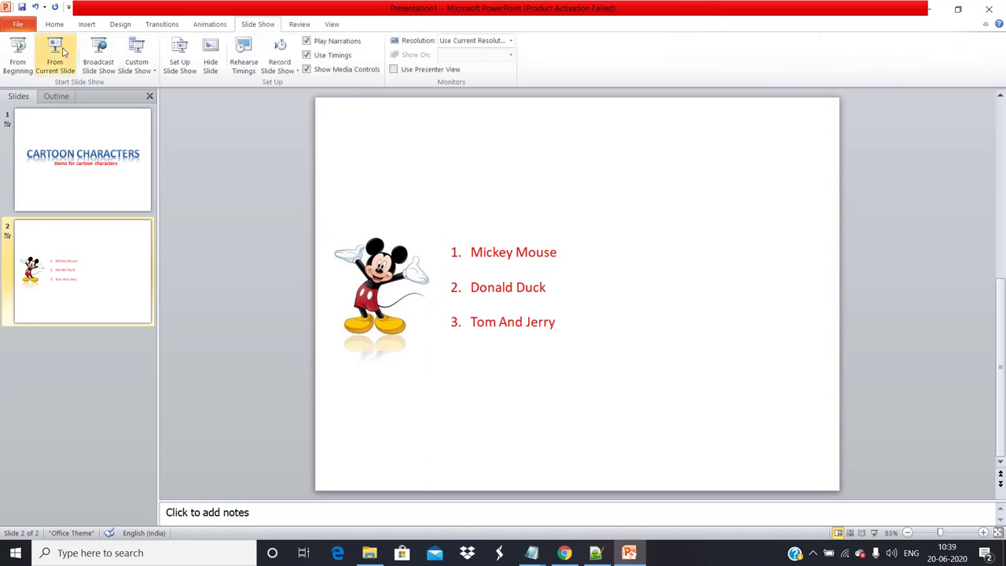
left_click(23, 61)
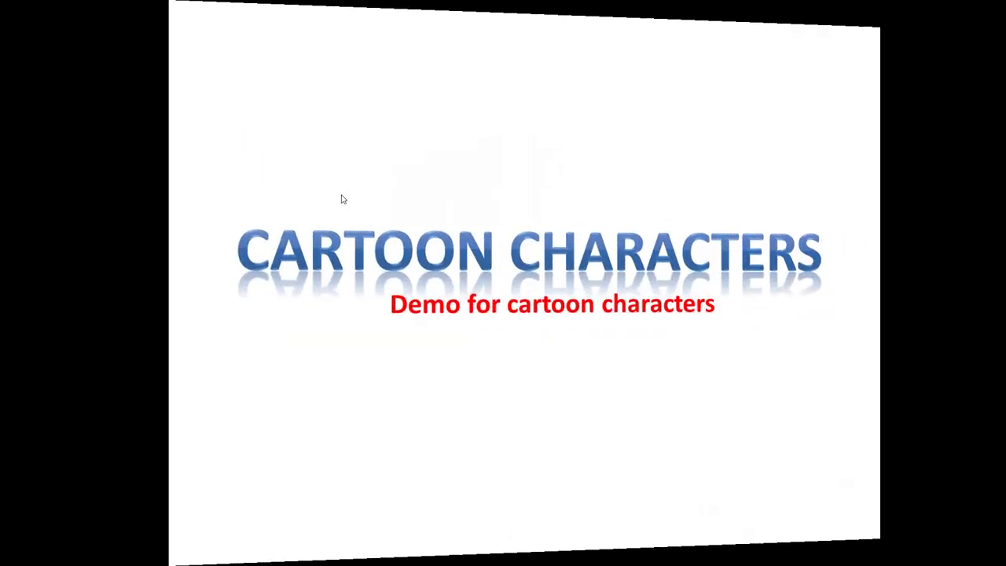
left_click(367, 235)
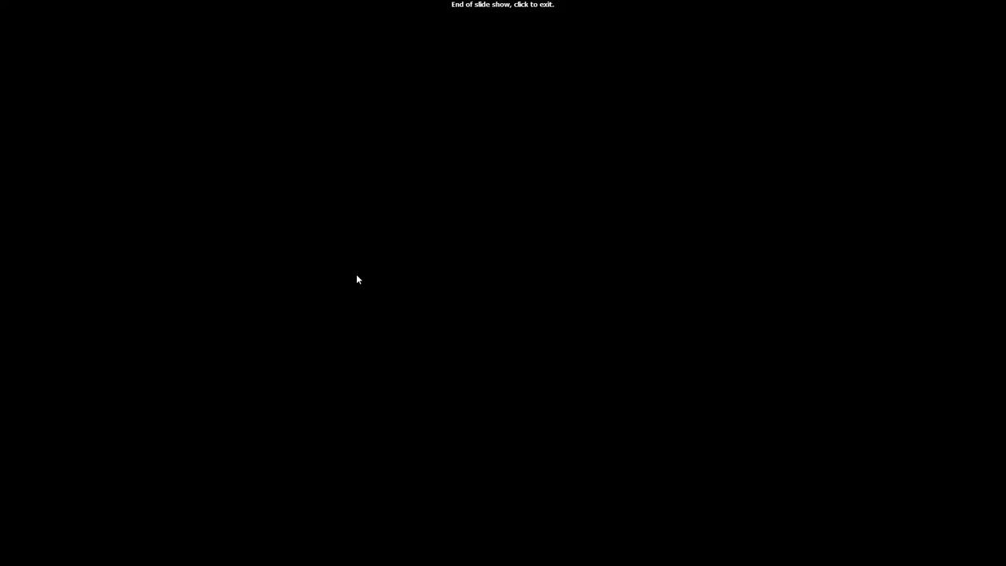
left_click(356, 279)
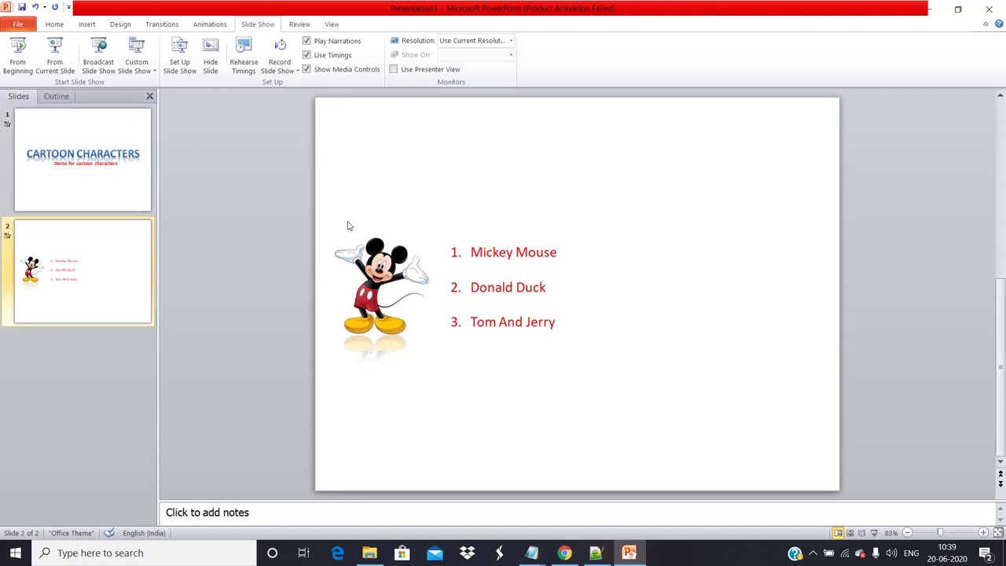
right_click(605, 200)
left_click(481, 146)
right_click(589, 157)
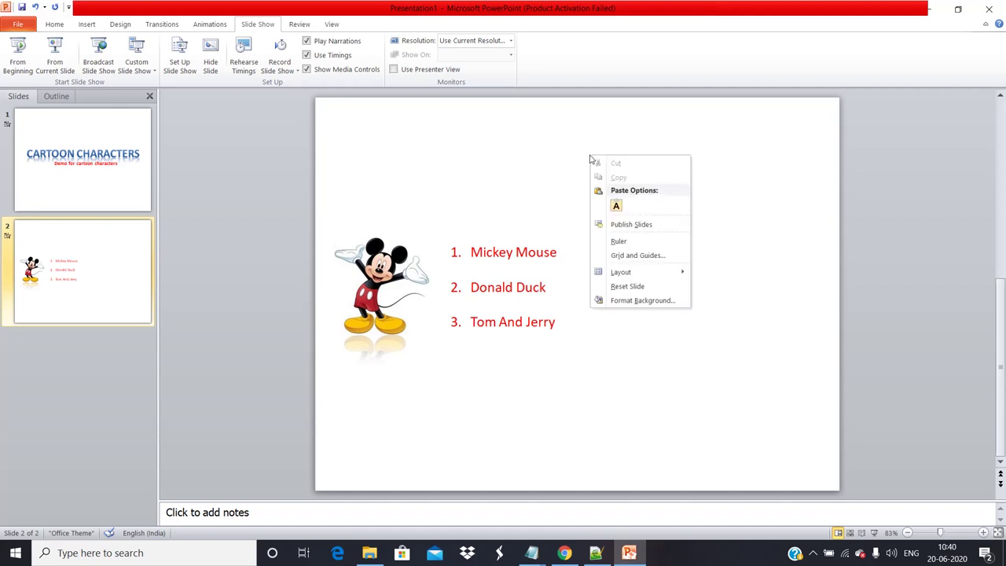
left_click(638, 300)
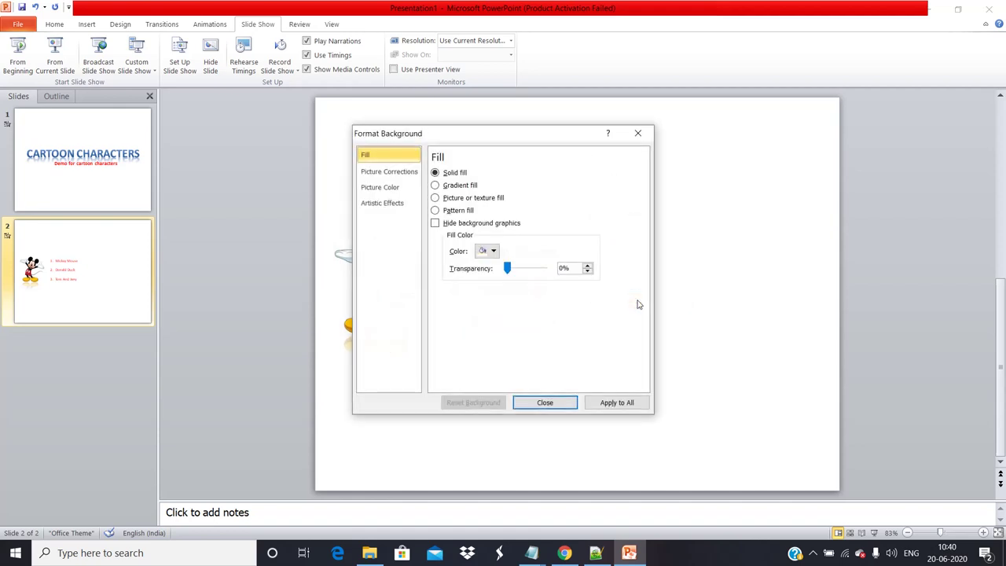
left_click(490, 251)
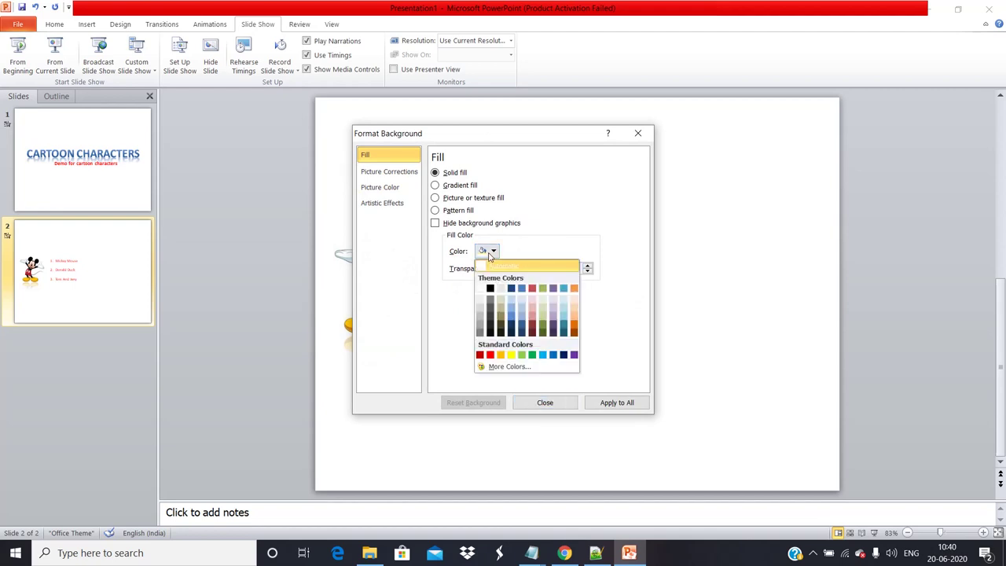
left_click(543, 312)
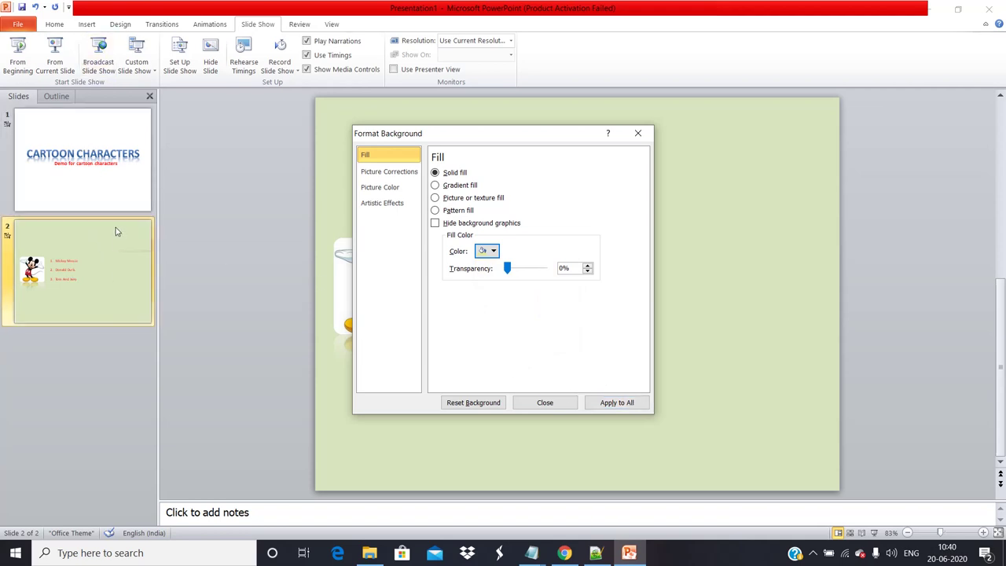
left_click(606, 406)
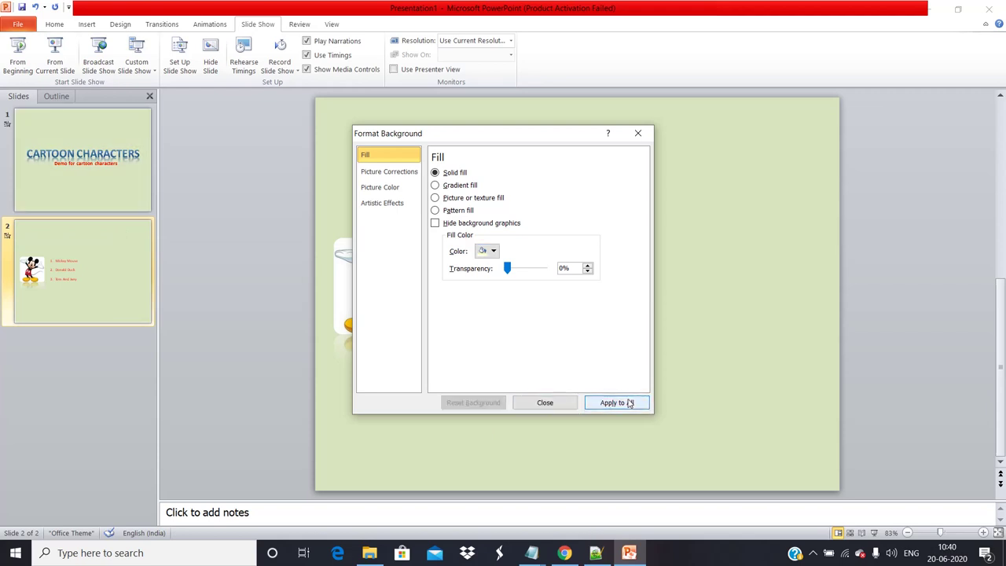
left_click(542, 402)
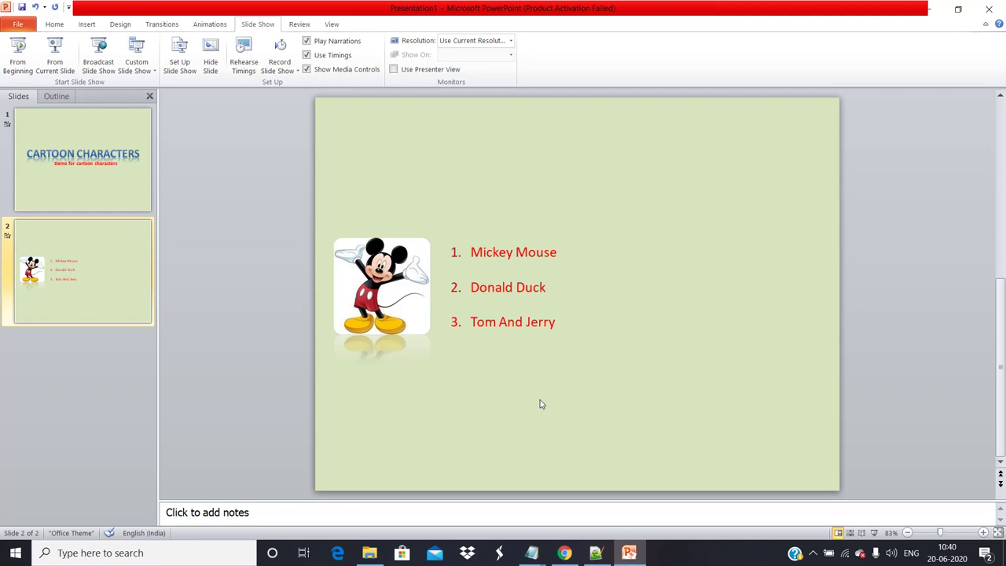
Enable the date 20-06-2020, slide number and 'Simply Learn' footer for the current slide
left_click(63, 25)
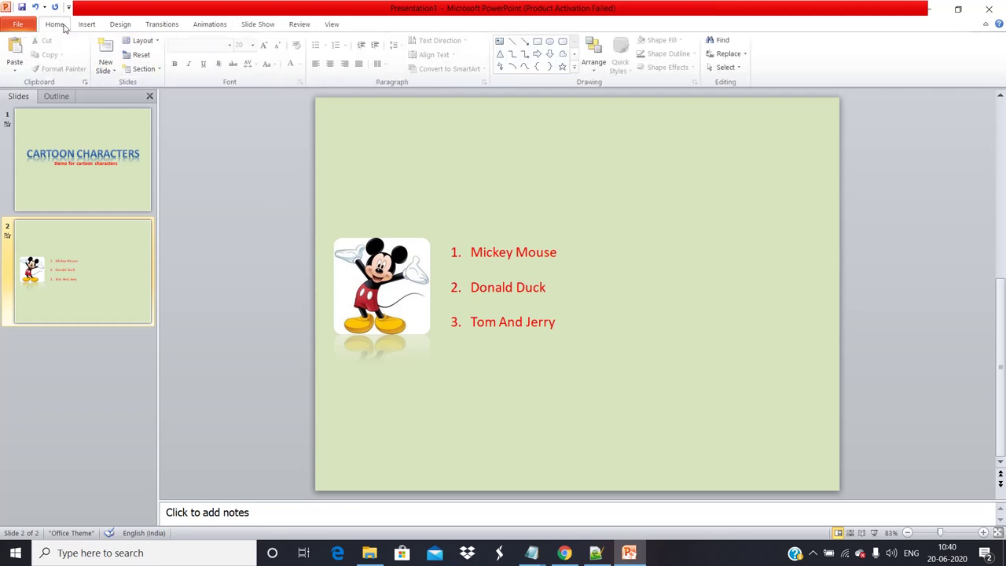
left_click(86, 24)
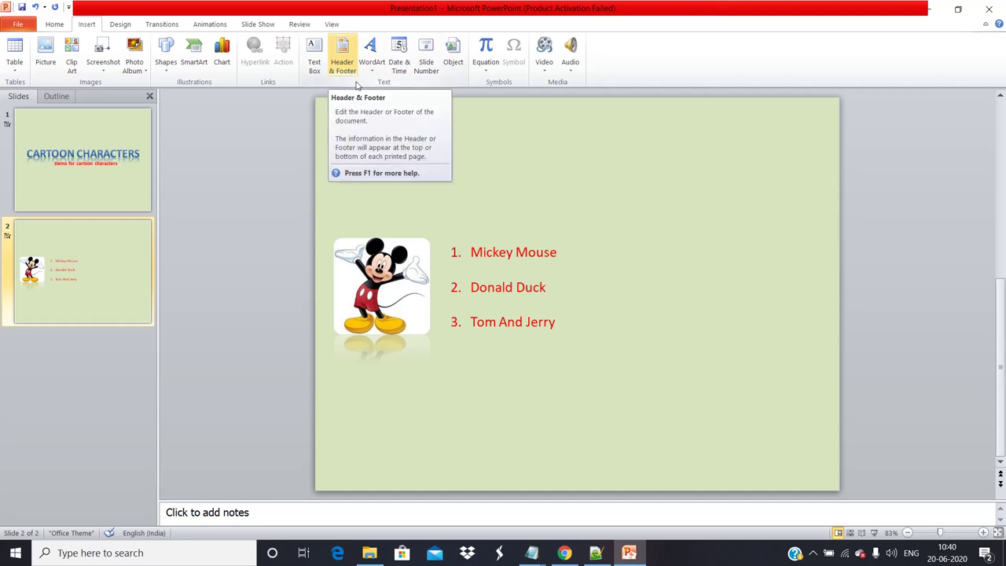
left_click(507, 284)
left_click(632, 222)
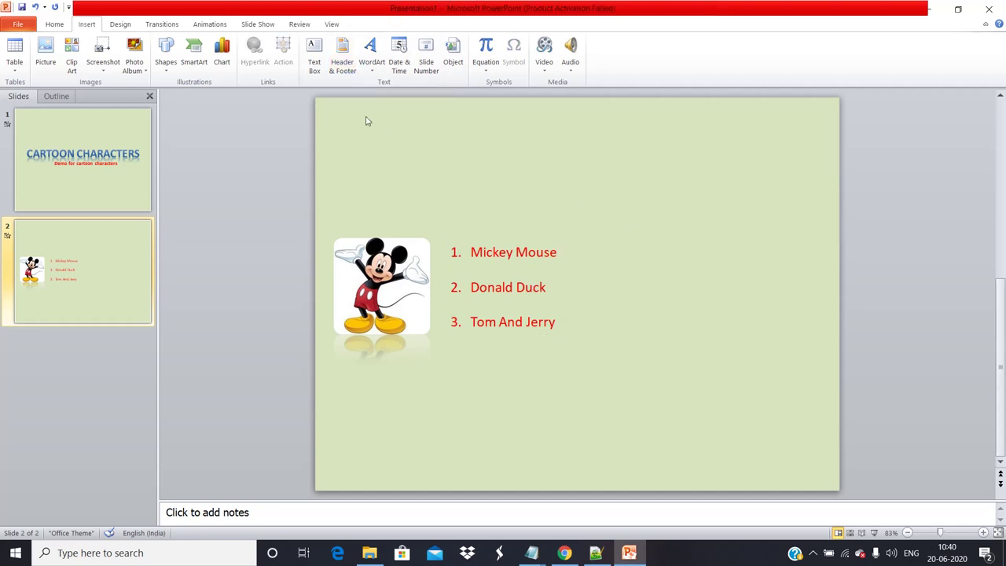
left_click(341, 60)
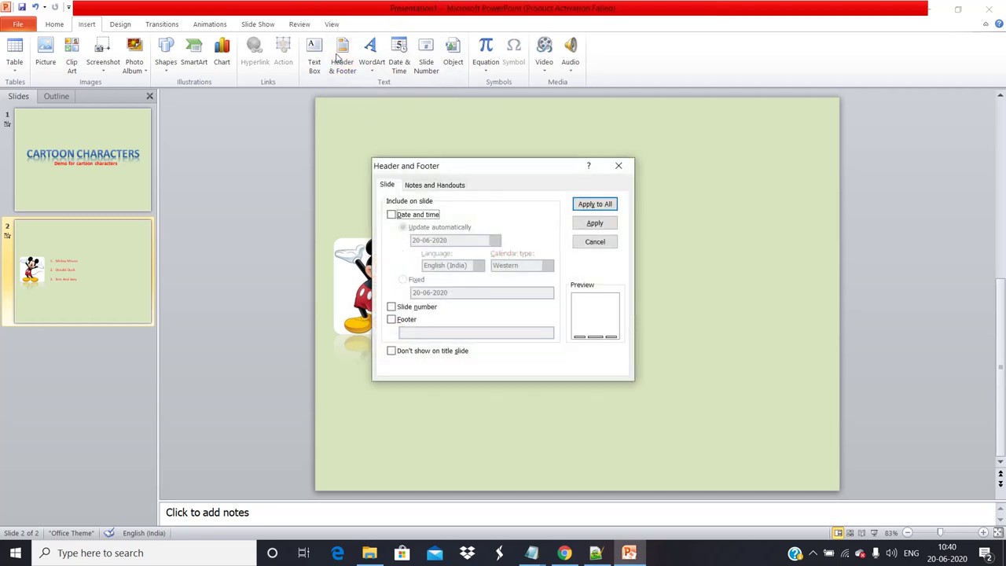
left_click(416, 220)
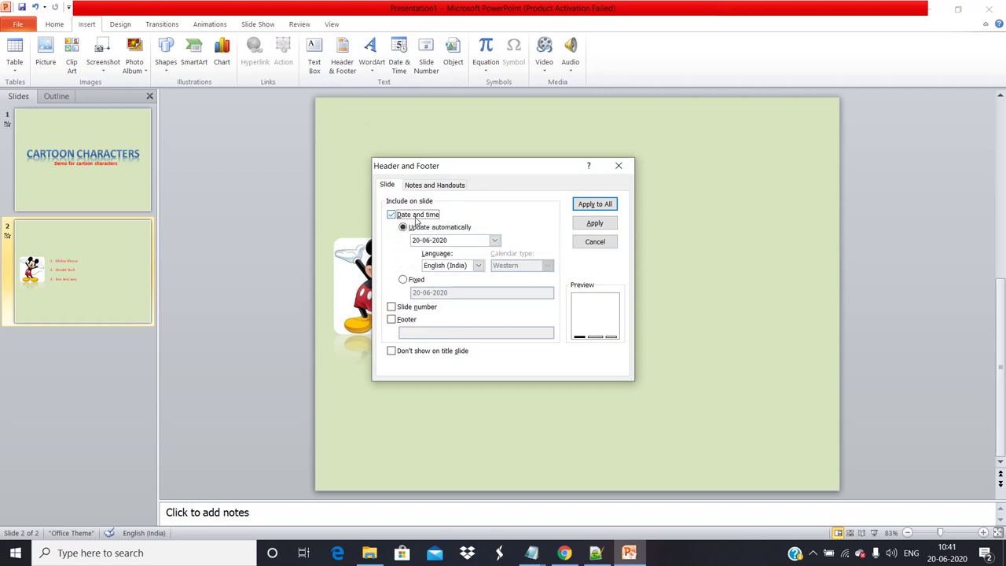
left_click(414, 311)
left_click(410, 320)
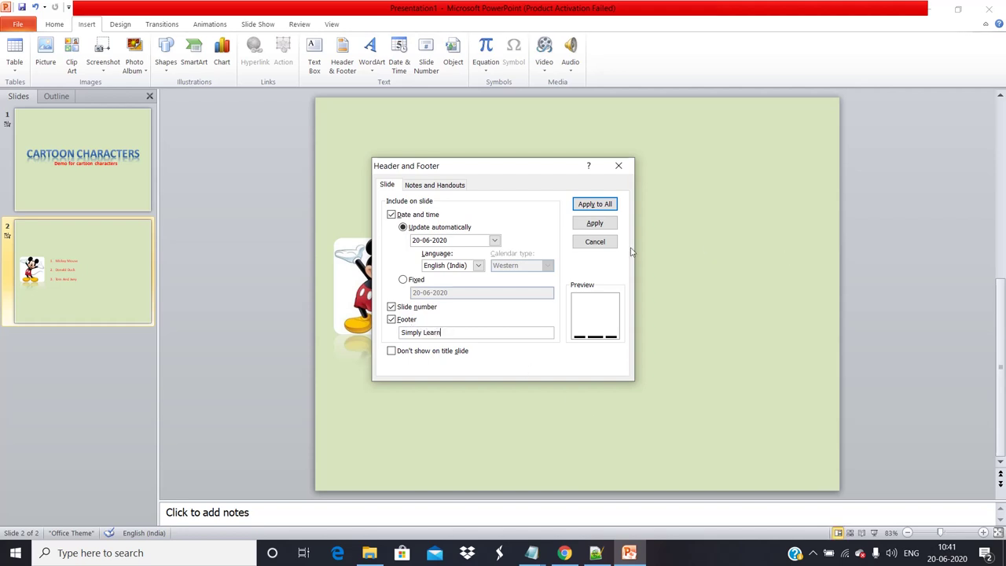
left_click(593, 225)
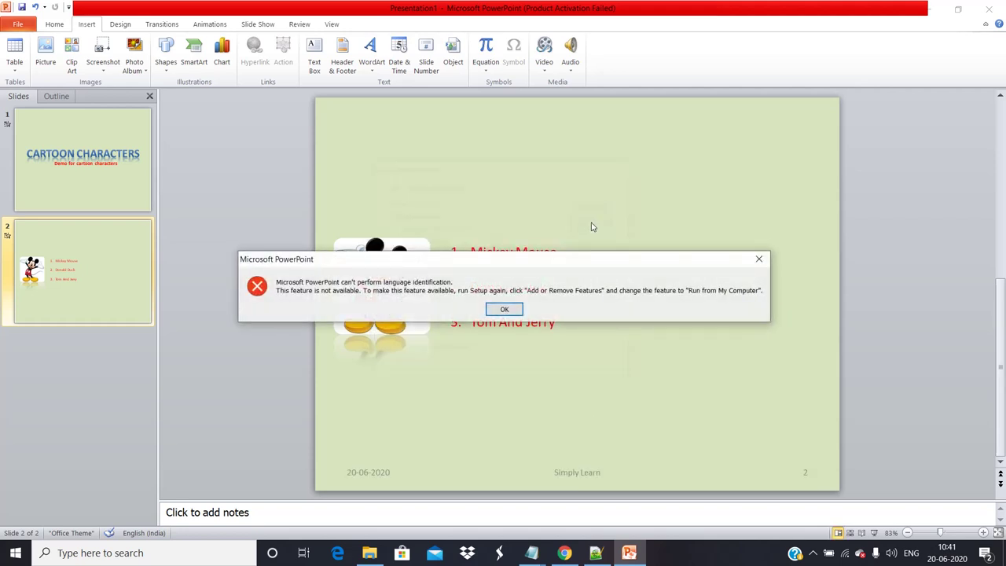
left_click(514, 308)
Apply the header and footer settings to all slides and check slide 1's footer
left_click(343, 55)
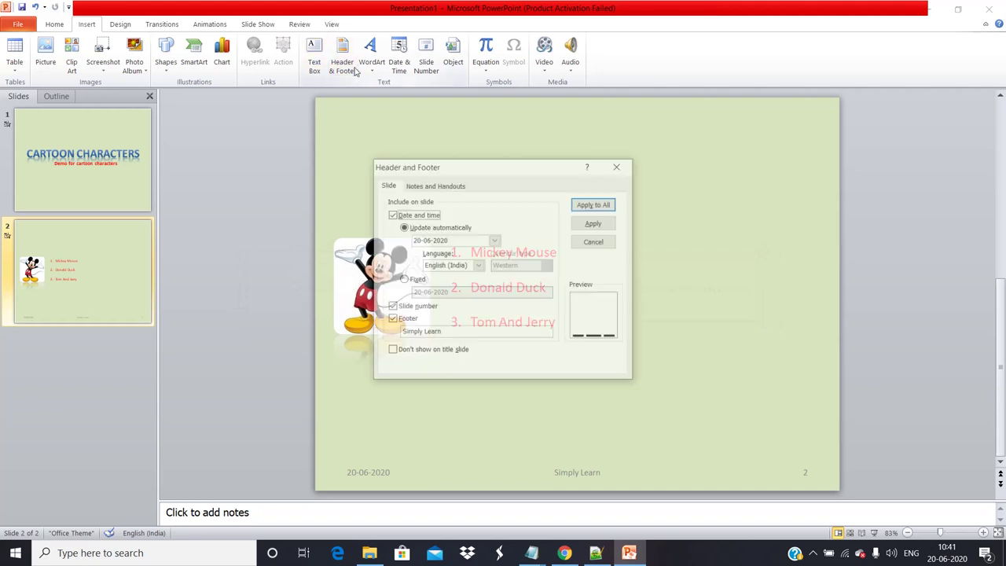
left_click(594, 204)
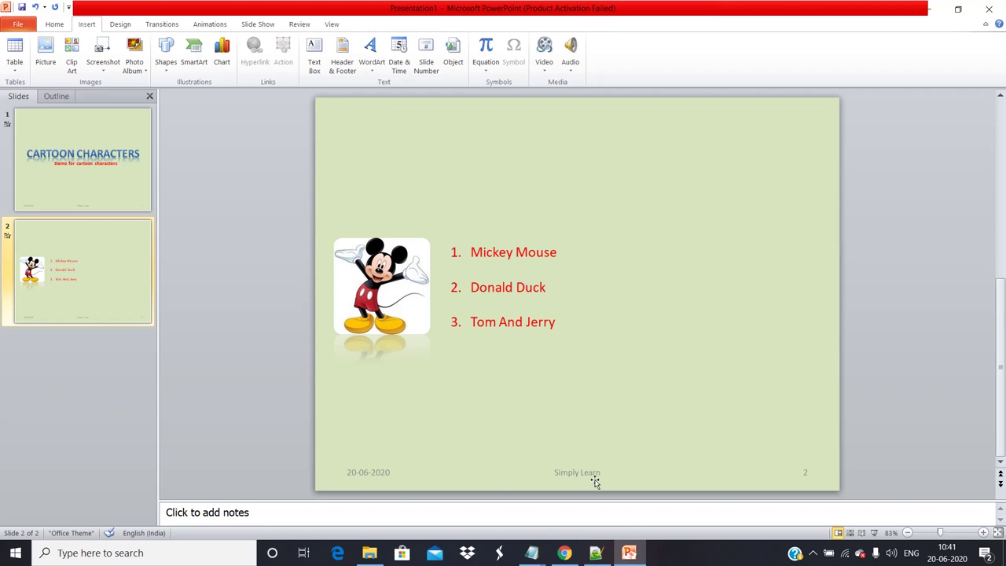
left_click(23, 209)
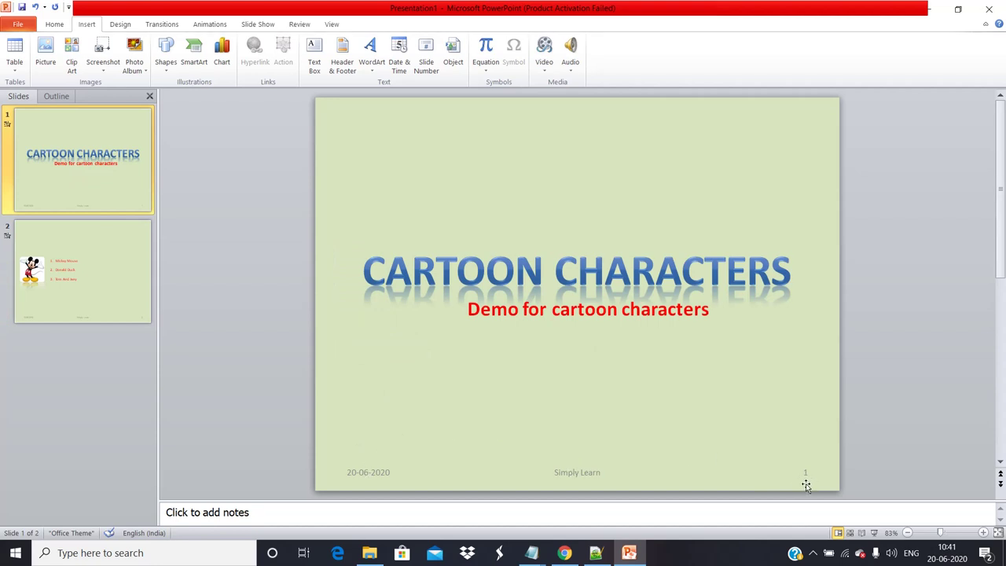
left_click(55, 291)
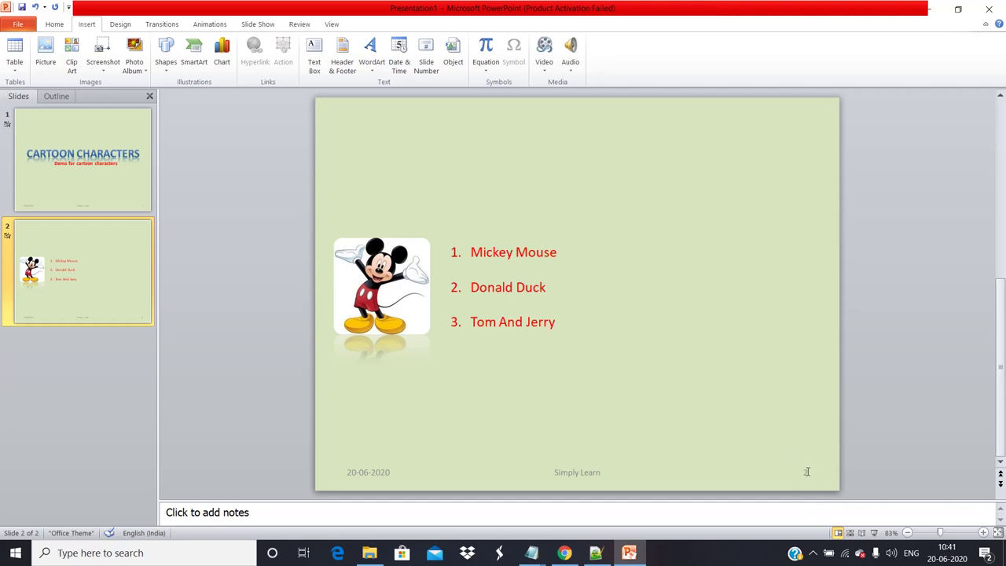
left_click(251, 24)
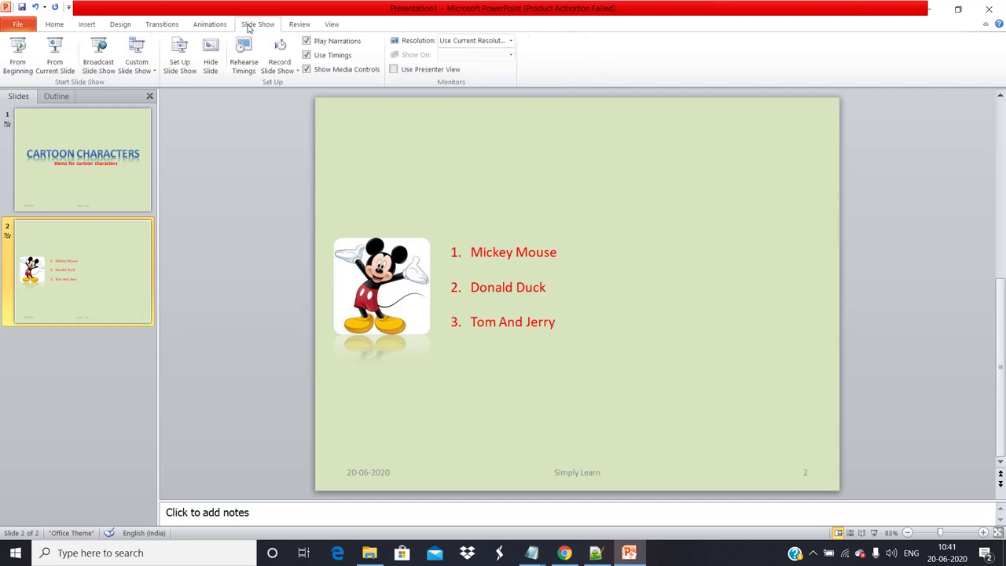
left_click(14, 56)
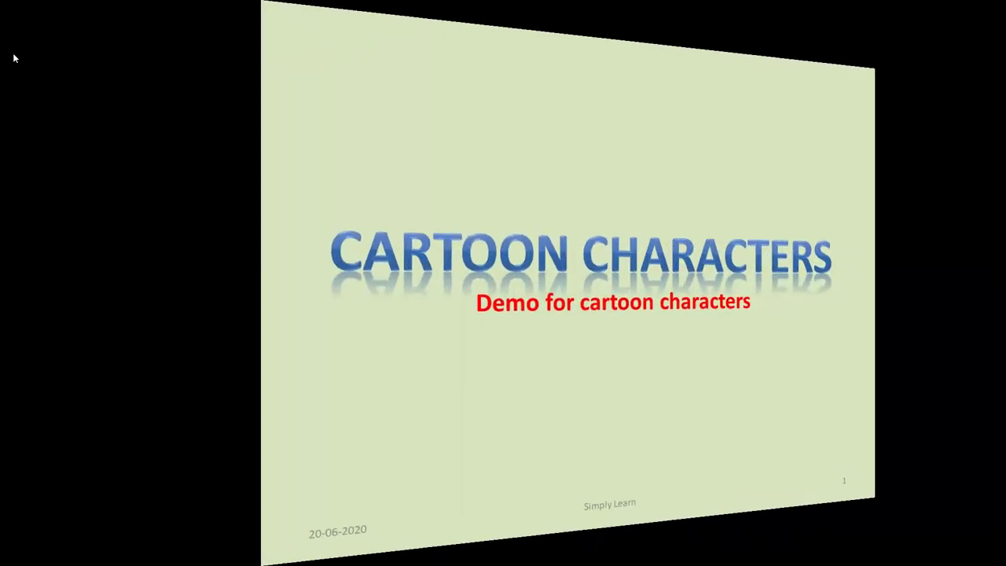
left_click(14, 55)
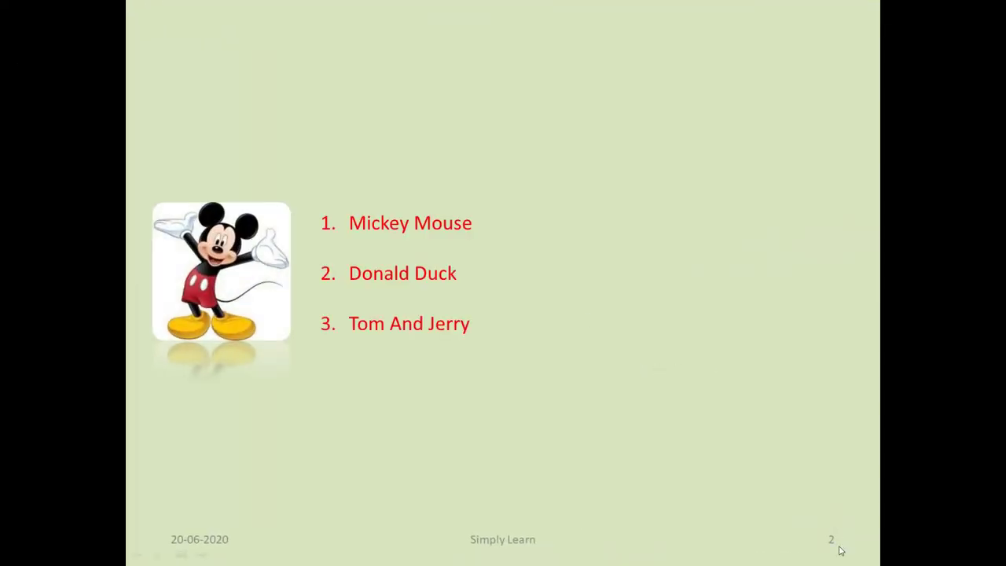
key("Escape")
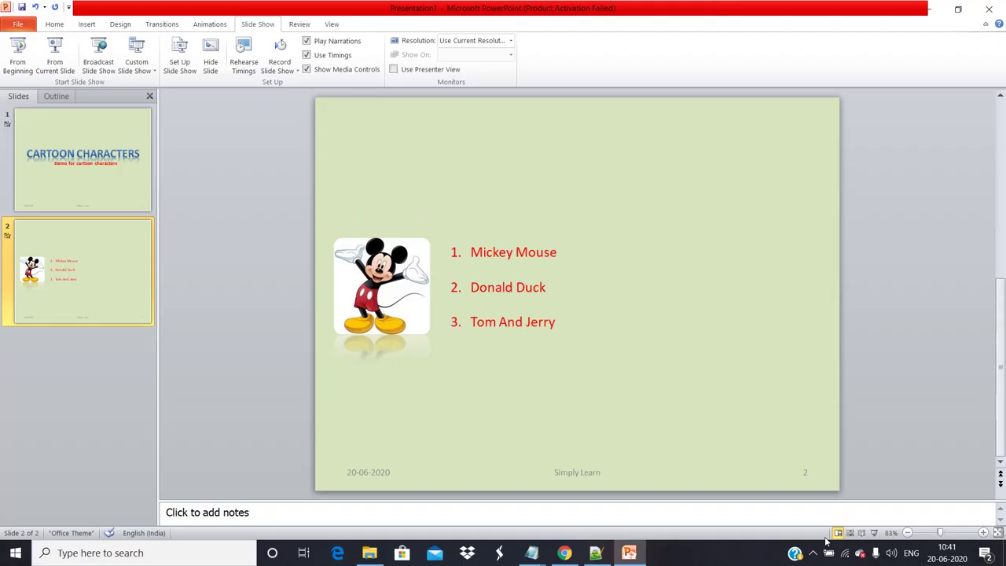
Add a new blank slide 3 from the thumbnail pane's right-click menu
left_click(81, 358)
right_click(83, 353)
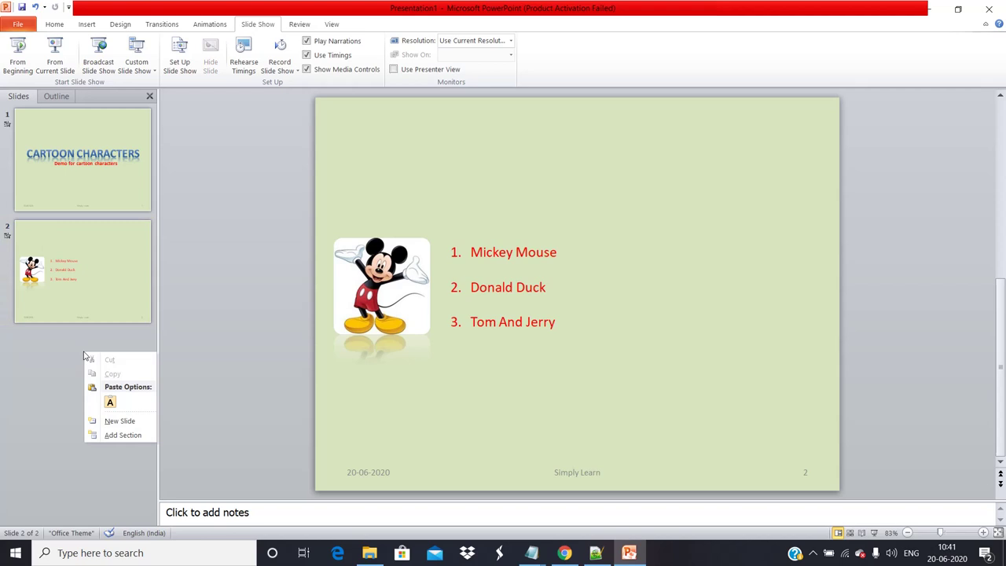
left_click(110, 422)
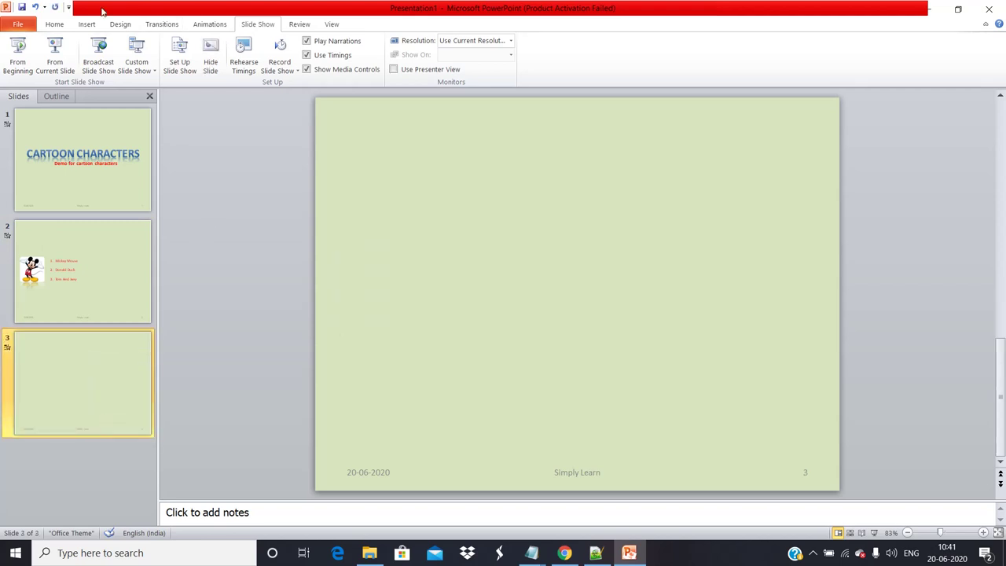
Bring up the Shapes gallery on the Insert tab
left_click(55, 25)
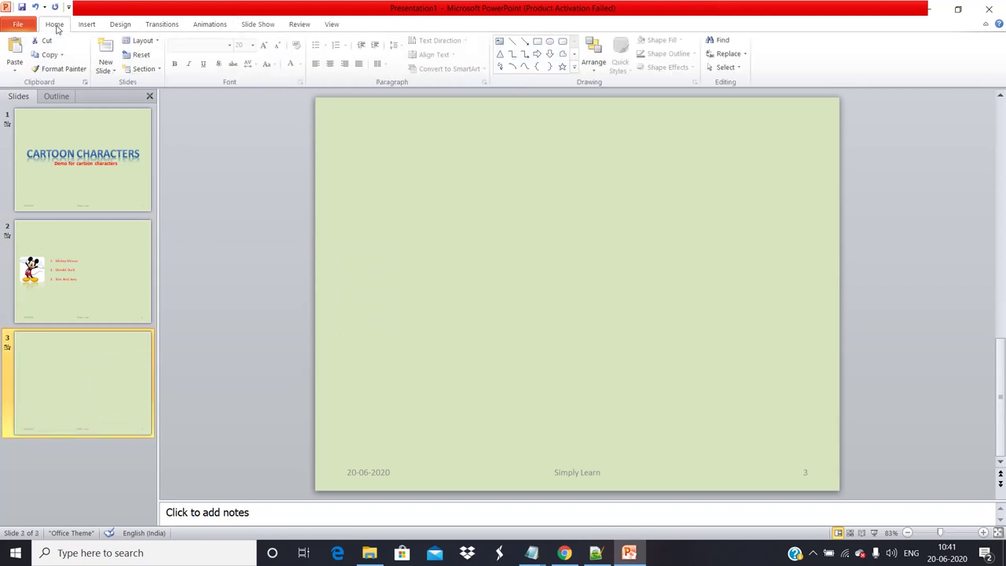
left_click(87, 25)
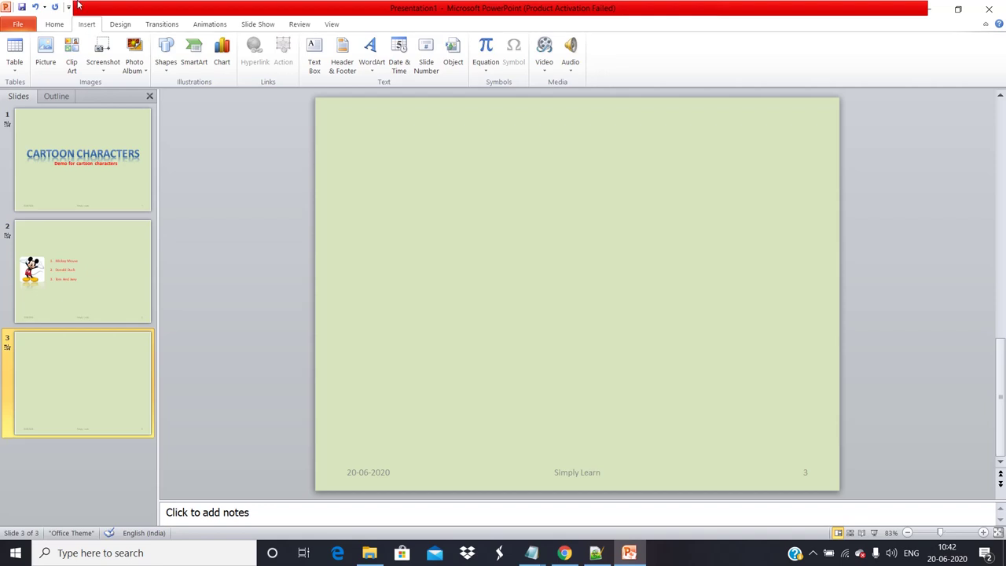
left_click(165, 63)
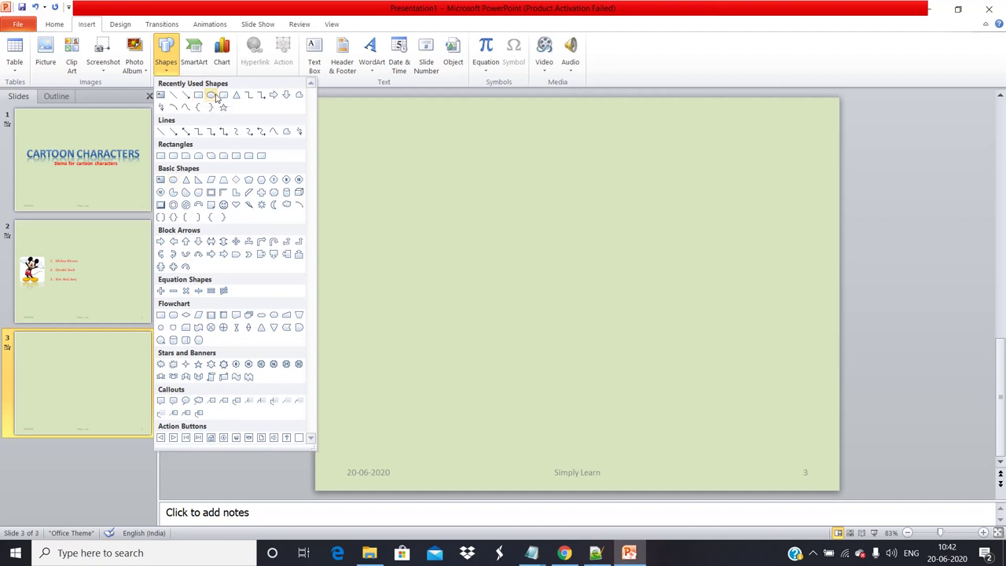
Draw a circle in the upper left of slide 3 with the Oval shape
left_click(211, 97)
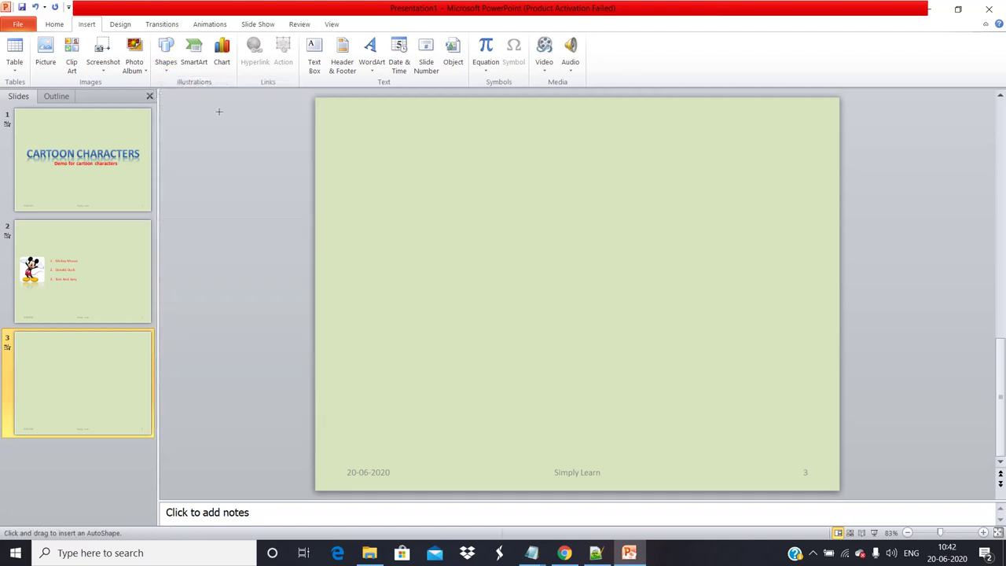
left_click(166, 59)
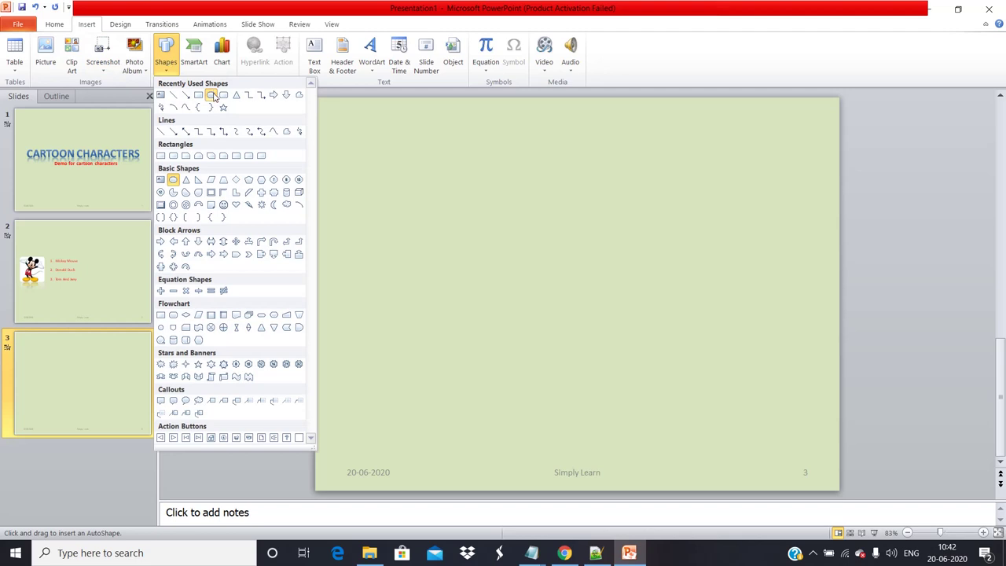
key("Escape")
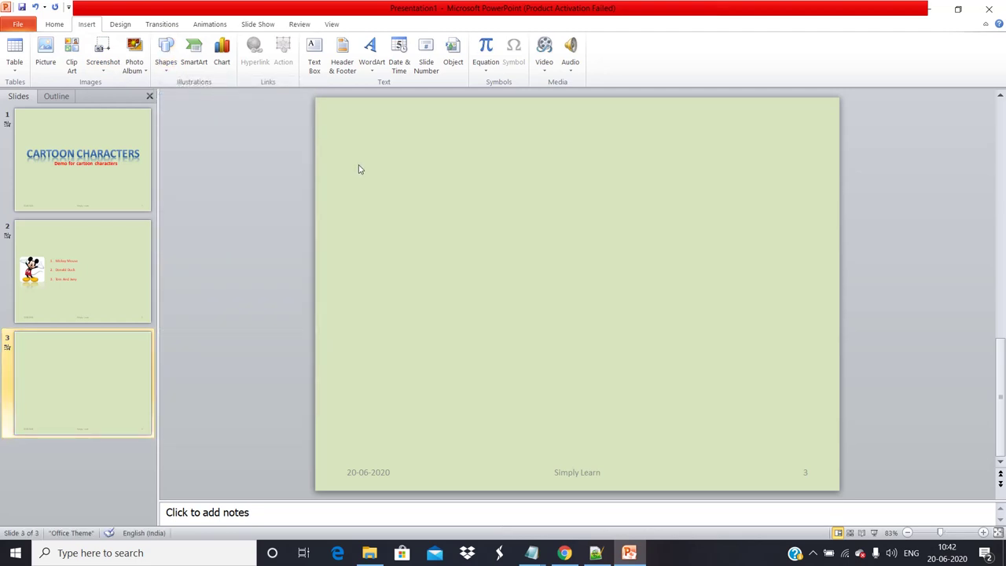
left_click(166, 55)
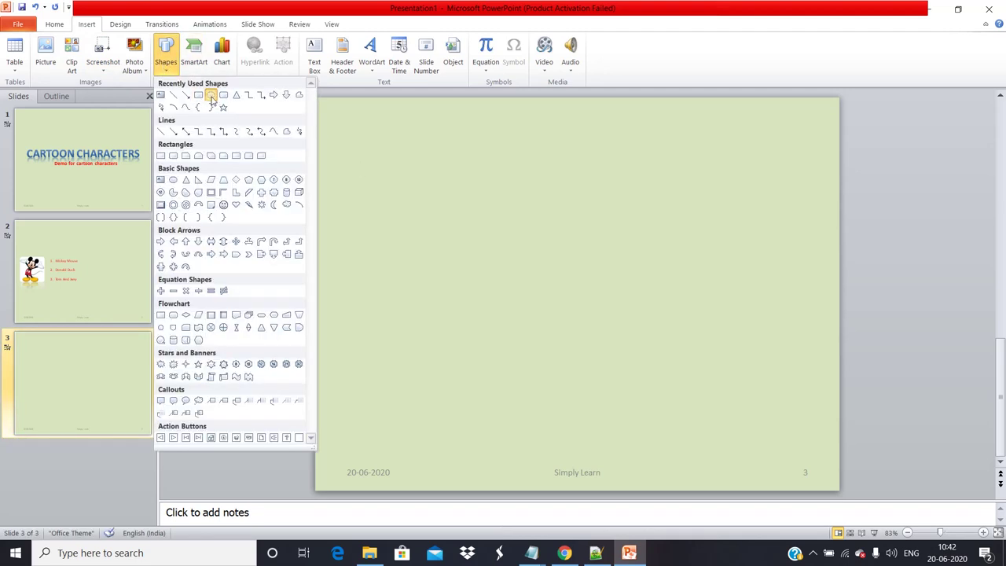
left_click(211, 98)
mouse_move(391, 178)
left_mouse_down()
mouse_move(402, 208)
mouse_move(490, 218)
mouse_move(472, 255)
left_mouse_up()
Draw a large rectangle on the right and connect the circle to it with an arrow
left_click(165, 51)
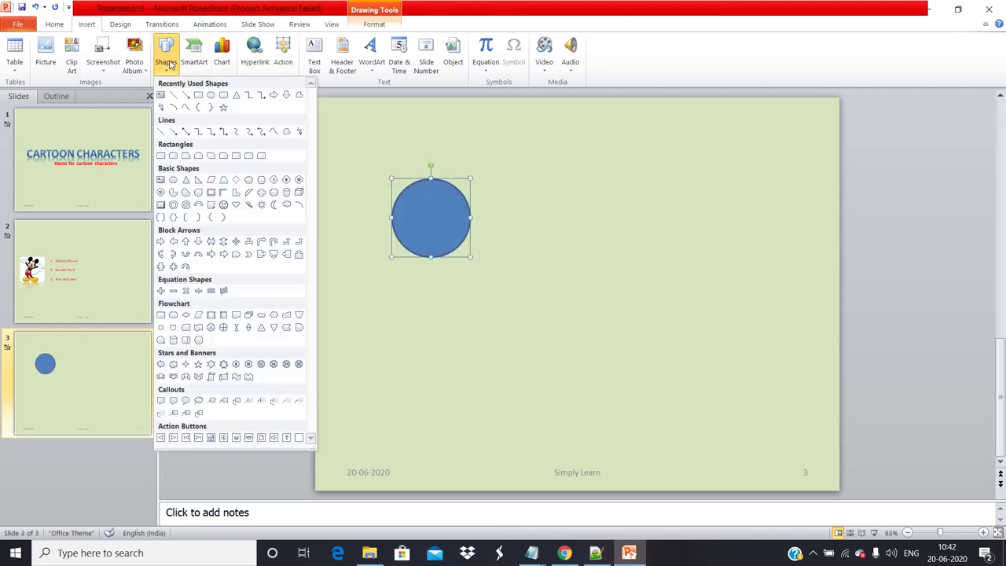
left_click(197, 95)
left_click_drag(593, 218, 796, 335)
left_click(157, 51)
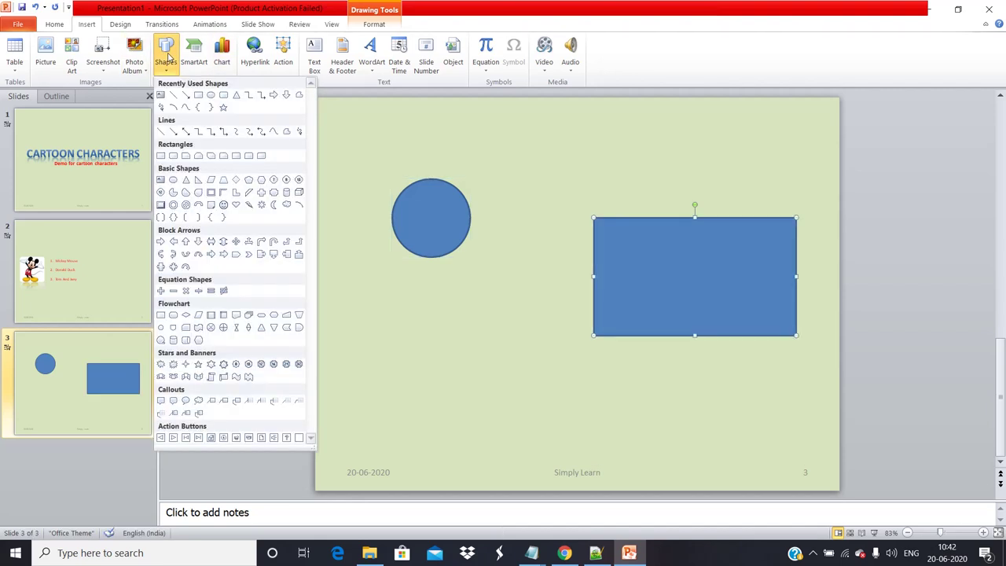
left_click(185, 95)
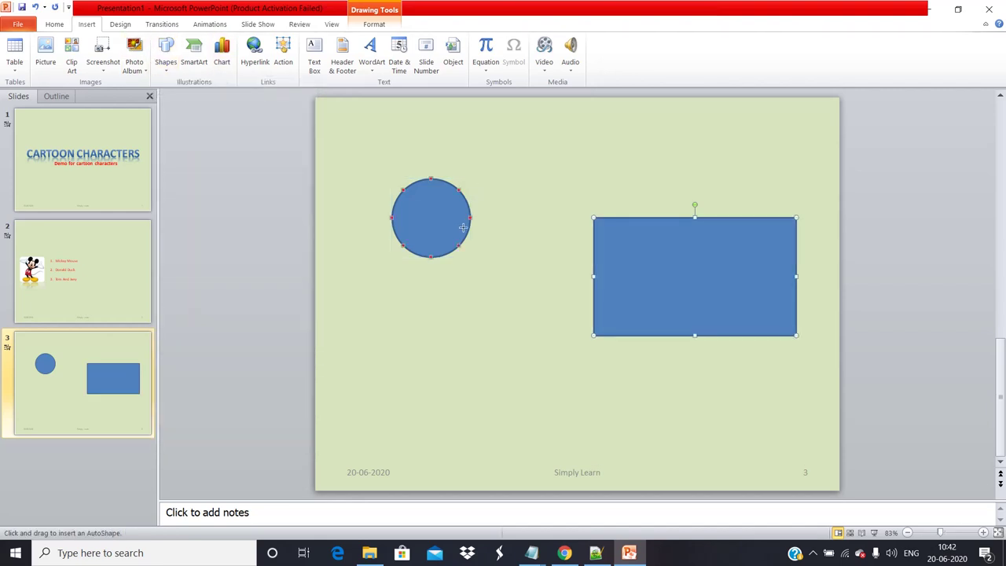
left_click_drag(470, 217, 592, 274)
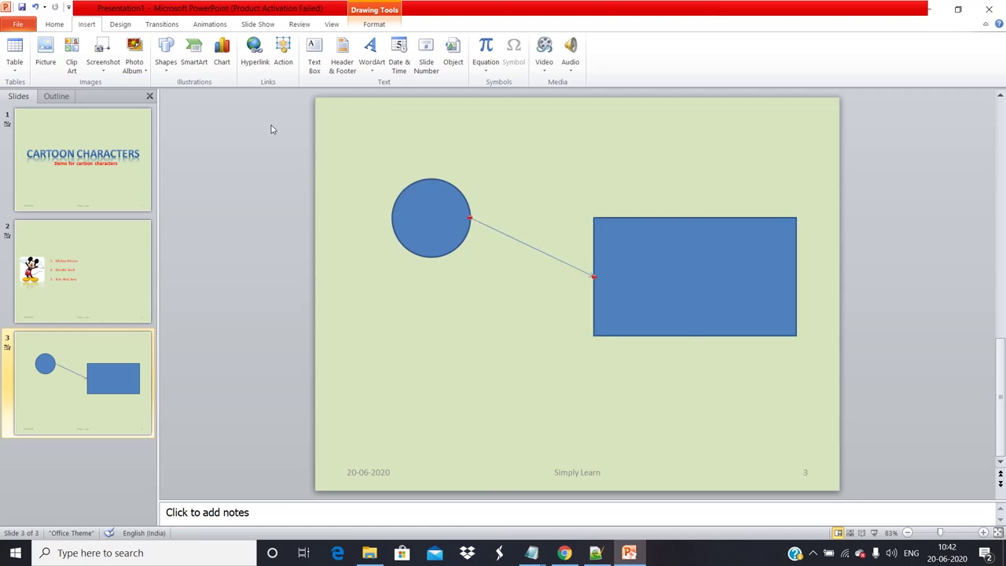
Draw a small rectangle over the circle's top-left and select it
left_click(165, 55)
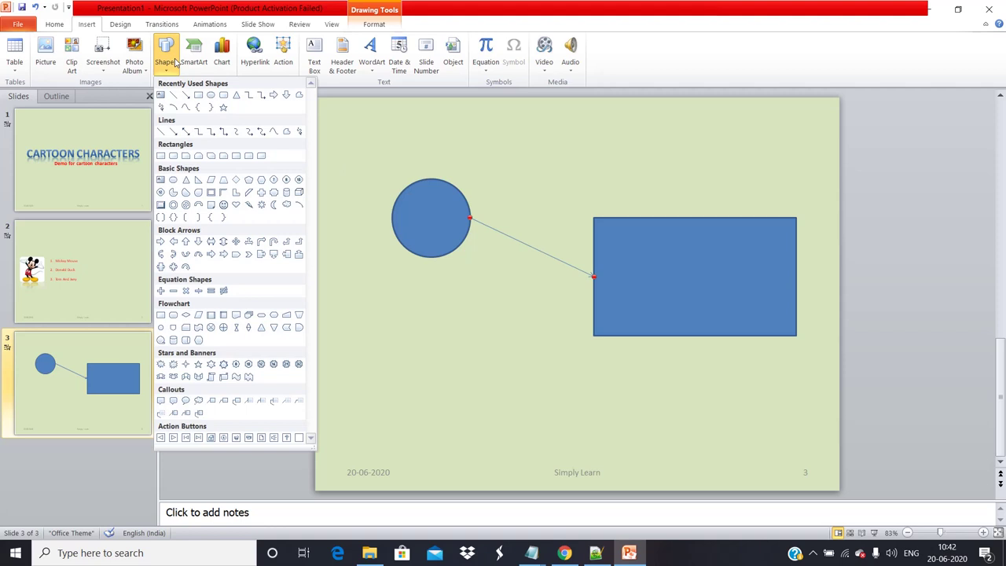
left_click(199, 96)
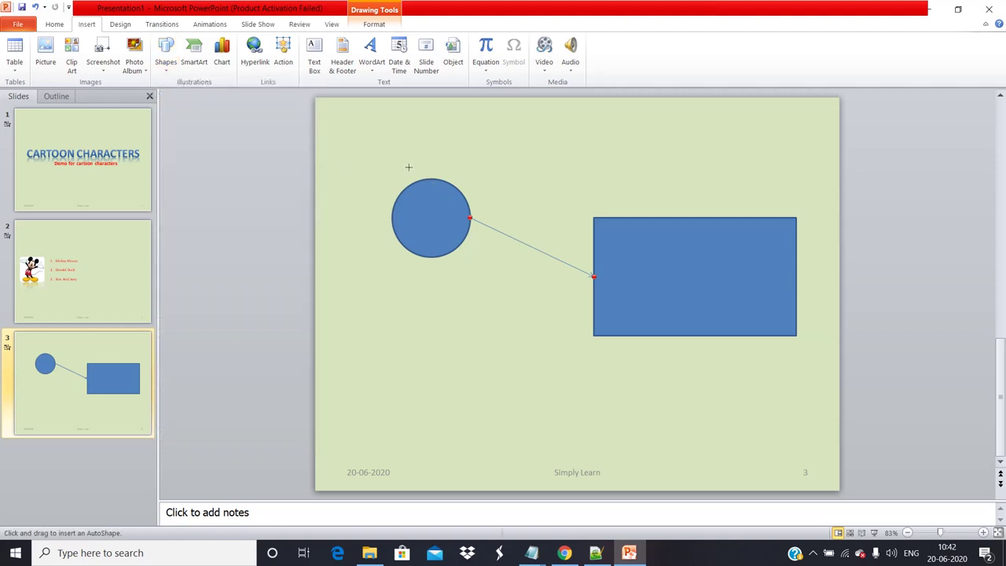
left_click_drag(391, 145, 425, 199)
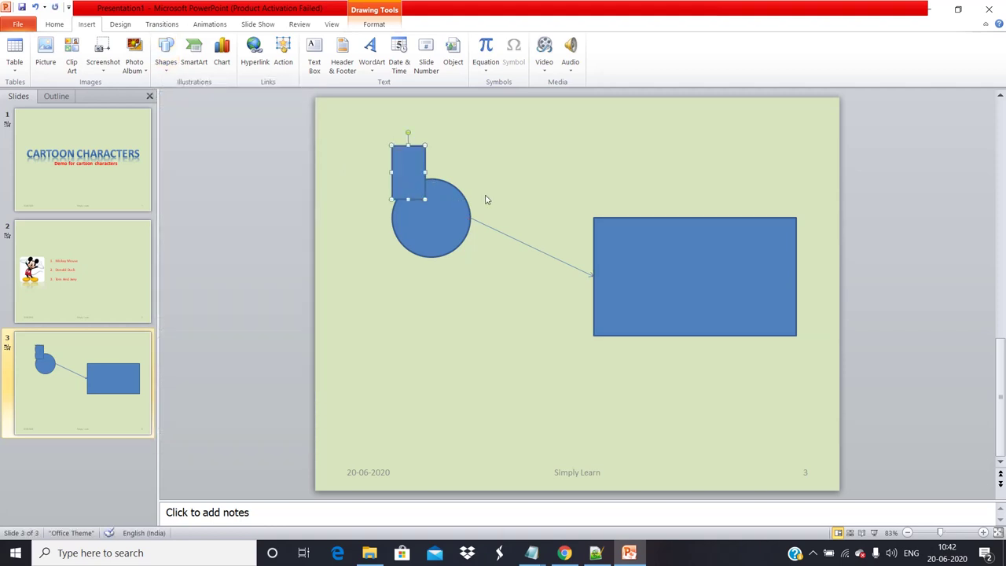
left_click(486, 199)
left_click(423, 180)
Try a light olive green fill on the small rectangle in Format Shape
right_click(404, 178)
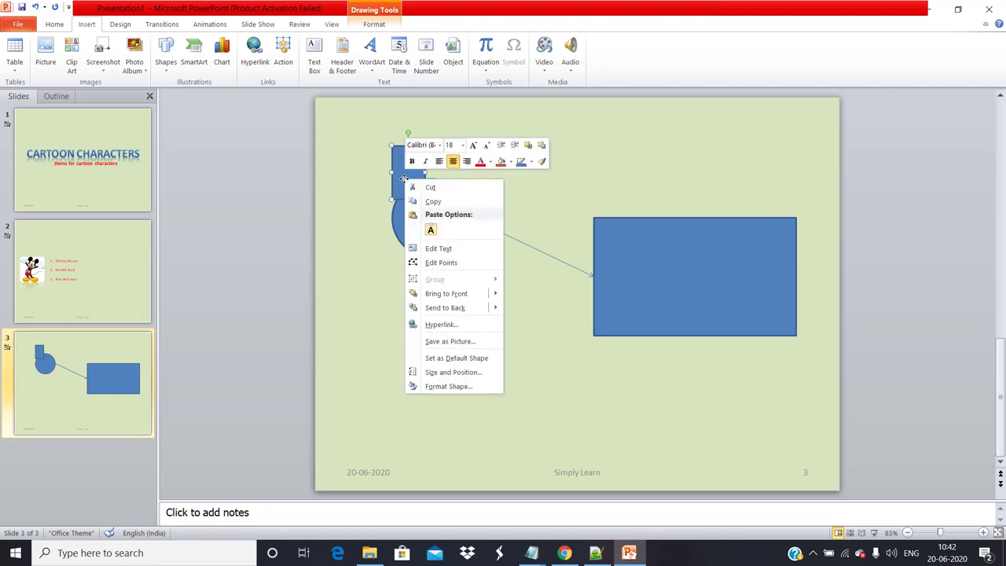
left_click(447, 386)
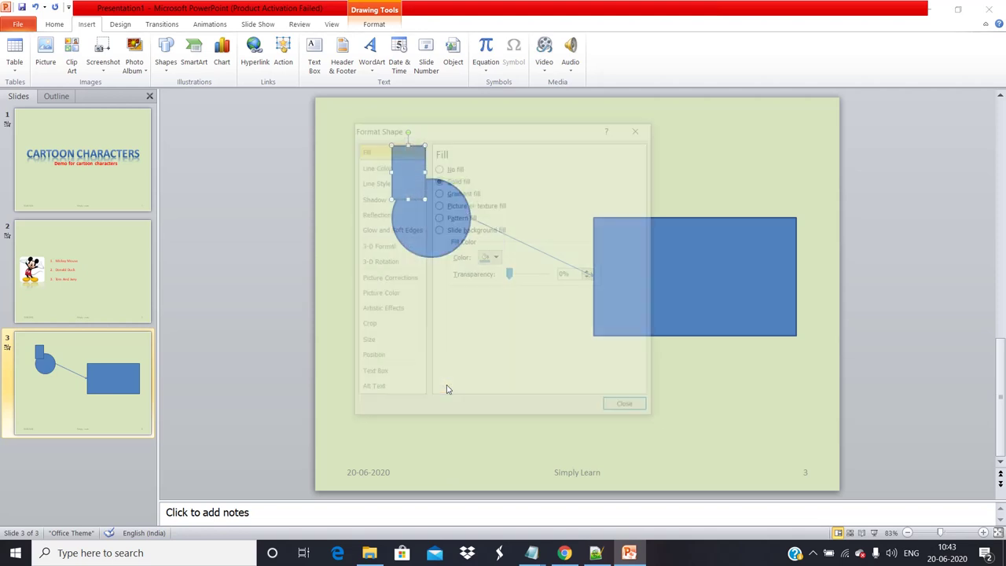
left_click(495, 257)
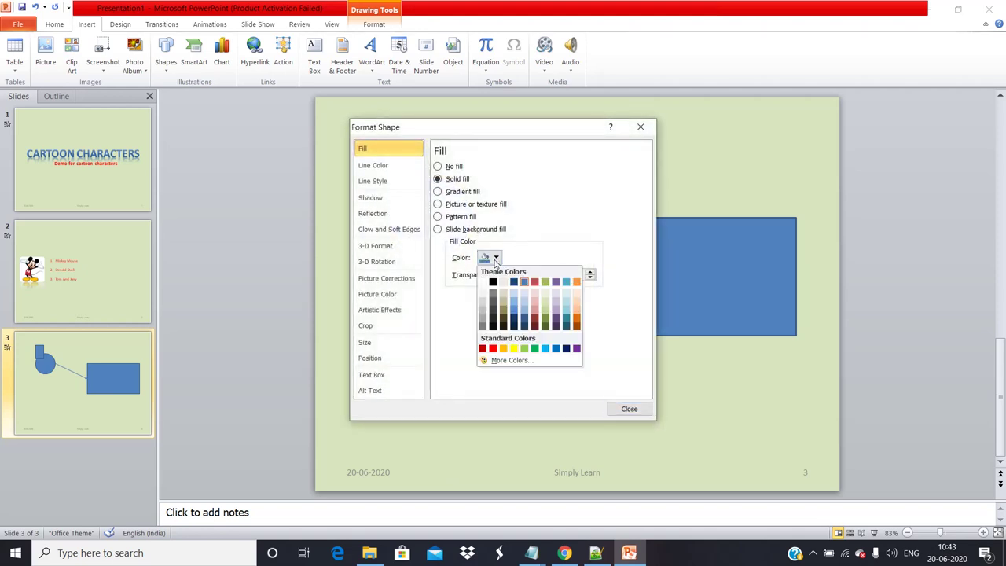
left_click(546, 317)
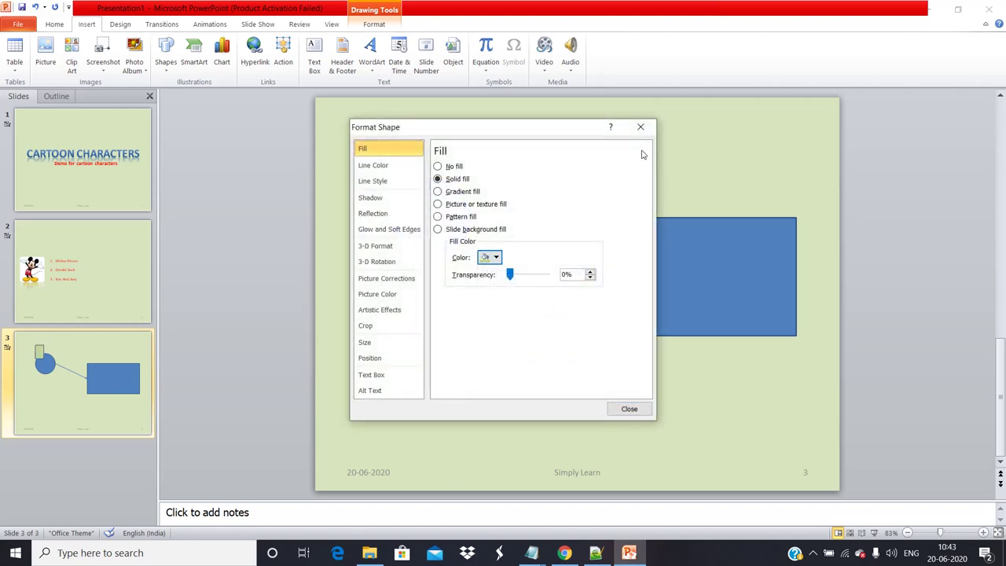
left_click(629, 409)
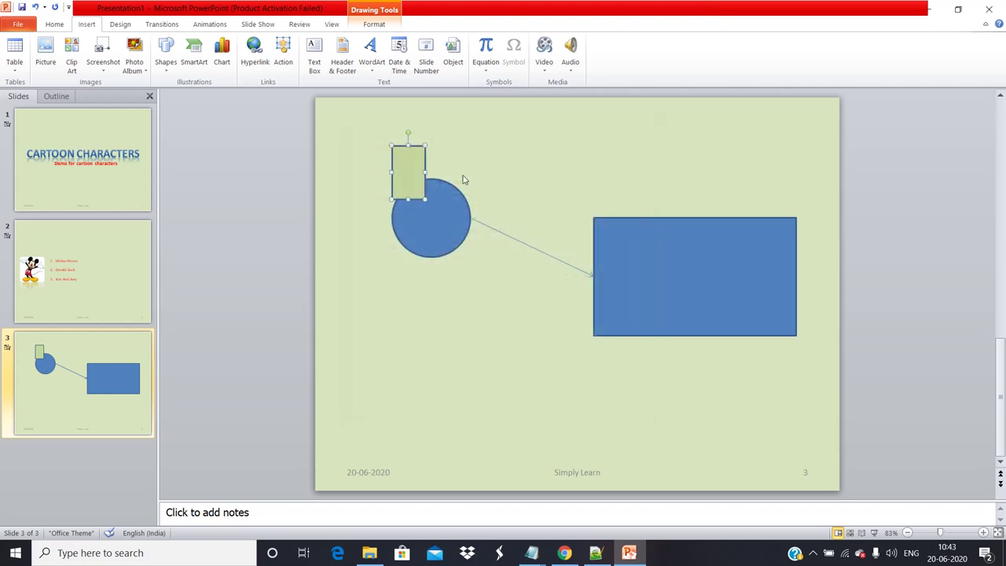
Fill the small rectangle dark blue from the mini toolbar's Shape Fill palette
right_click(407, 172)
left_click(512, 157)
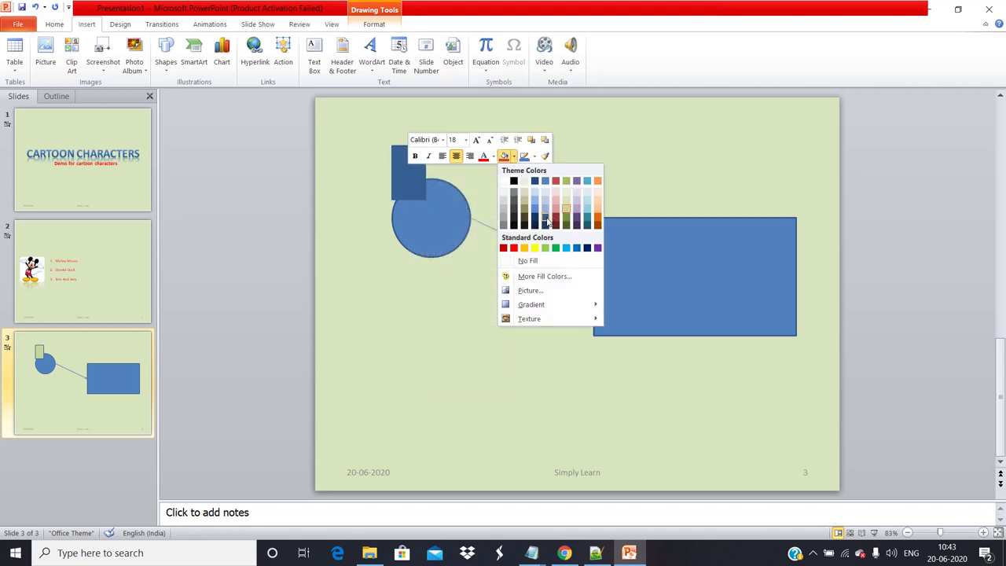
left_click(545, 223)
double_click(461, 222)
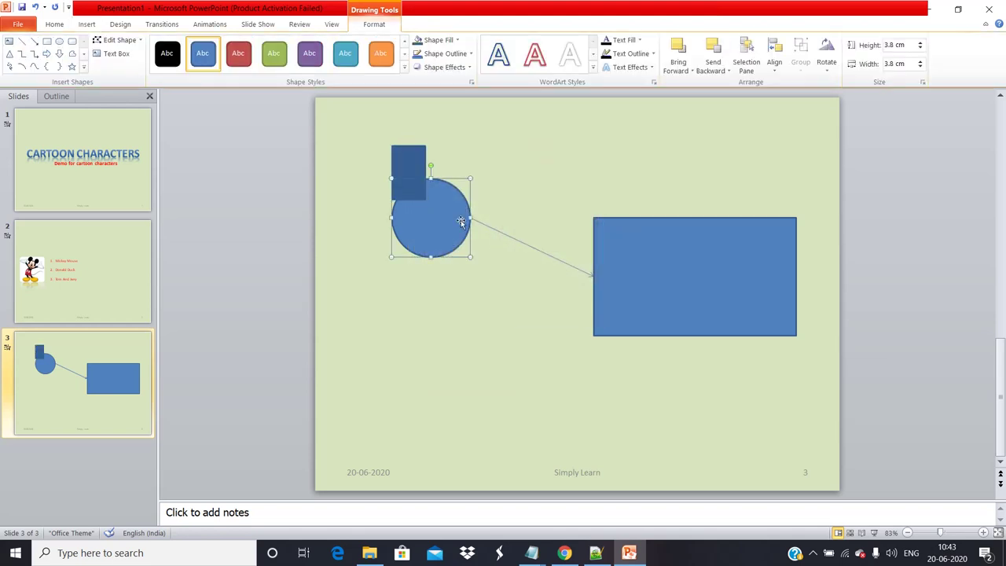
left_click(415, 171)
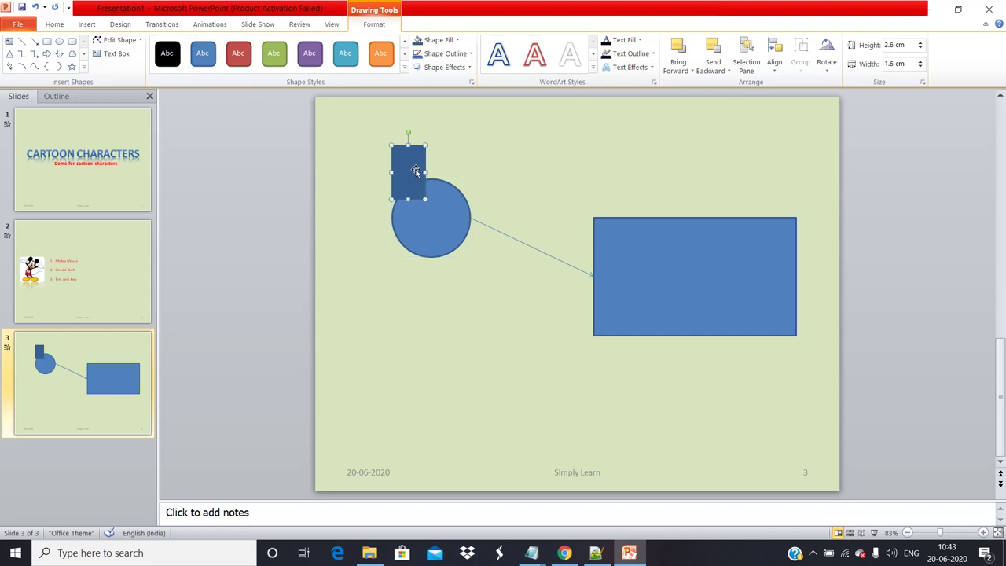
Give the small rectangle a yellow outline from the mini toolbar's Shape Outline
right_click(416, 171)
left_click(408, 159)
right_click(408, 154)
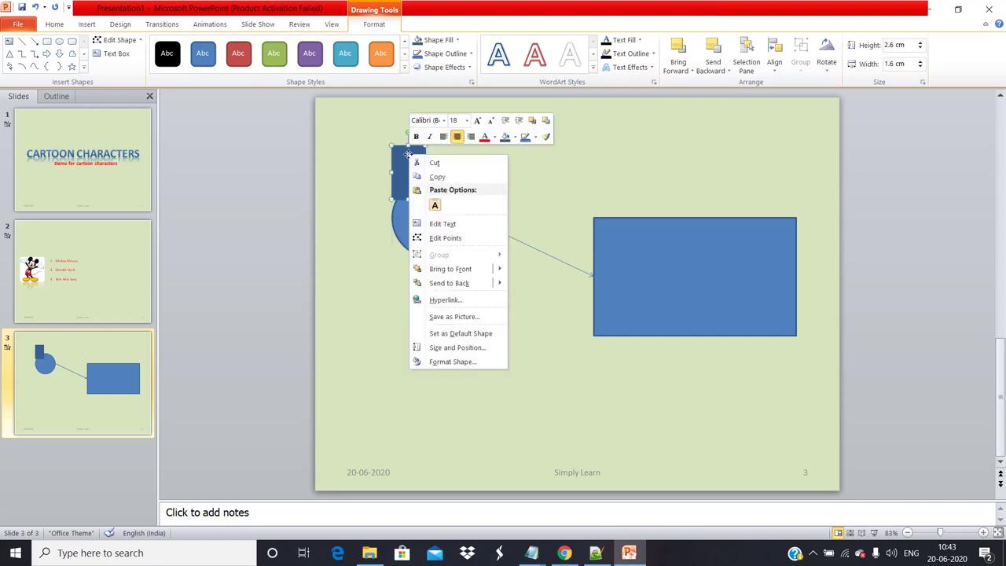
left_click(495, 137)
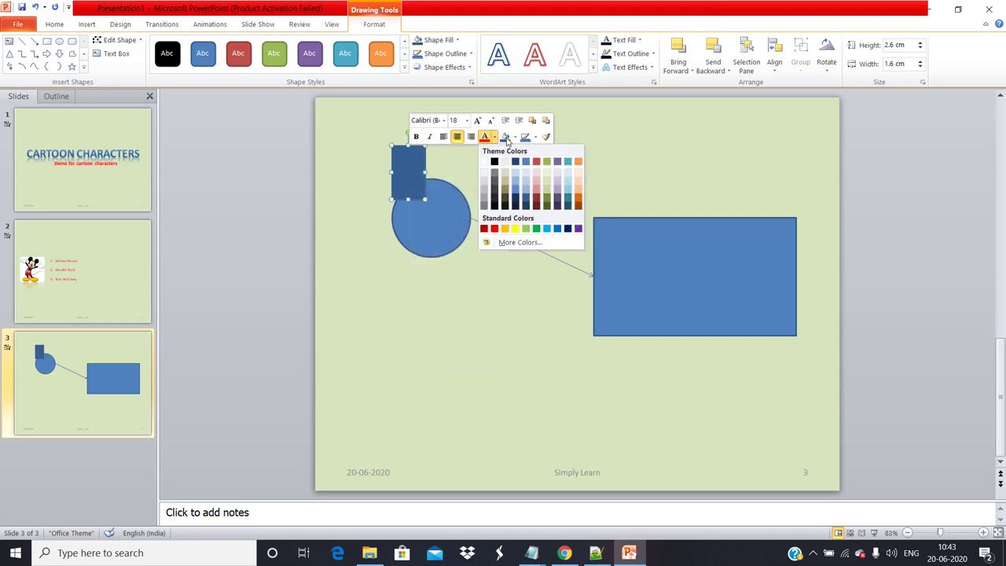
left_click(536, 139)
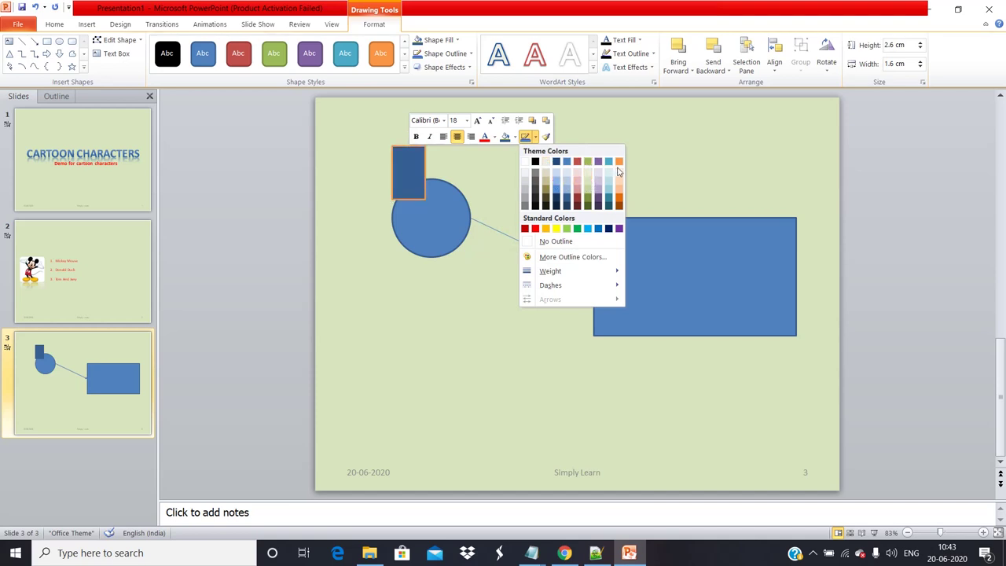
left_click(555, 229)
left_click(554, 232)
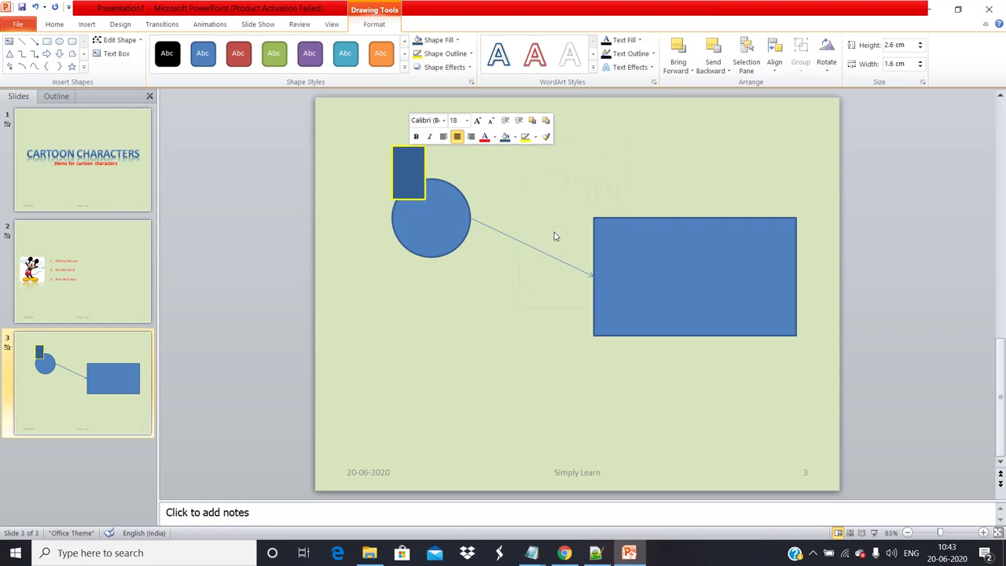
left_click(435, 216)
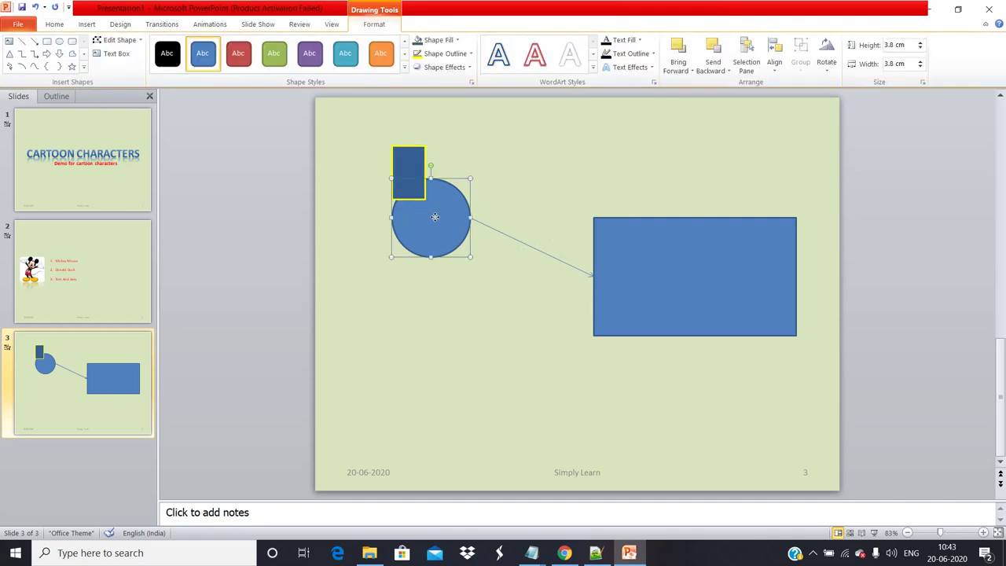
left_click(403, 162)
Send the small rectangle behind the circle using the stacking order options
left_click(447, 214)
left_click(408, 164)
right_click(409, 164)
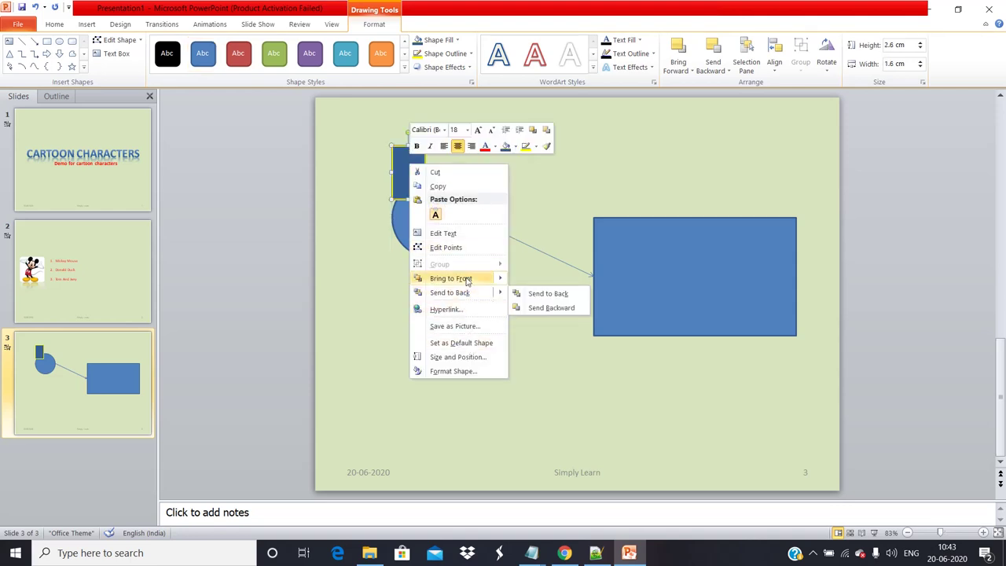
mouse_move(467, 281)
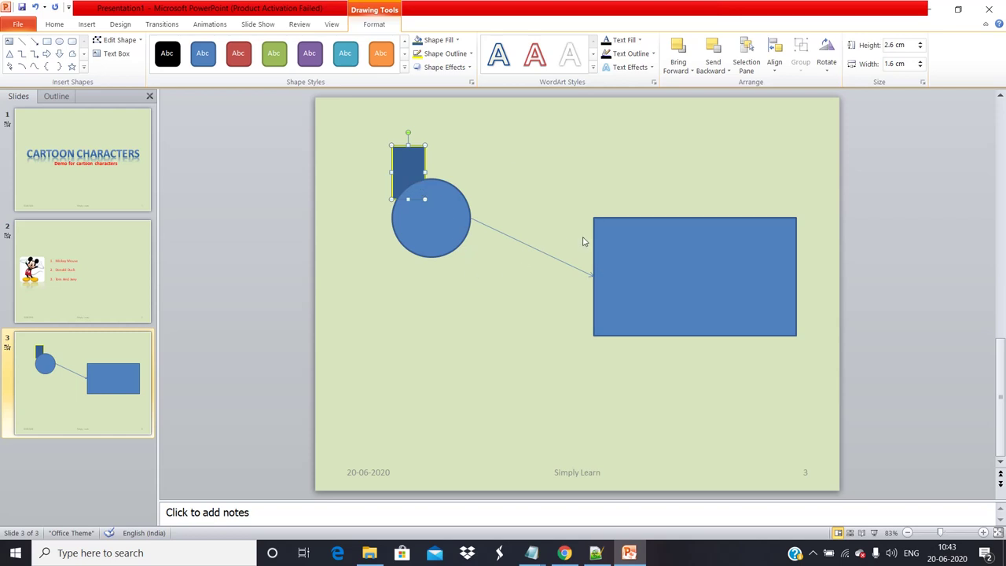
Apply the shaded red intense shape style to the large rectangle, then return to slide 1
left_click(677, 284)
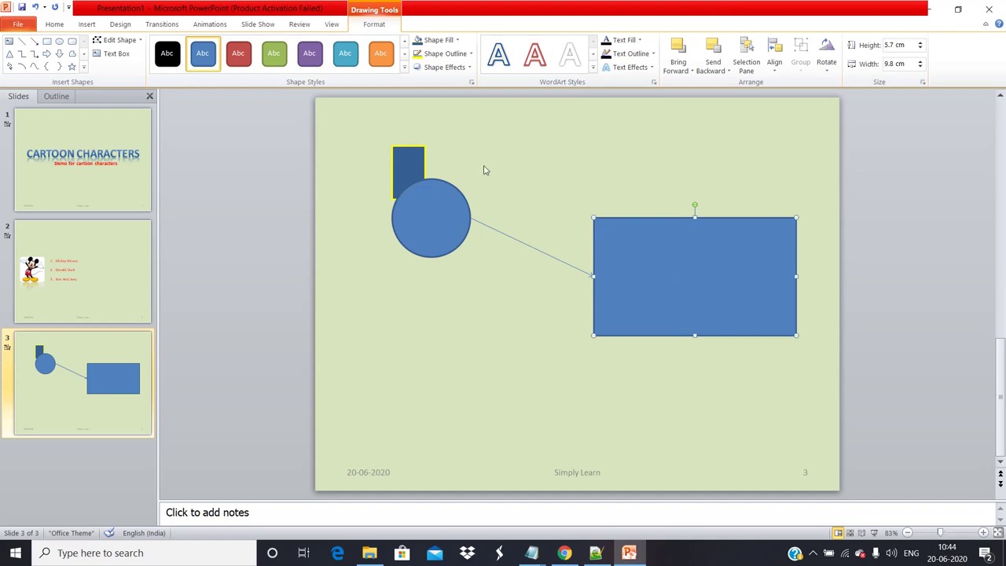
left_click(469, 330)
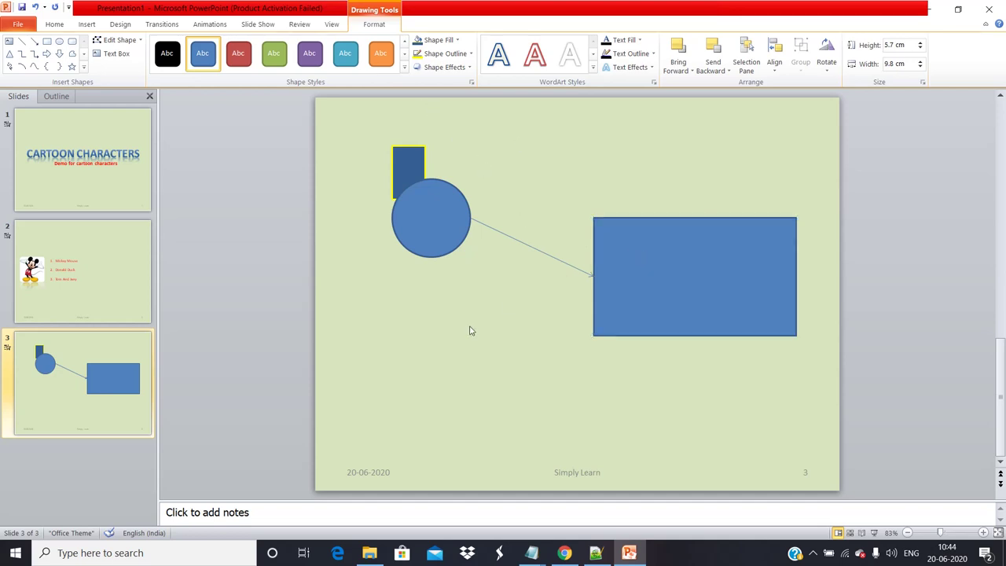
left_click(602, 287)
left_click(404, 67)
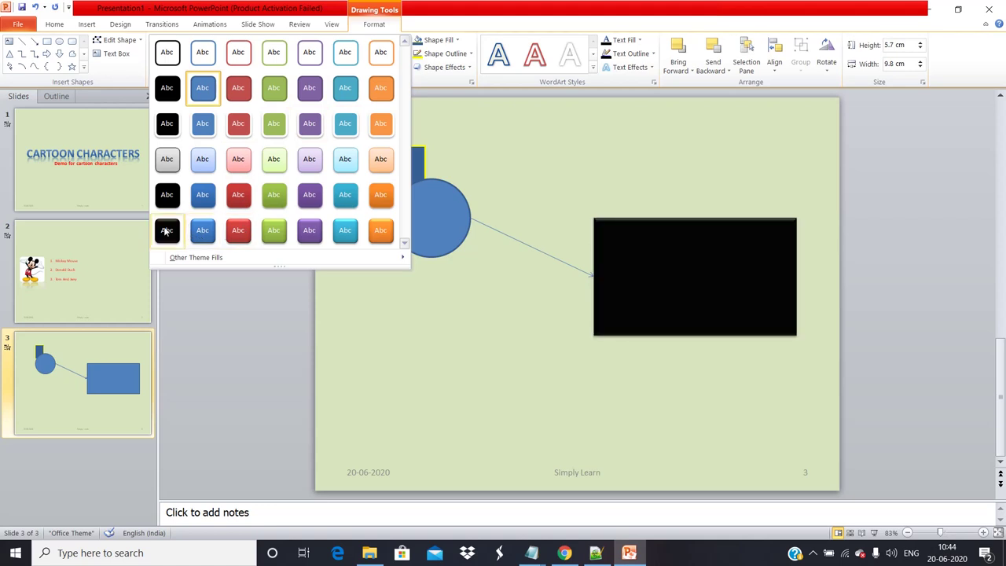
left_click(239, 231)
left_click(525, 353)
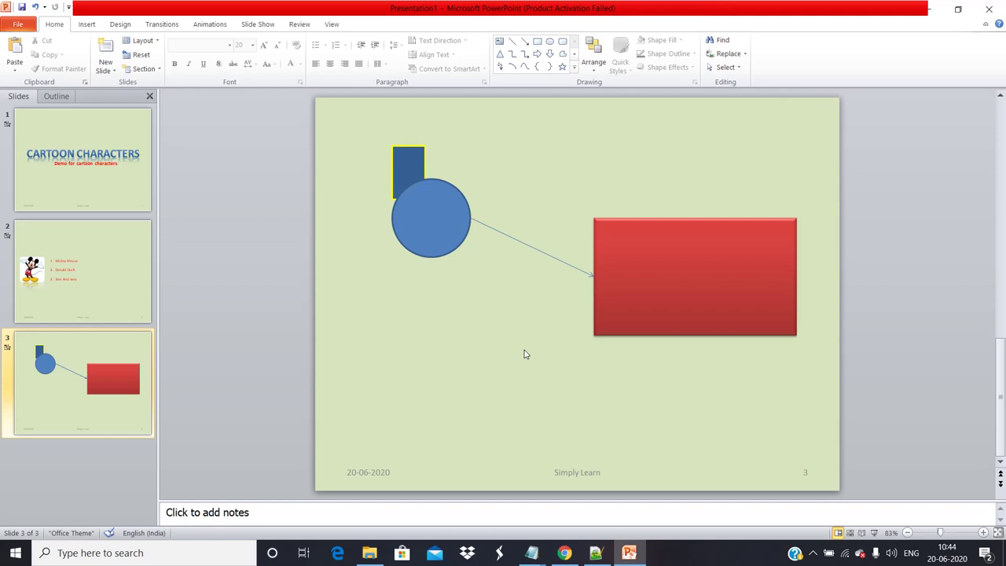
left_click(108, 161)
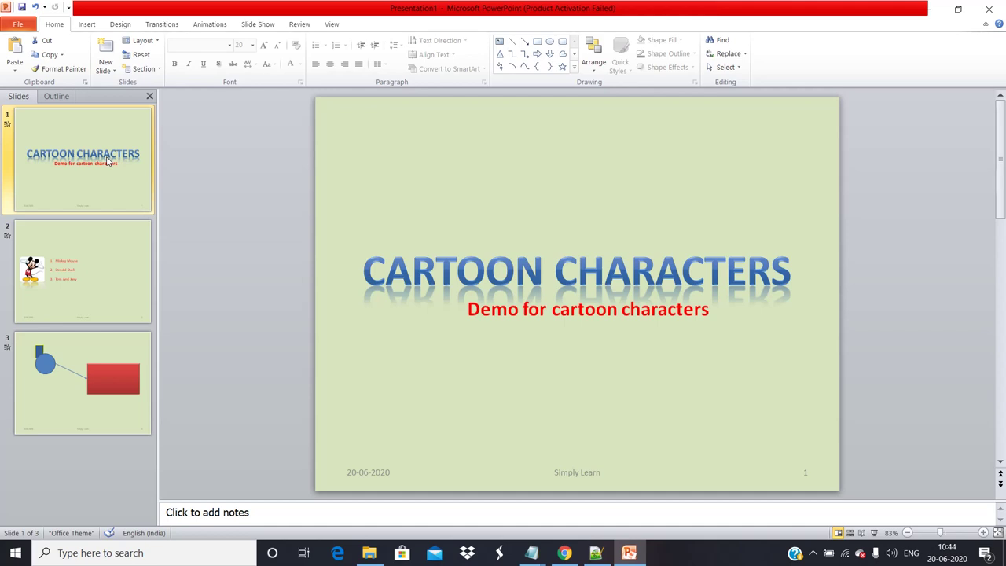
Play the slideshow From Beginning and click through all slides to exit
left_click(253, 28)
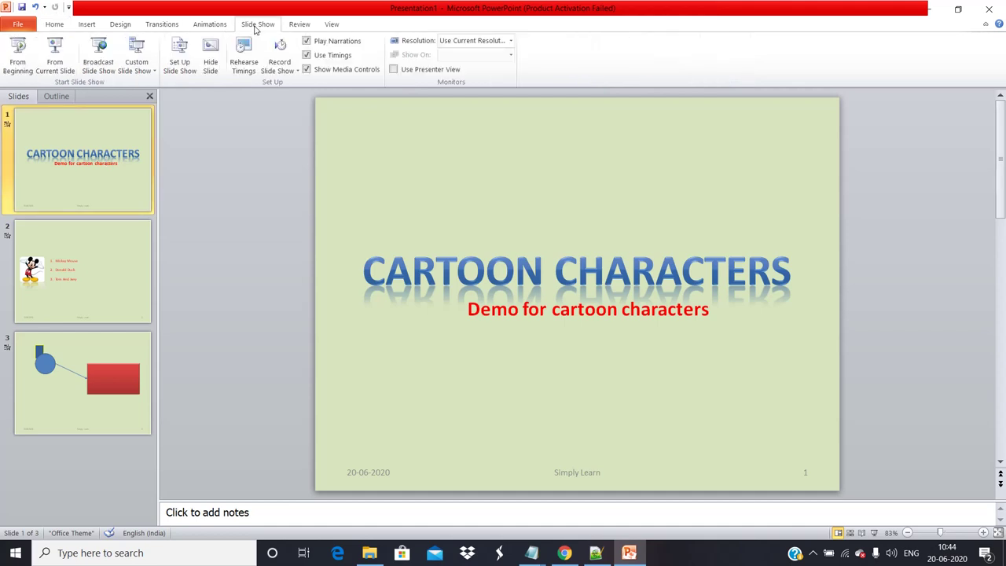
left_click(30, 70)
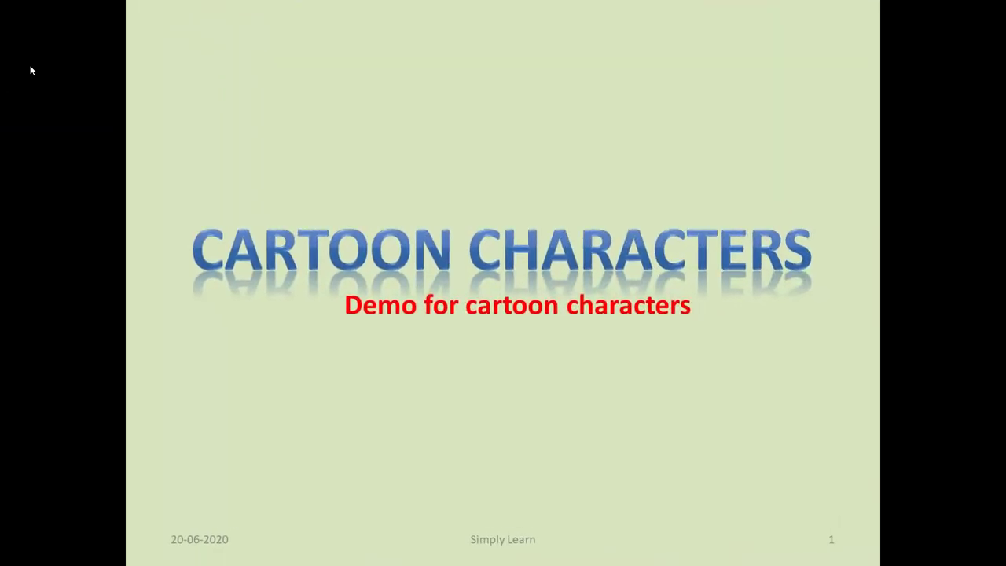
left_click(30, 69)
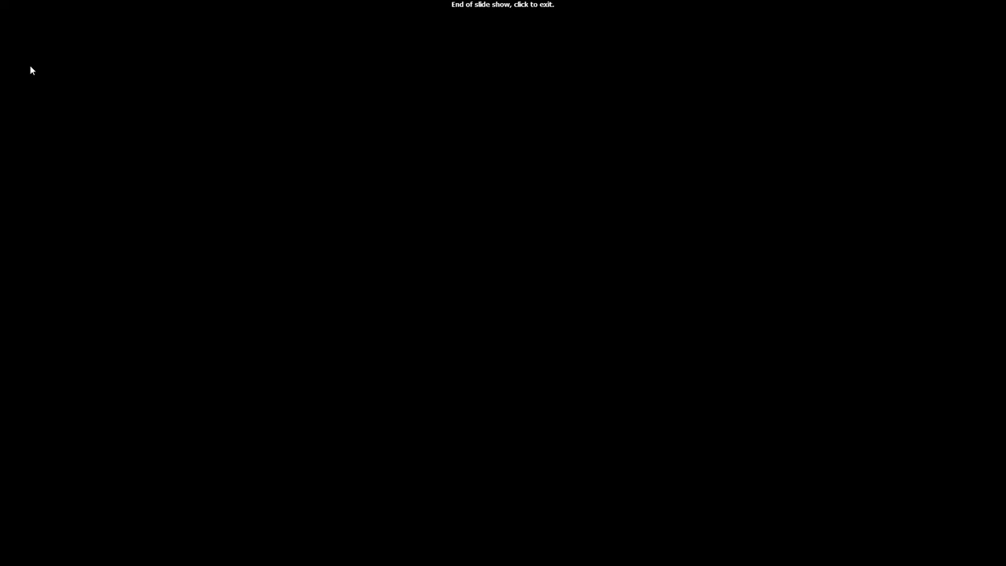
left_click(30, 71)
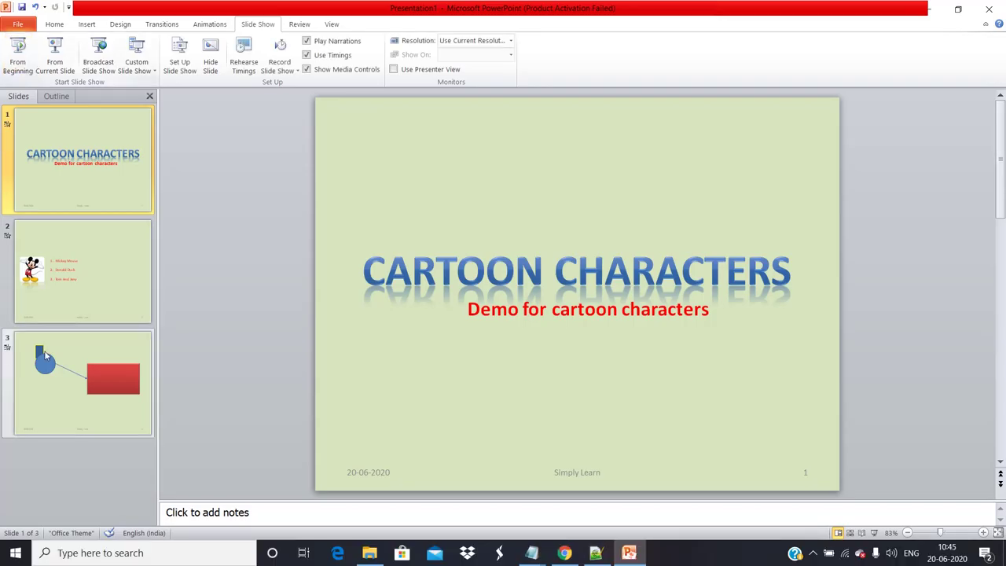
Return to slide 3 and open the screen recorder's controls
left_click(75, 364)
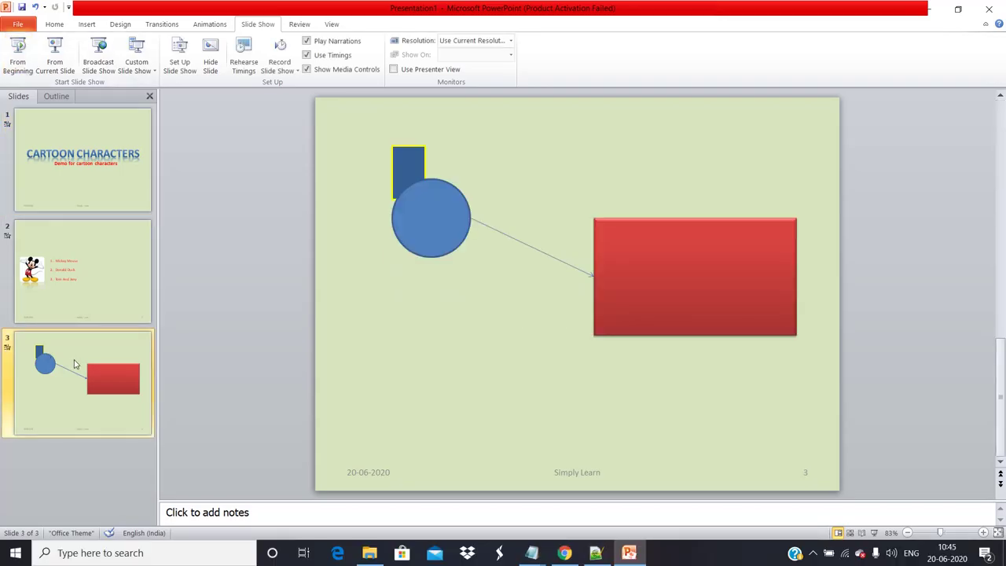
left_click(812, 552)
left_click(787, 526)
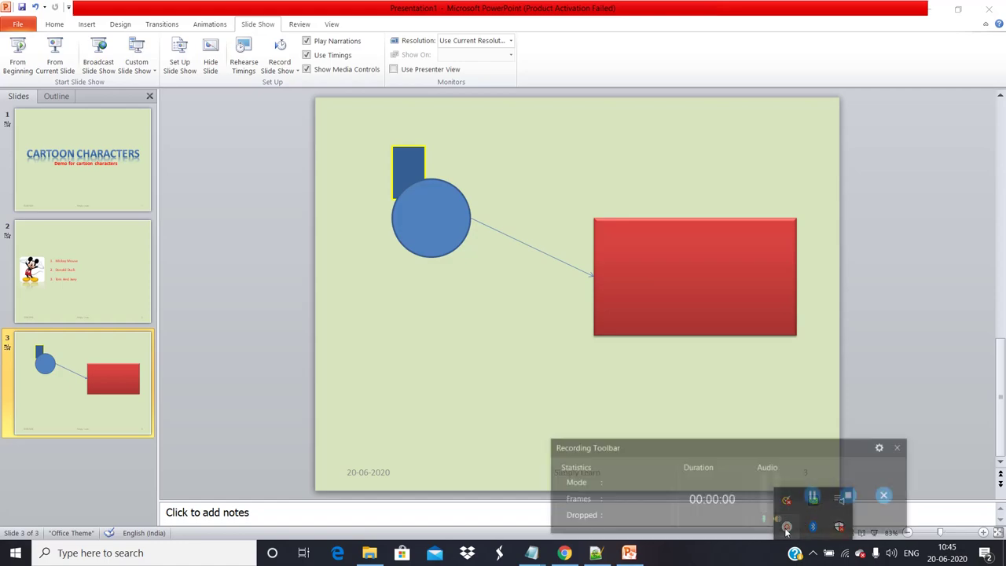